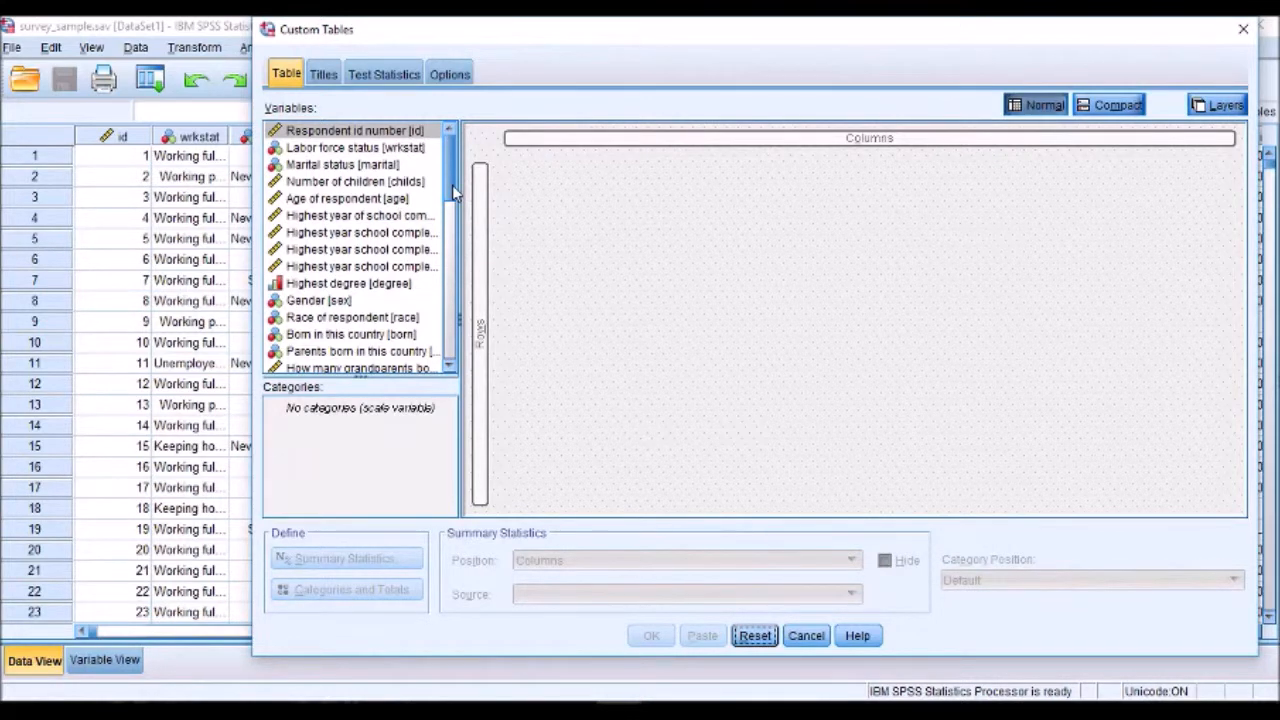
- Place the variable Confidence in banks & financial institutions in the rows of the custom table
scroll(378, 288, "down", 9)
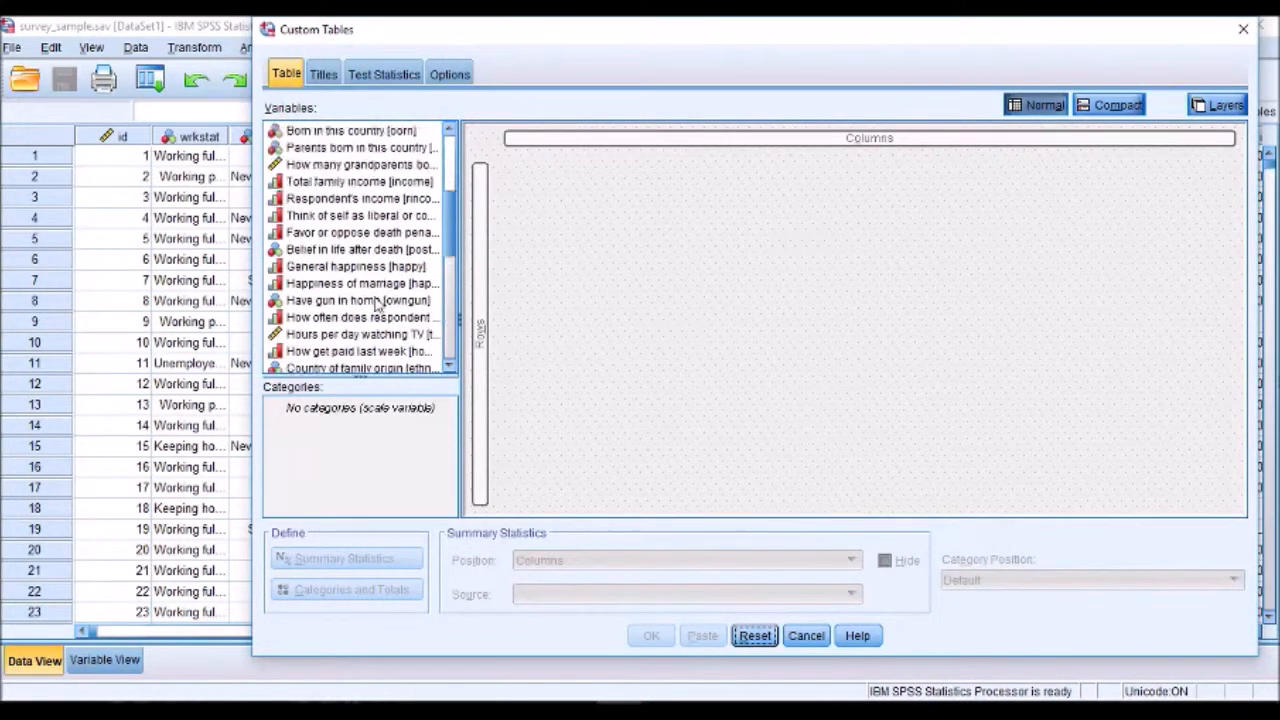
scroll(349, 234, "up", 1)
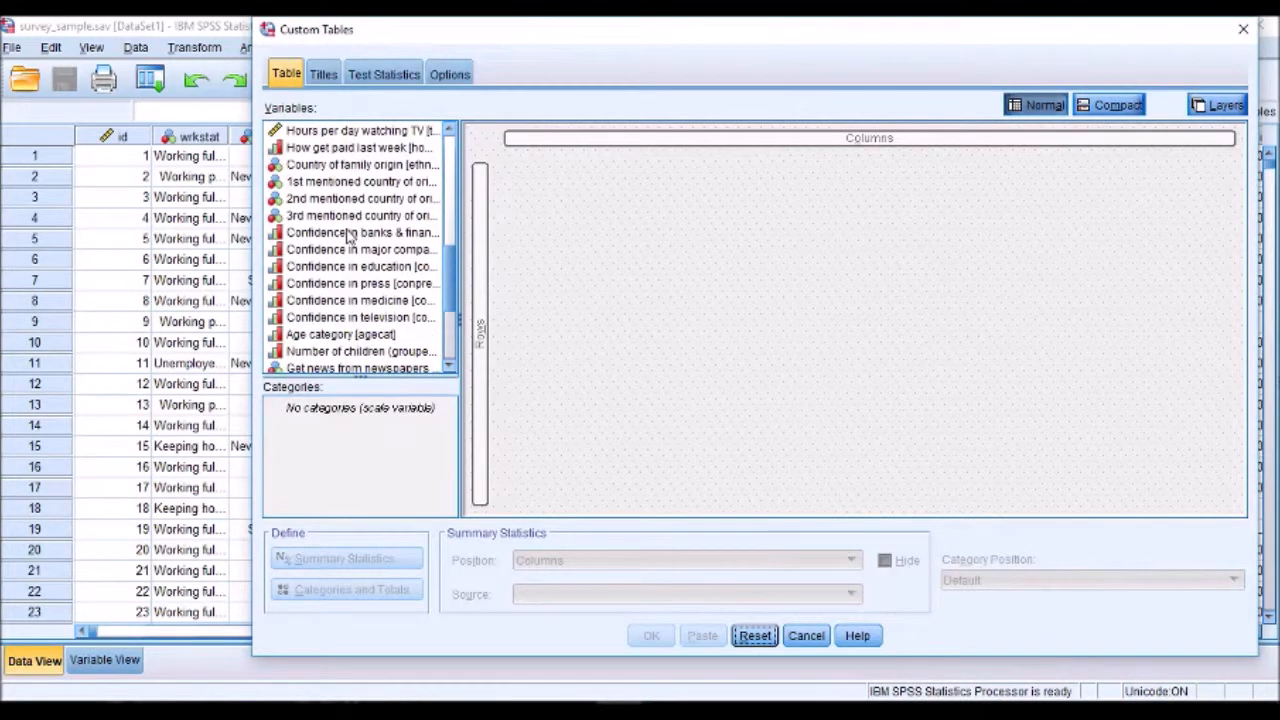
left_click_drag(350, 234, 488, 238)
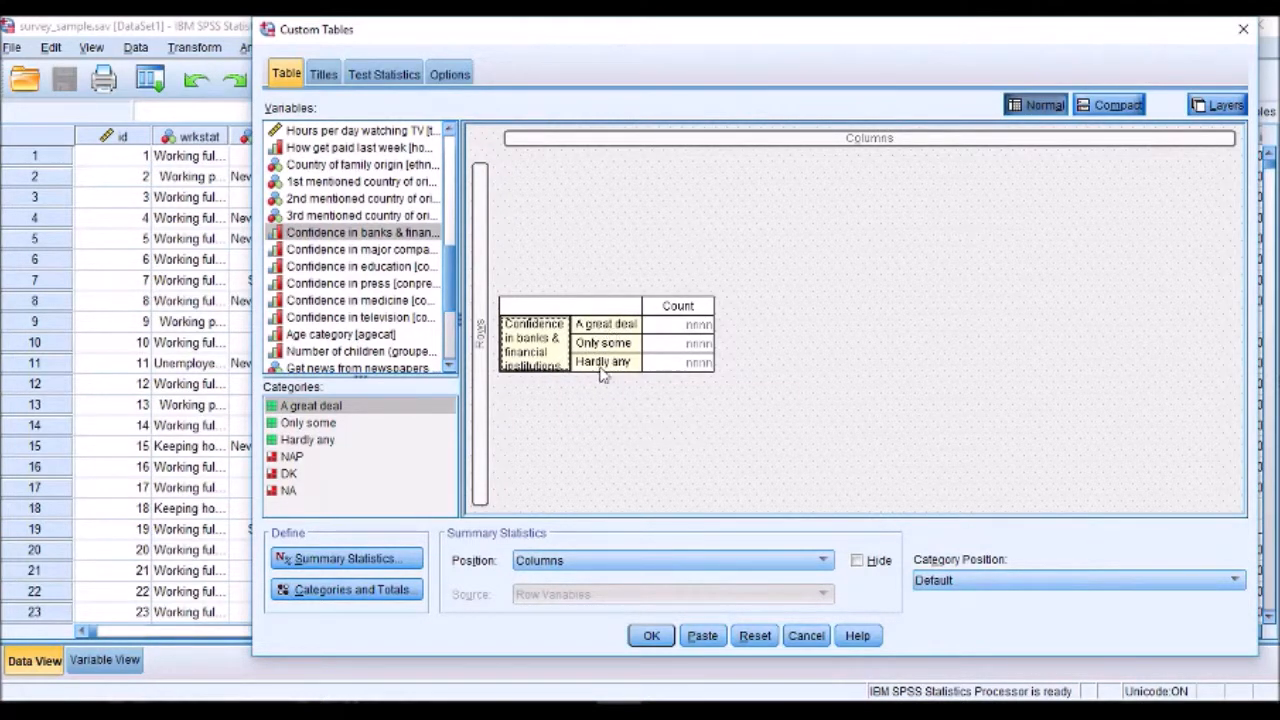
- Replace the Count statistic with Column N % in the summary statistics of the banks confidence variable
left_click(409, 560)
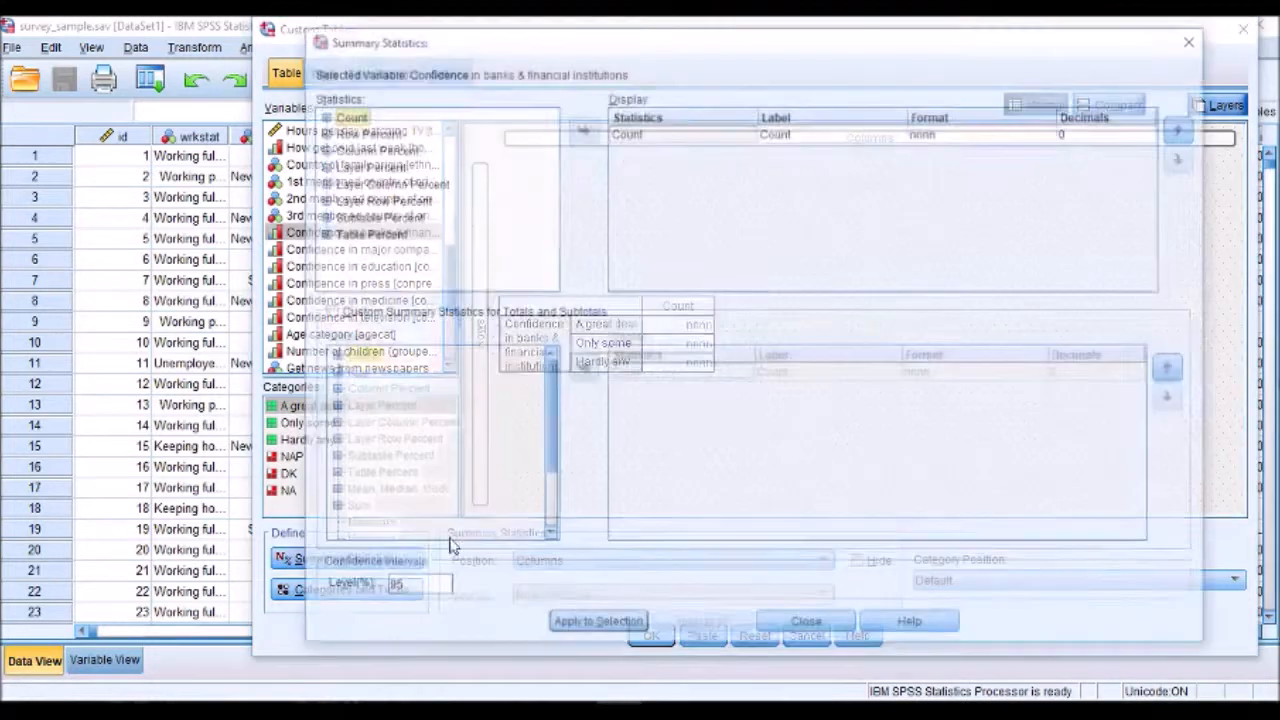
left_click(640, 134)
left_click(581, 127)
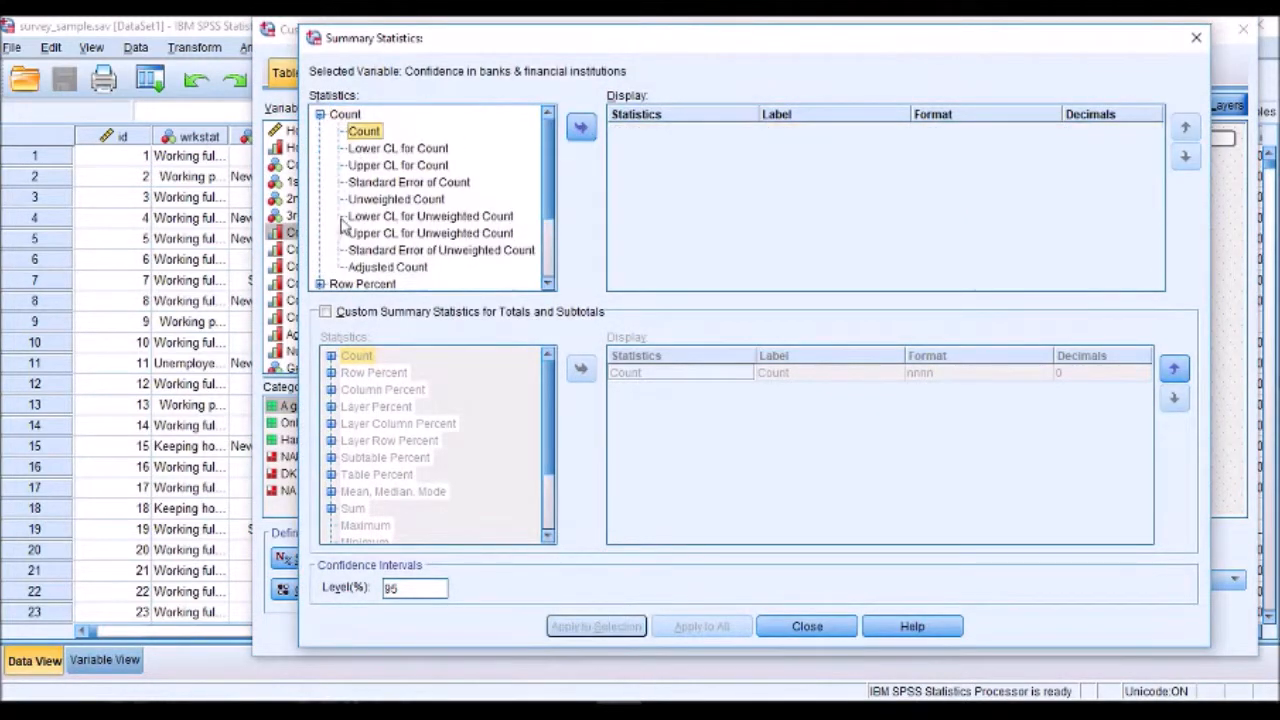
scroll(350, 218, "down", 2)
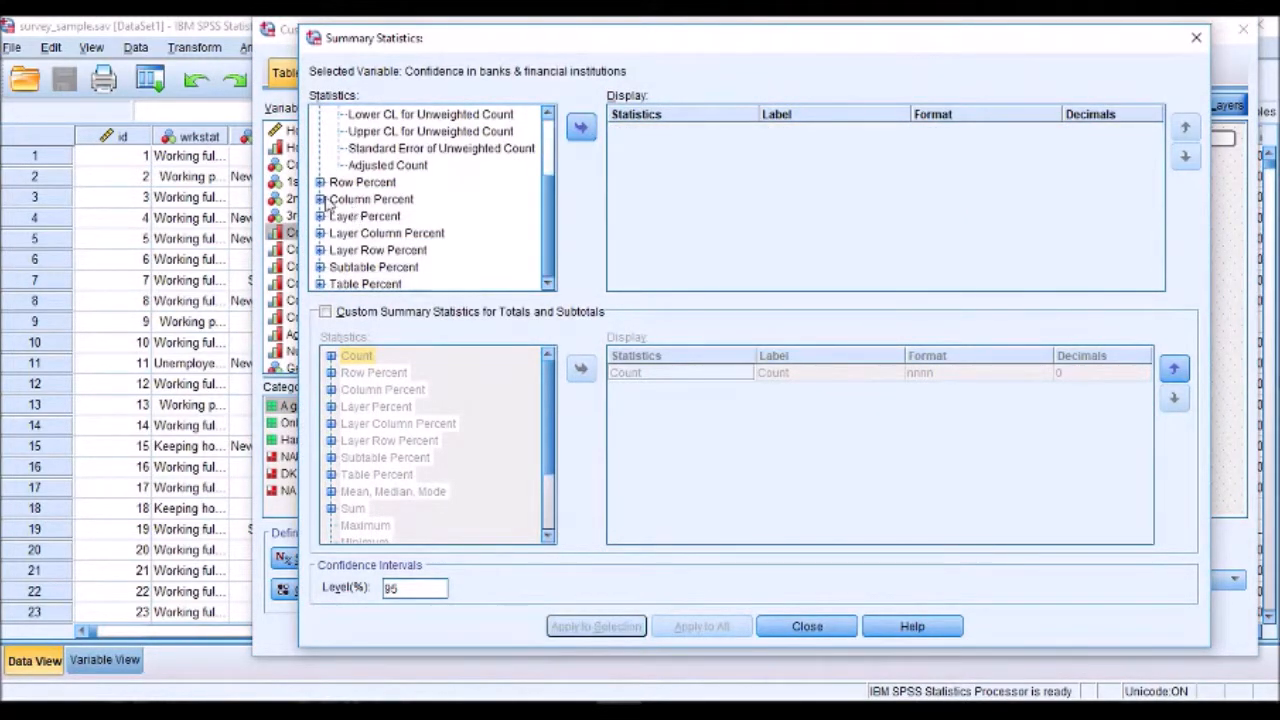
left_click(321, 199)
left_click(395, 132)
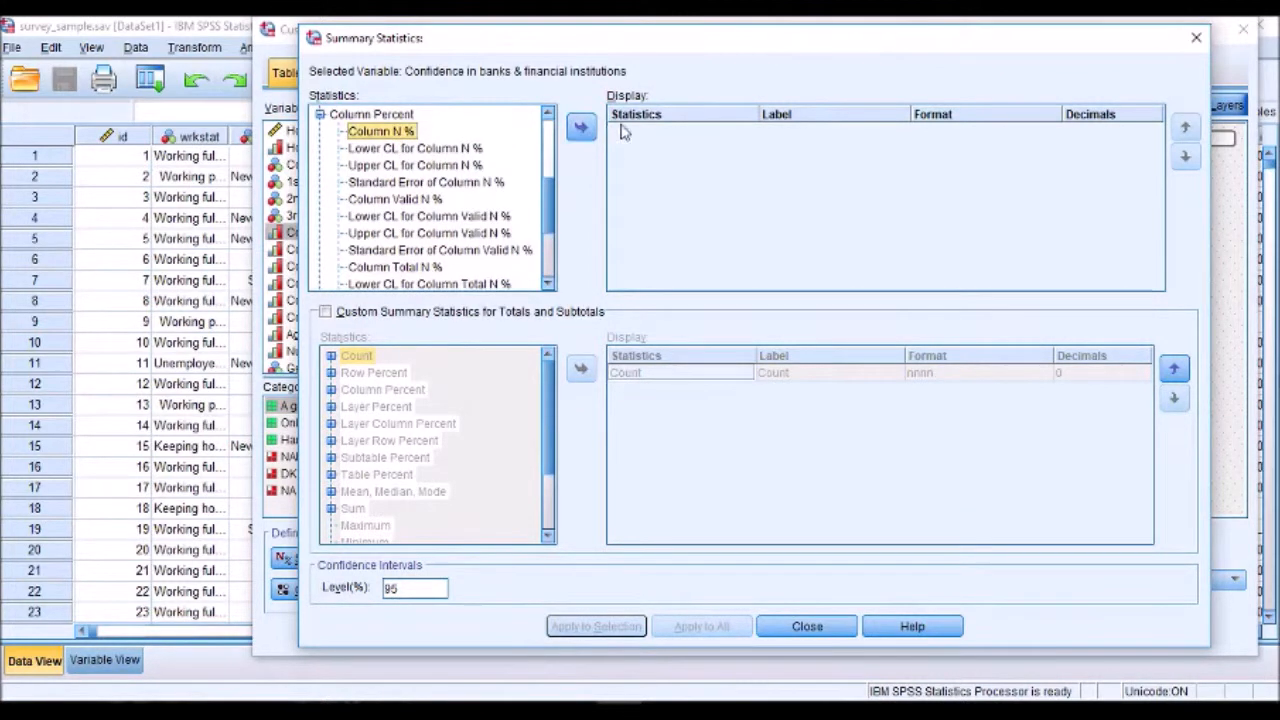
left_click(581, 127)
- Label the Column N % statistic "%", set its decimals to 0, and apply it to the selected variable
left_click(802, 134)
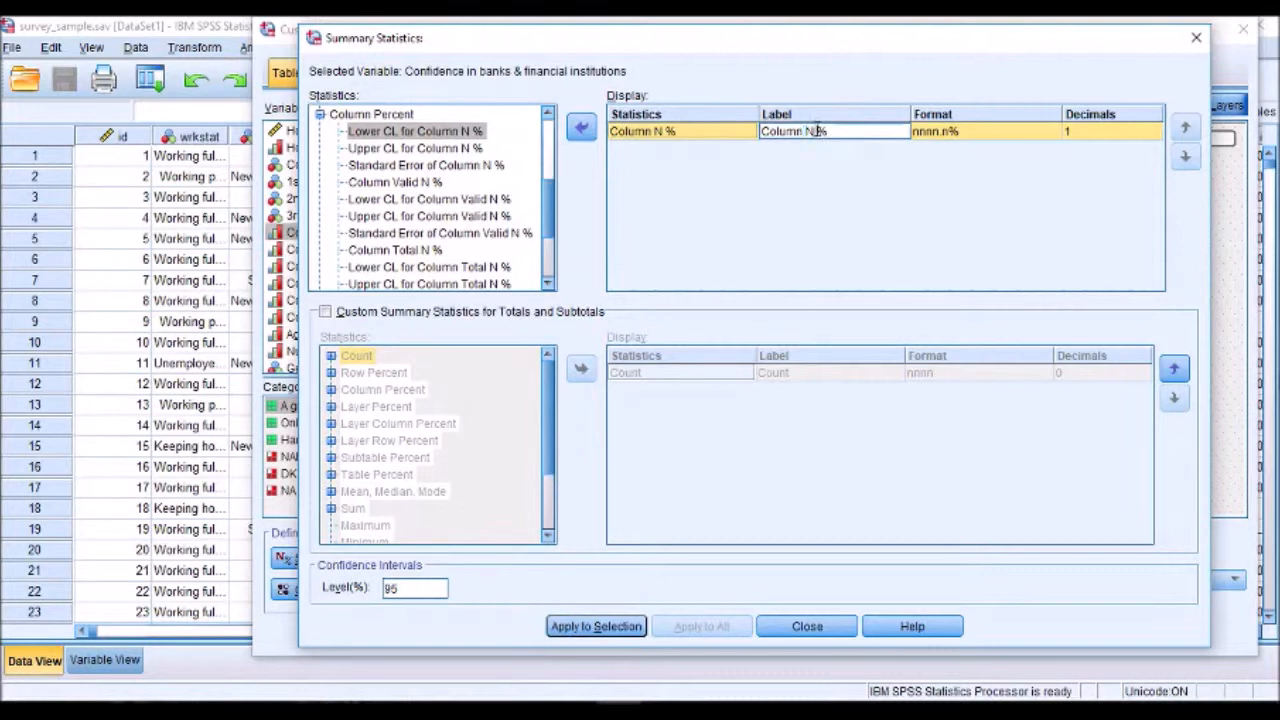
left_click_drag(817, 131, 720, 131)
key("BackSpace")
left_click(1101, 131)
type("0")
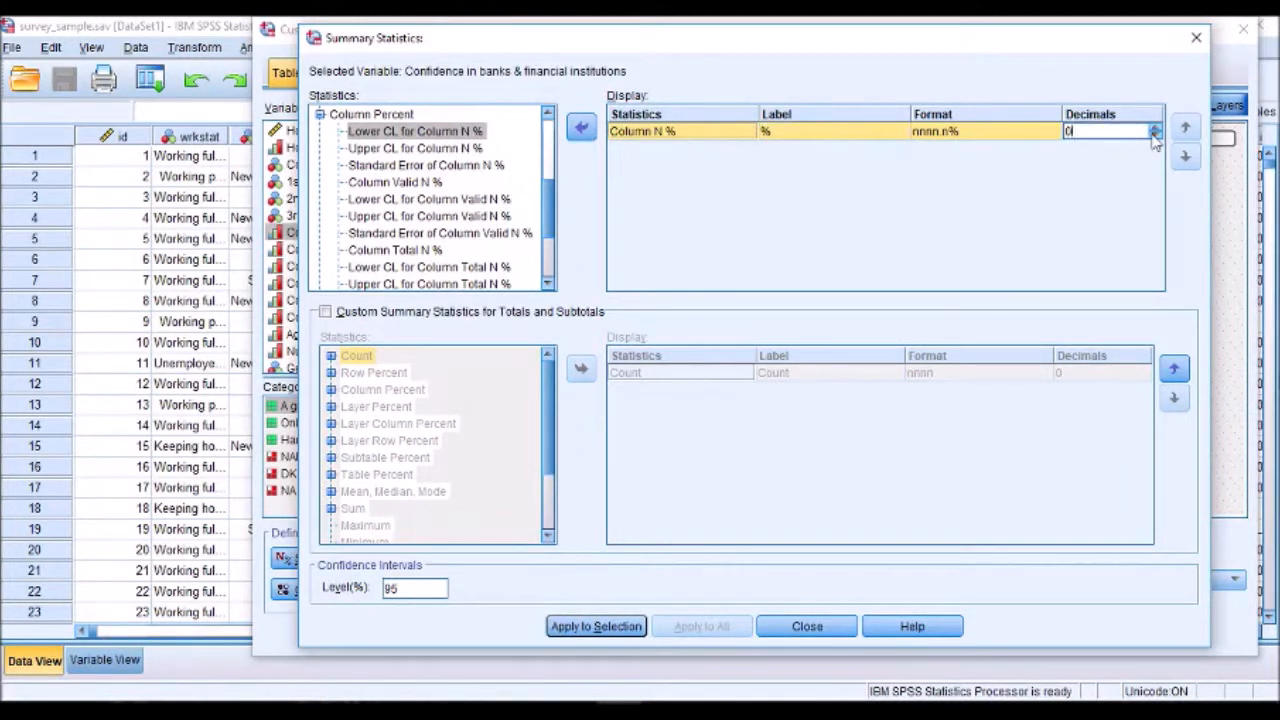
left_click(594, 626)
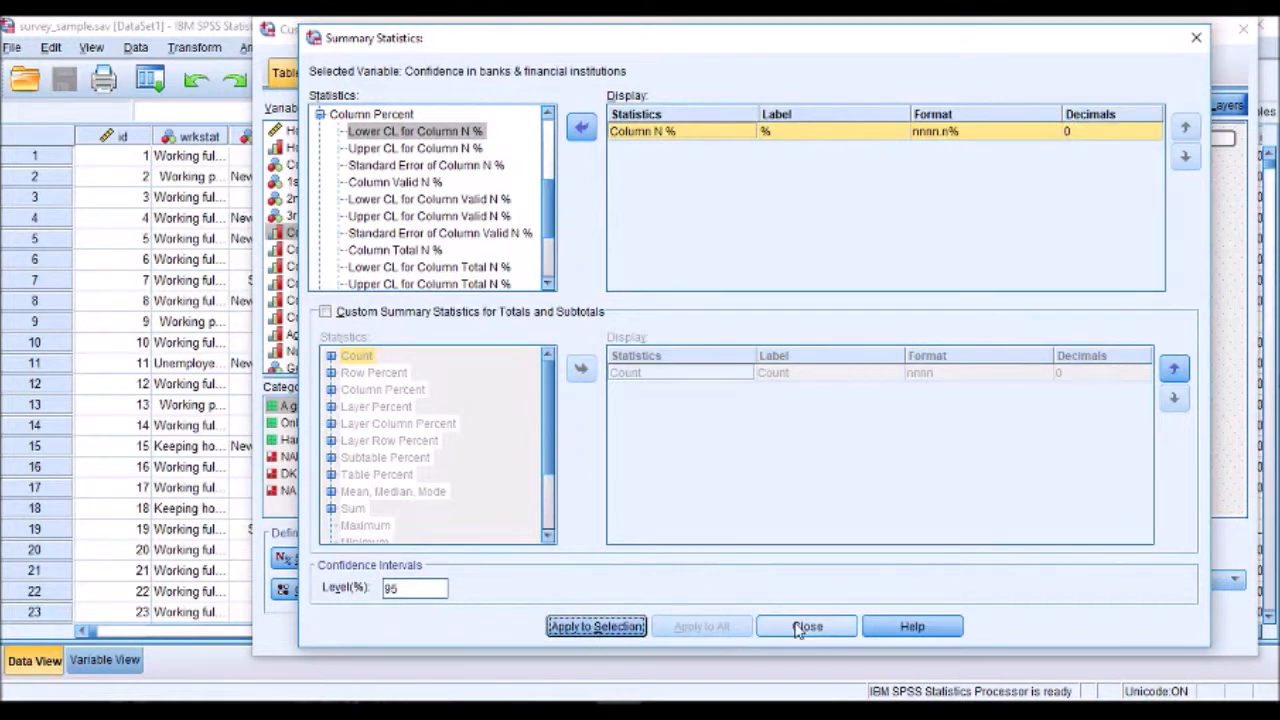
left_click(807, 626)
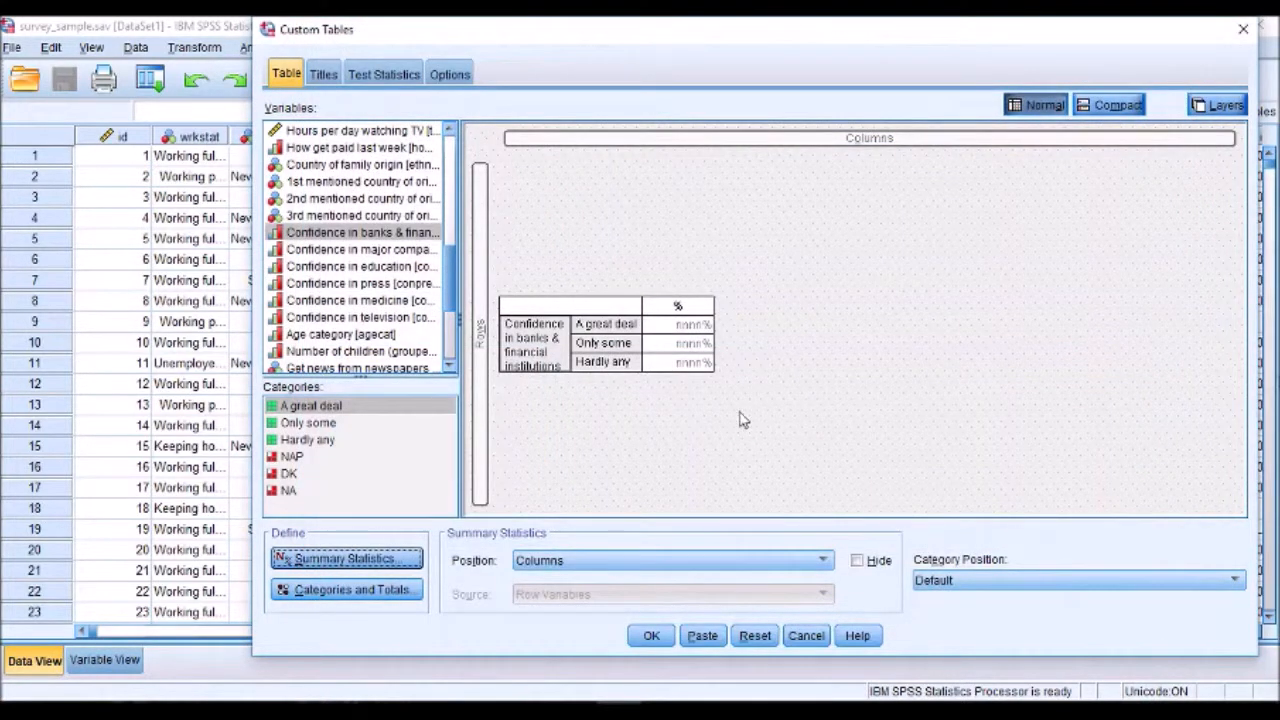
- Show a total for the banks confidence categories and generate the table
left_click(381, 598)
left_click(880, 319)
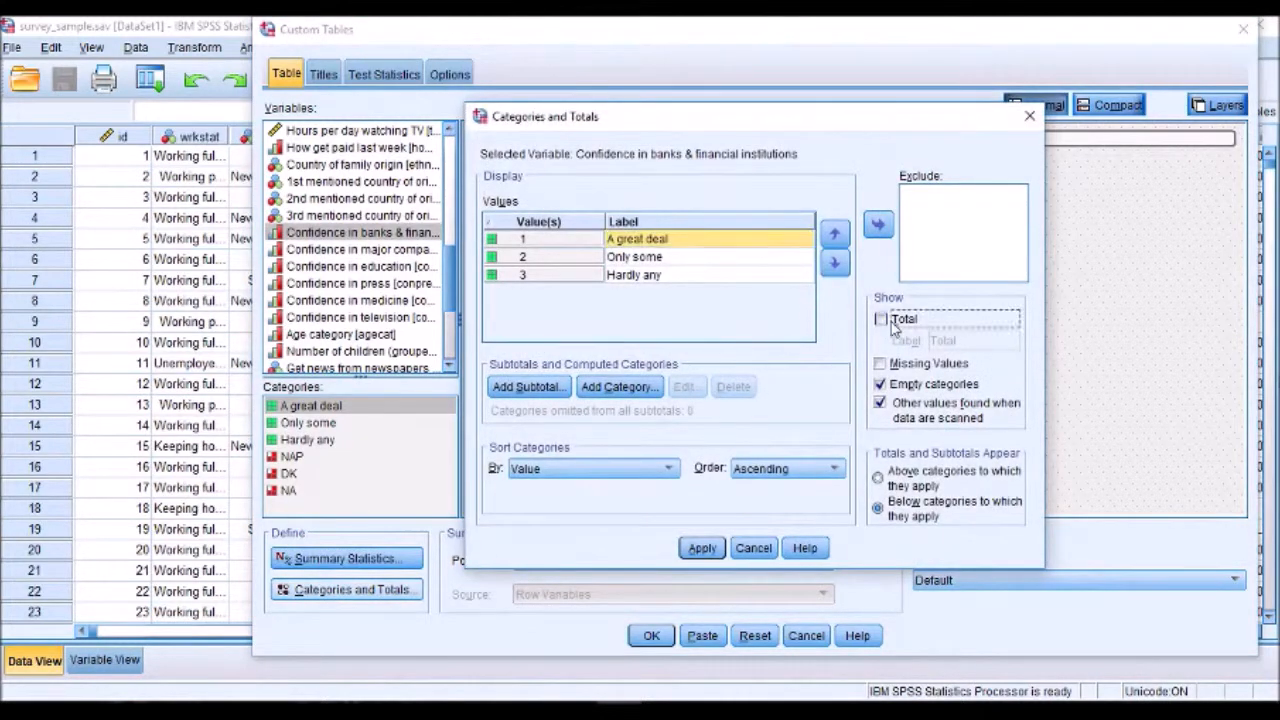
left_click(702, 548)
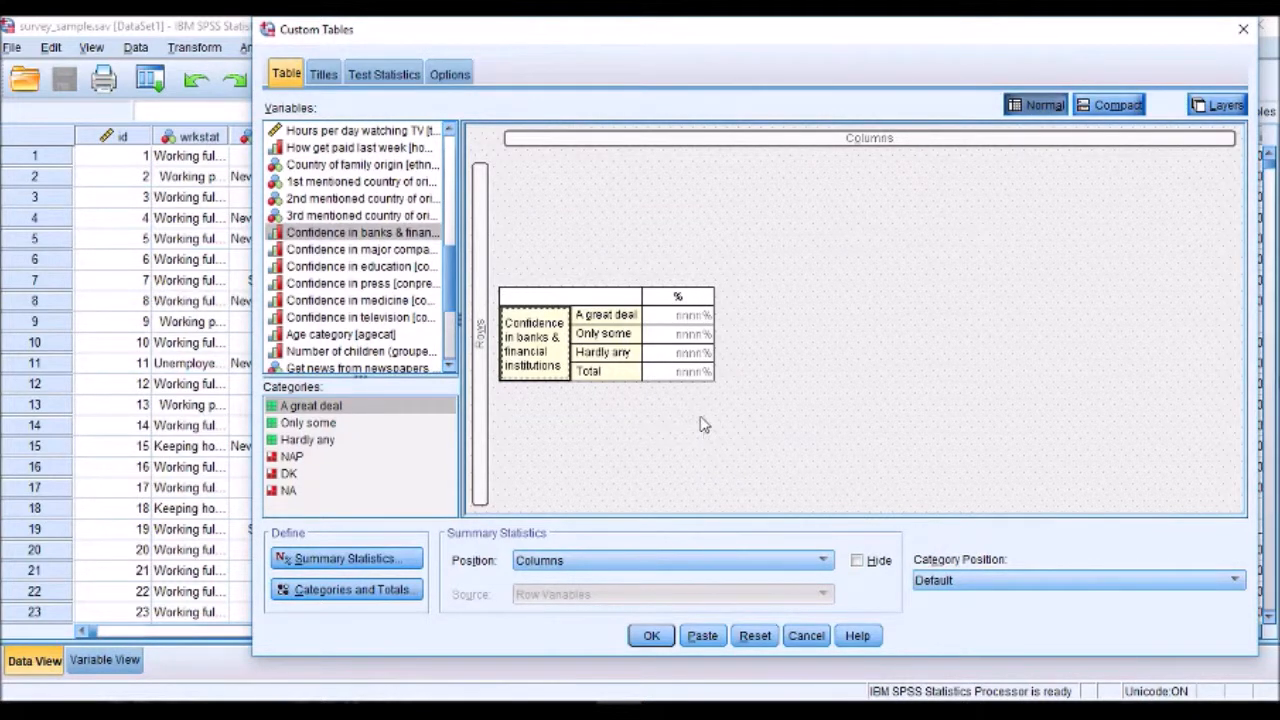
left_click(651, 637)
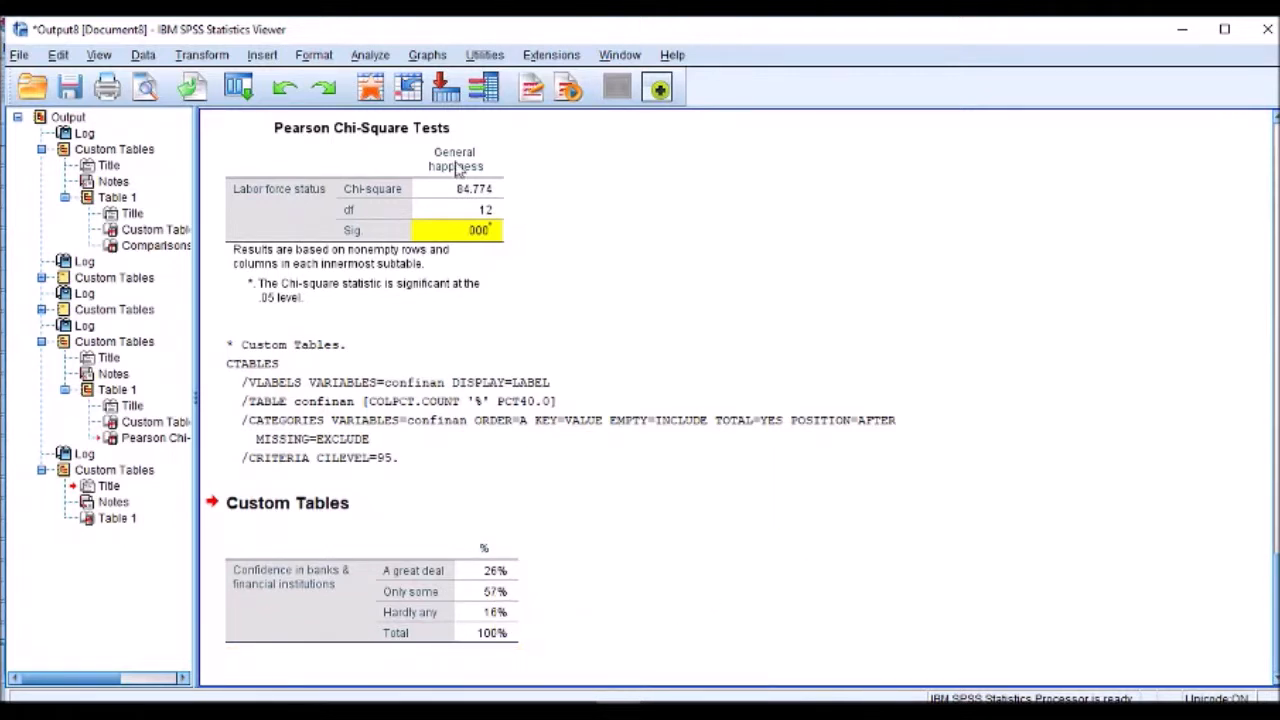
- Reopen the Custom Tables definition and stack Confidence in major companies beneath the banks confidence variable in the rows
left_click(239, 88)
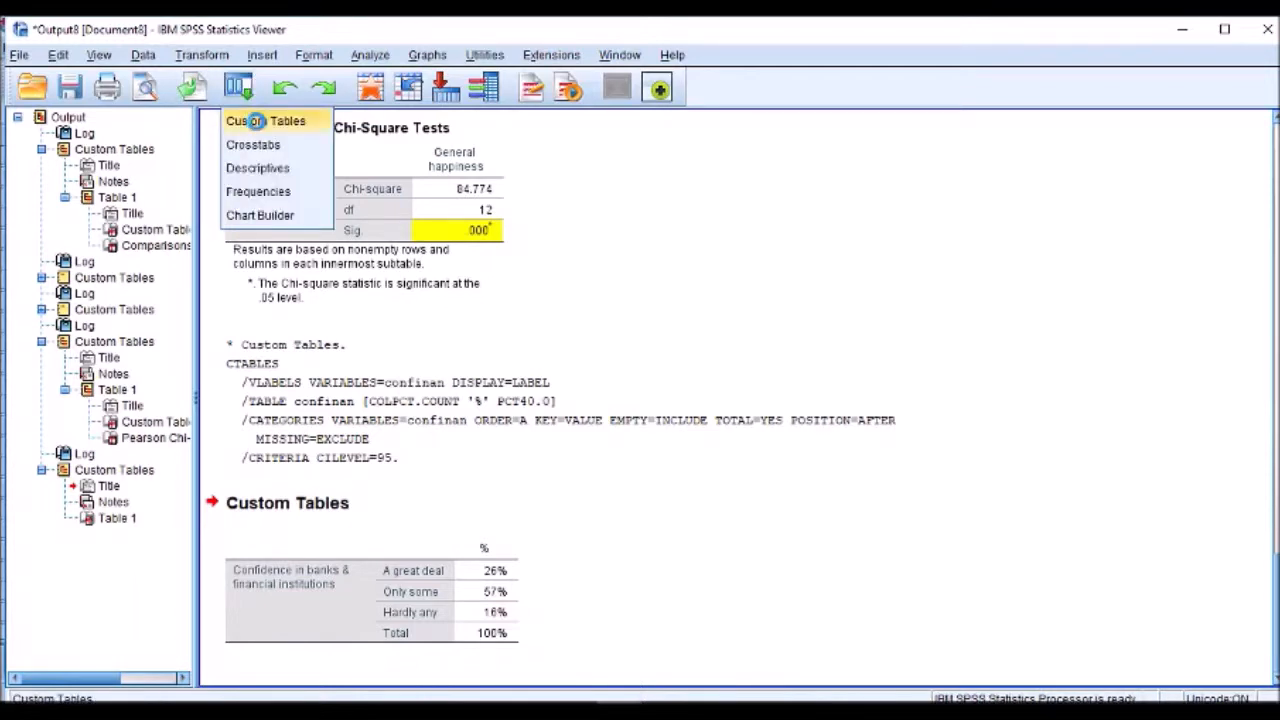
left_click(263, 122)
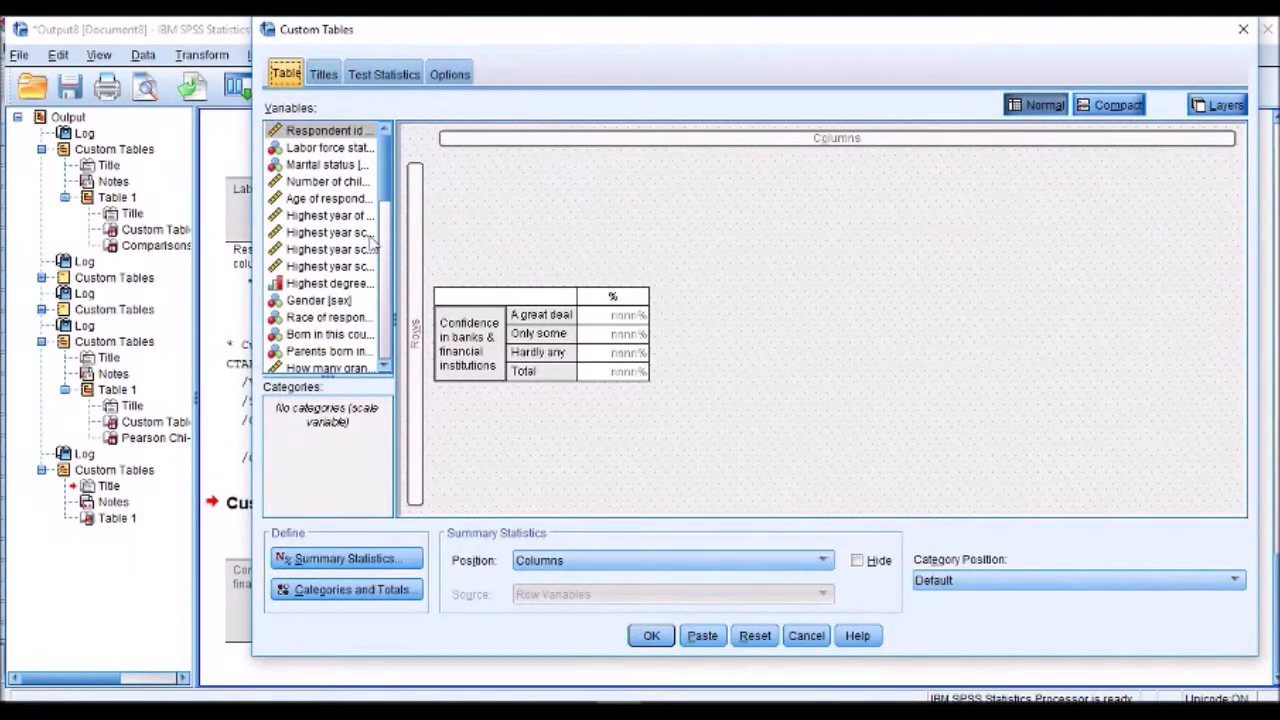
scroll(370, 248, "down", 1)
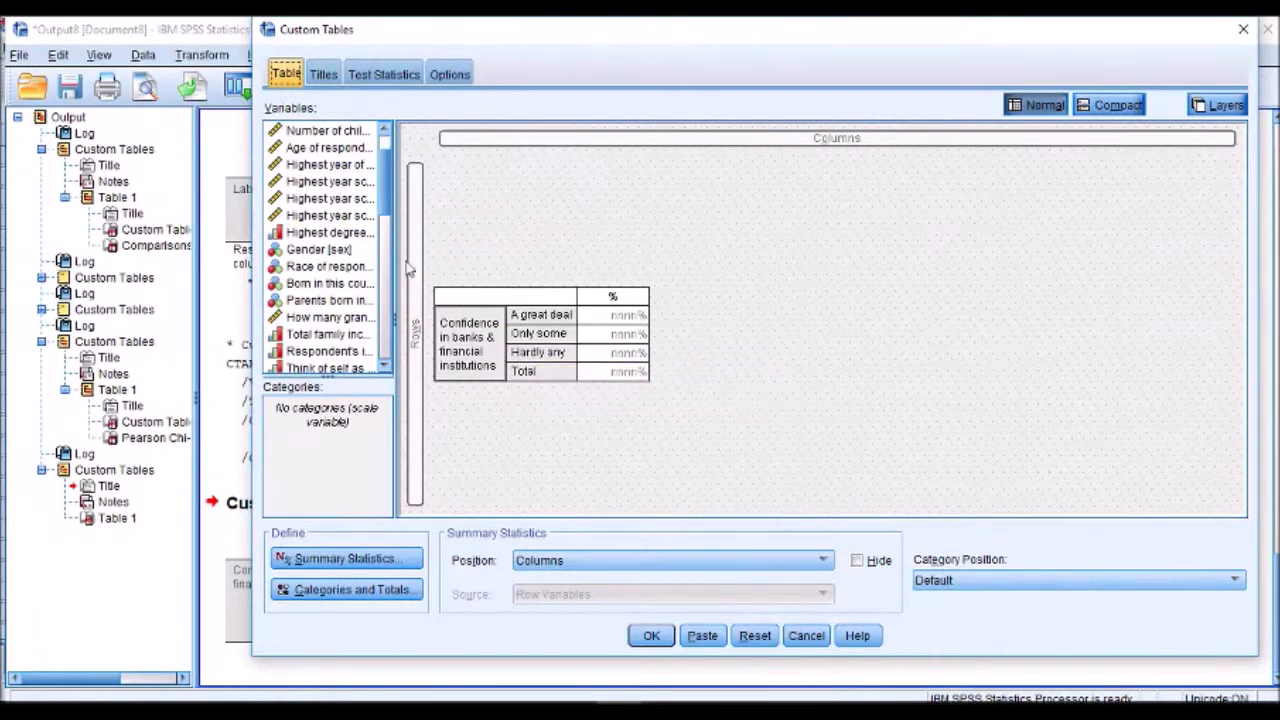
scroll(368, 292, "down", 3)
scroll(368, 292, "down", 5)
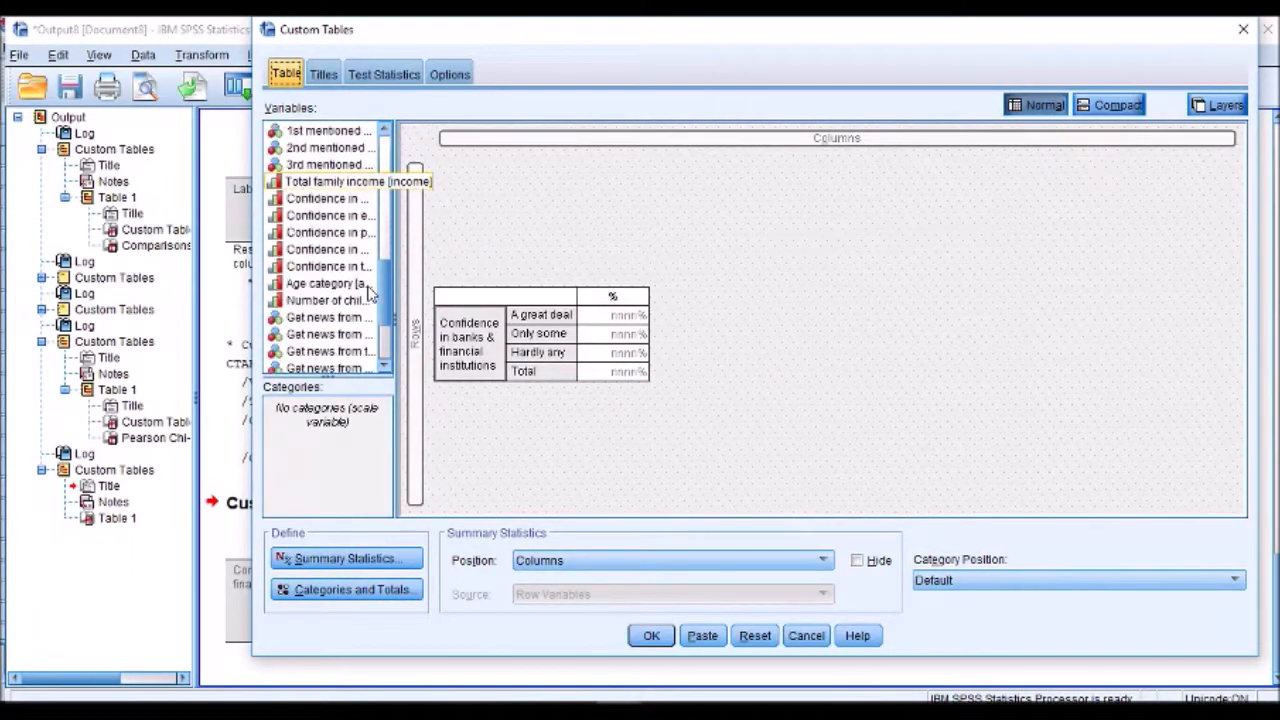
left_click_drag(313, 203, 495, 388)
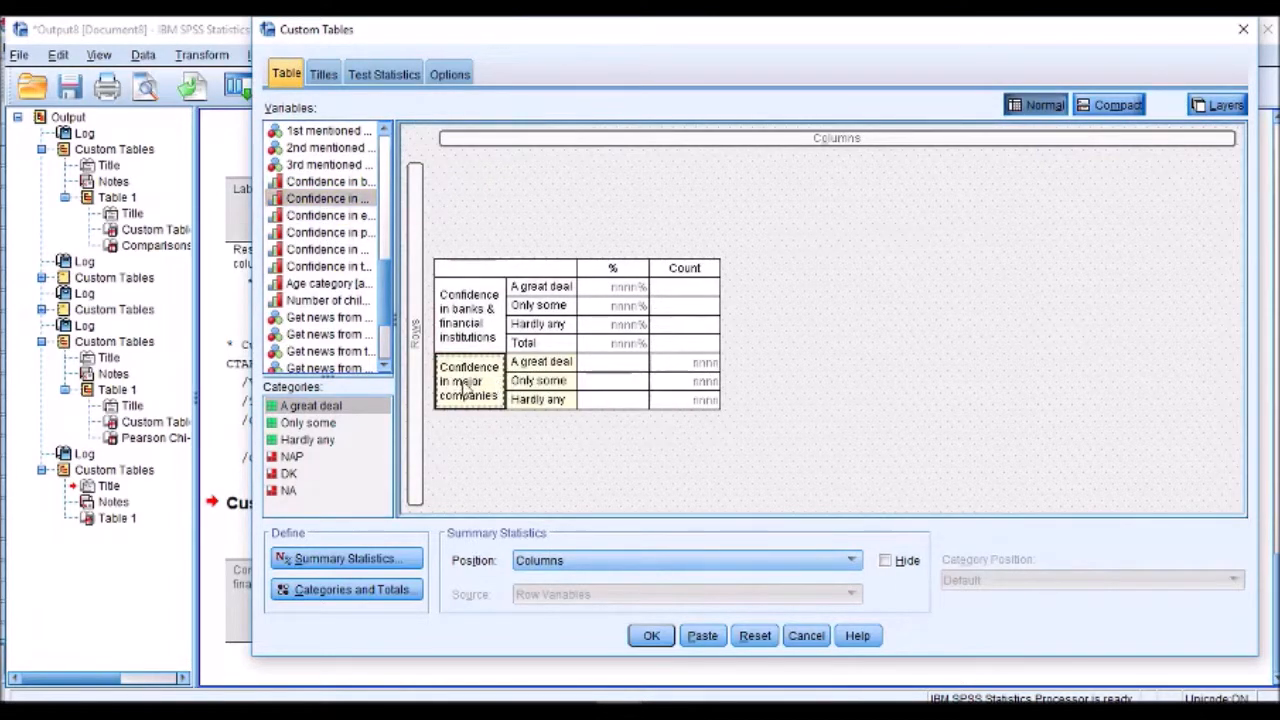
- Apply the banks confidence variable's summary statistics to all row variables in the table
left_click(475, 336)
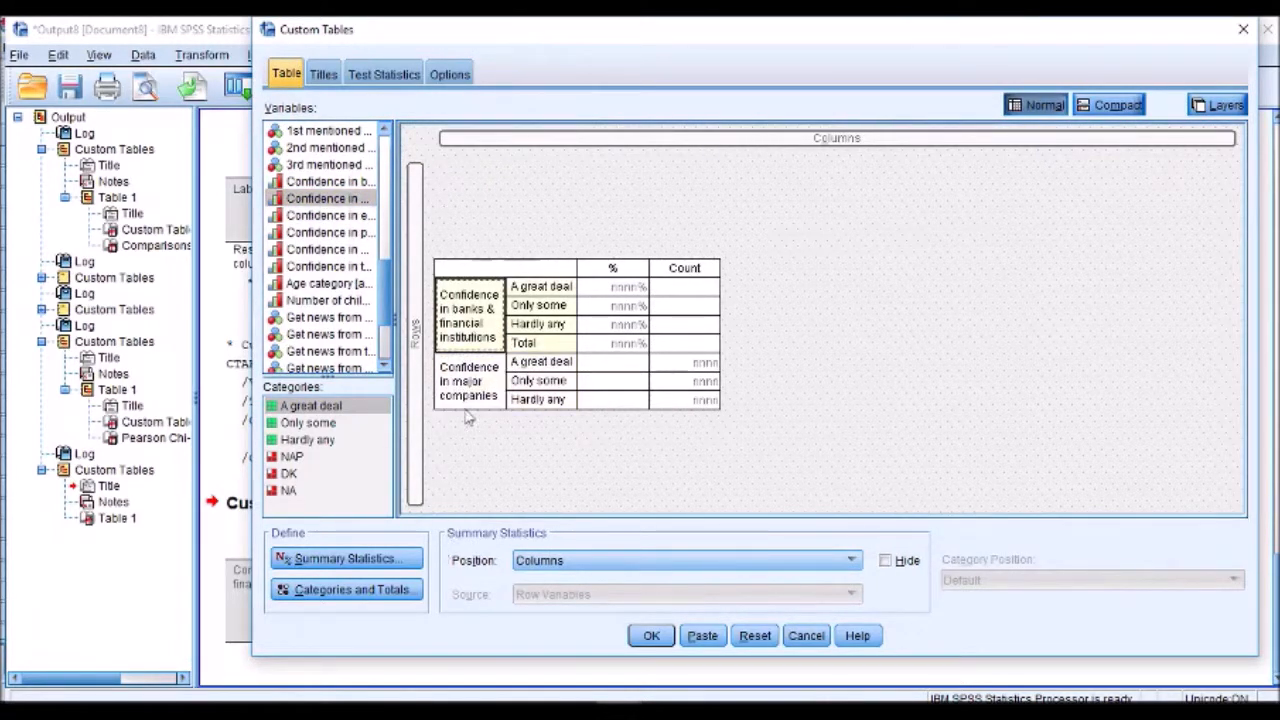
left_click(400, 558)
left_click(705, 626)
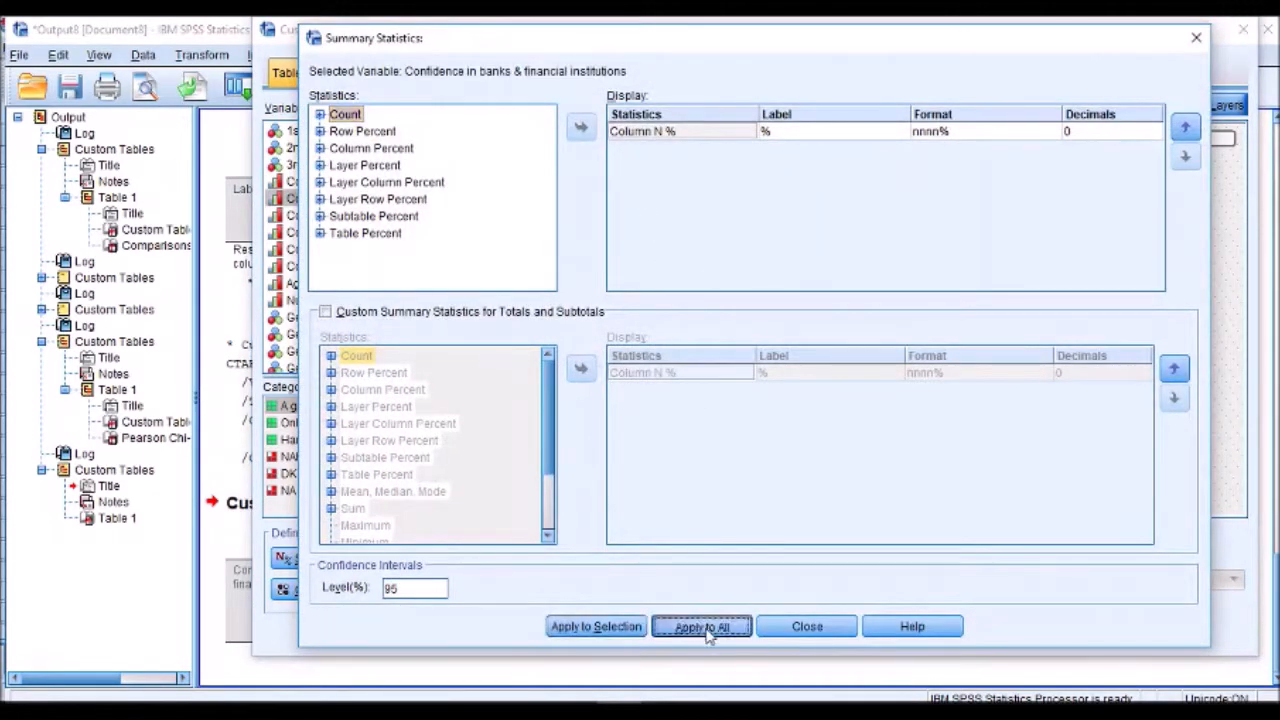
left_click(826, 630)
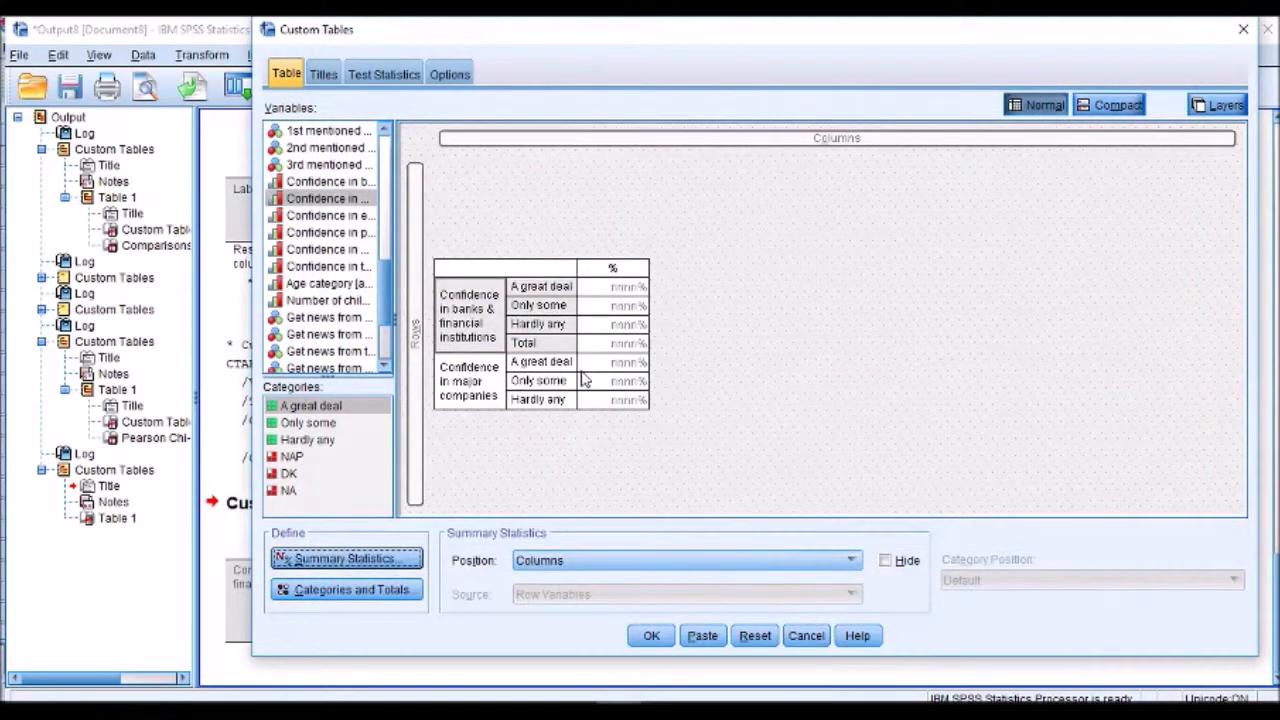
- Show a total for the Confidence in major companies categories
left_click(465, 398)
left_click(417, 589)
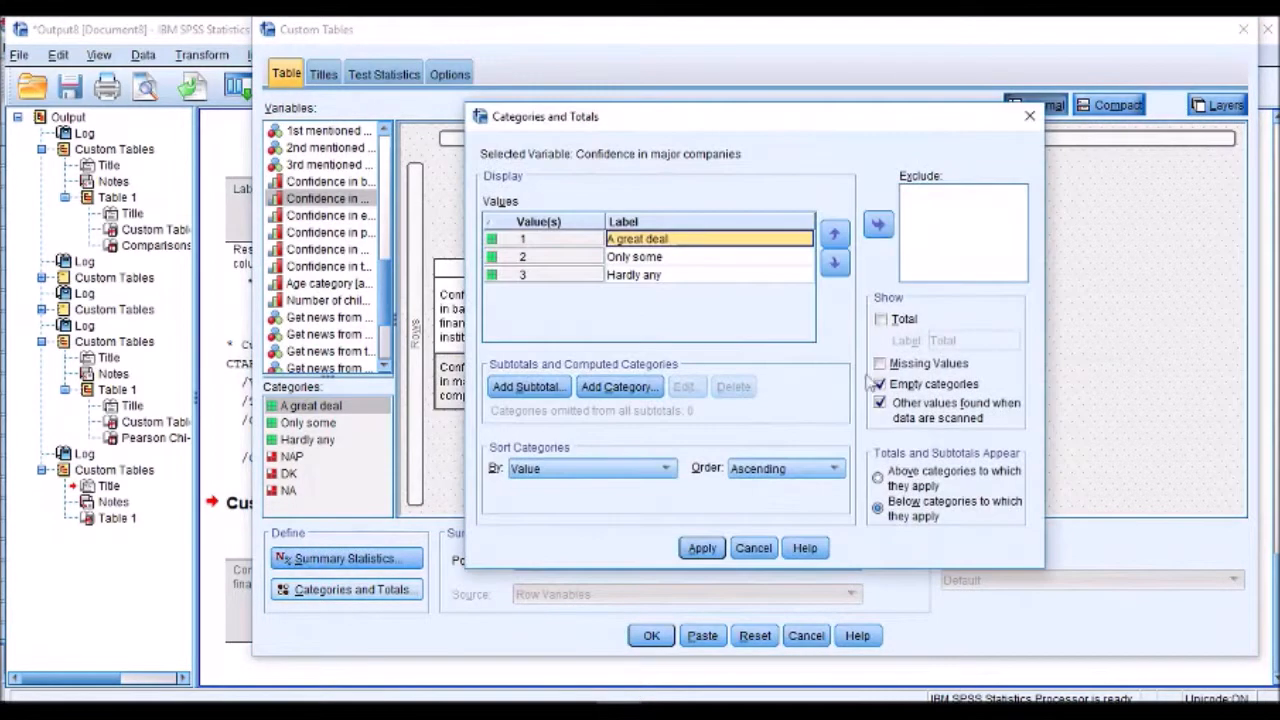
left_click(879, 318)
left_click(701, 548)
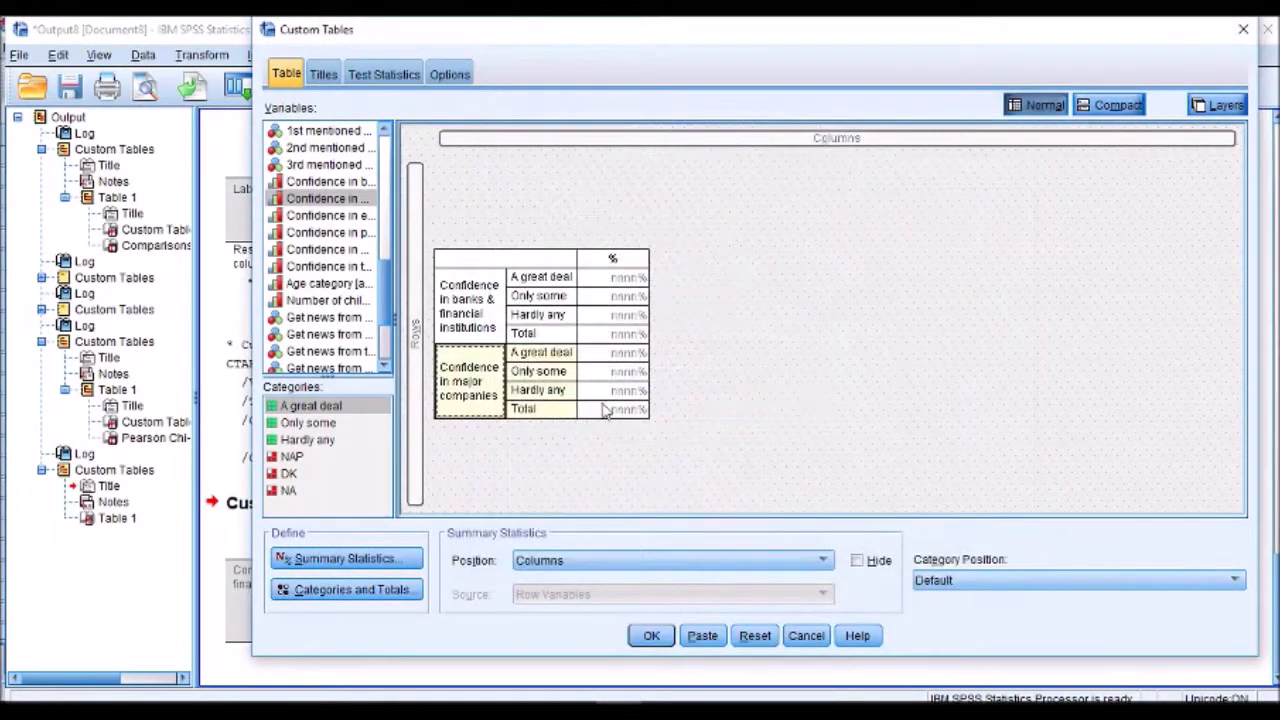
- Enable custom summary statistics for totals and subtotals, replacing Column N % with Count there
left_click(385, 558)
left_click(543, 316)
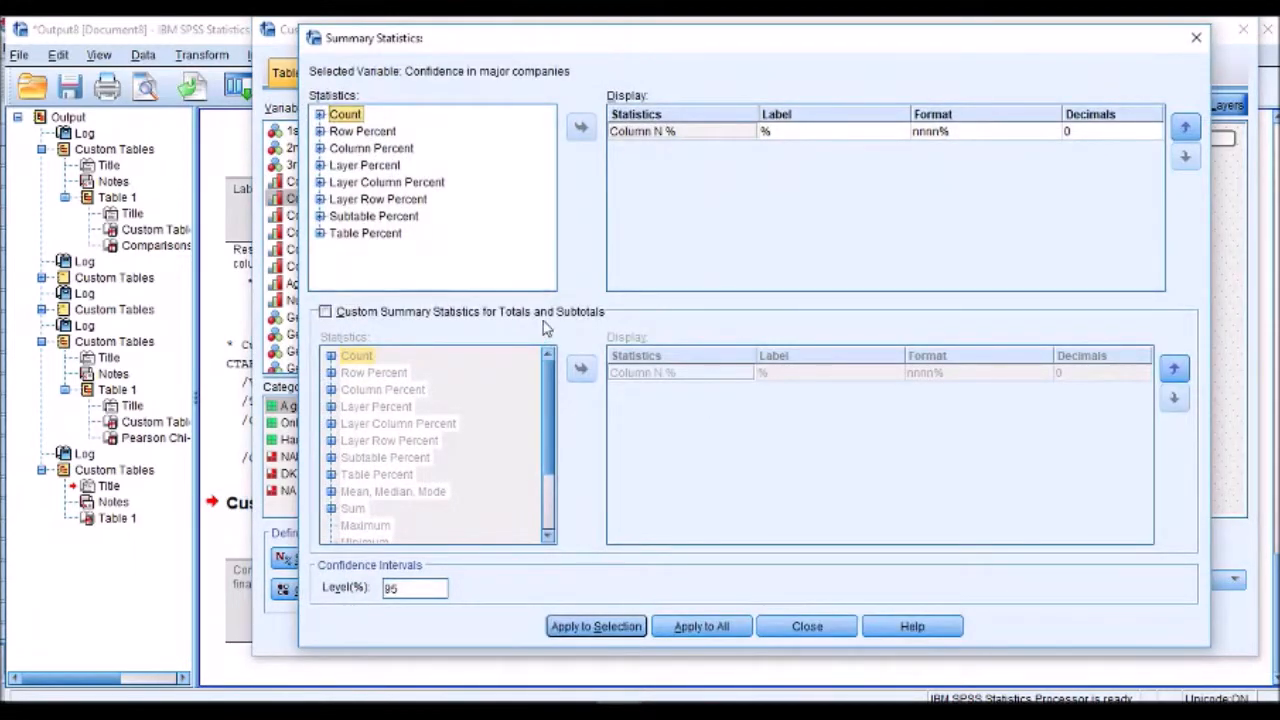
left_click(630, 373)
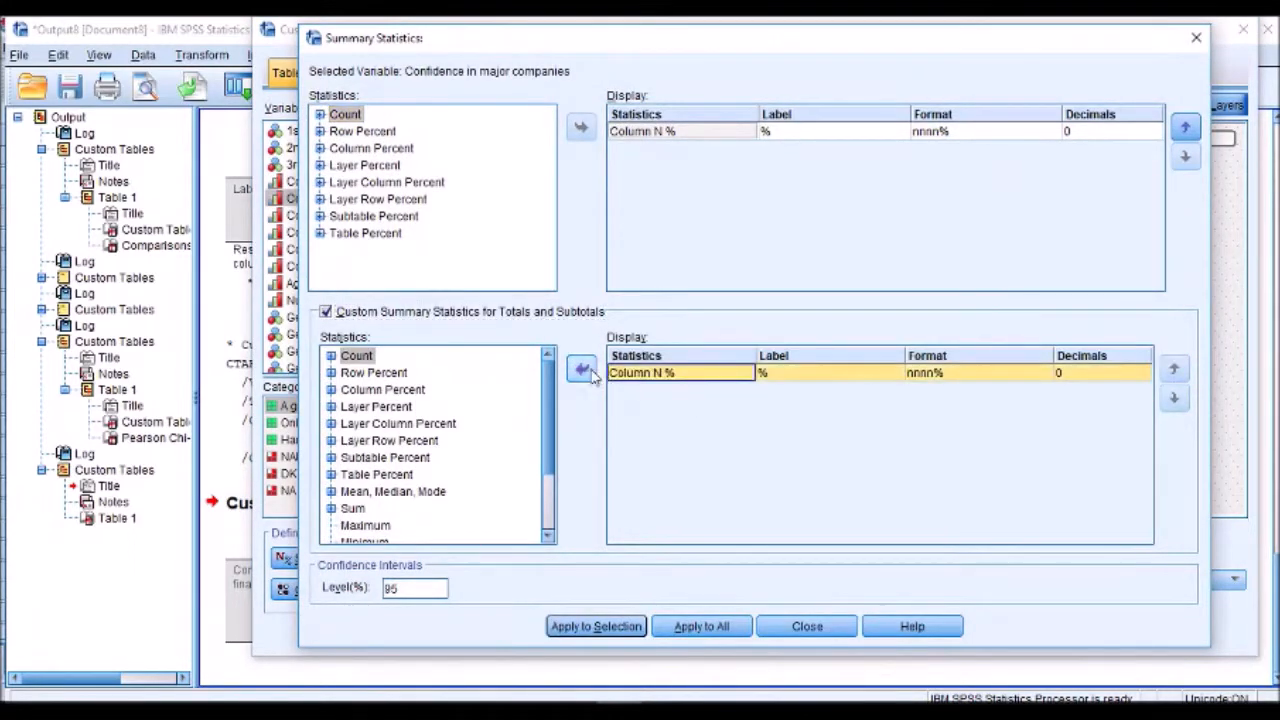
left_click(581, 370)
left_click(331, 356)
left_click(366, 372)
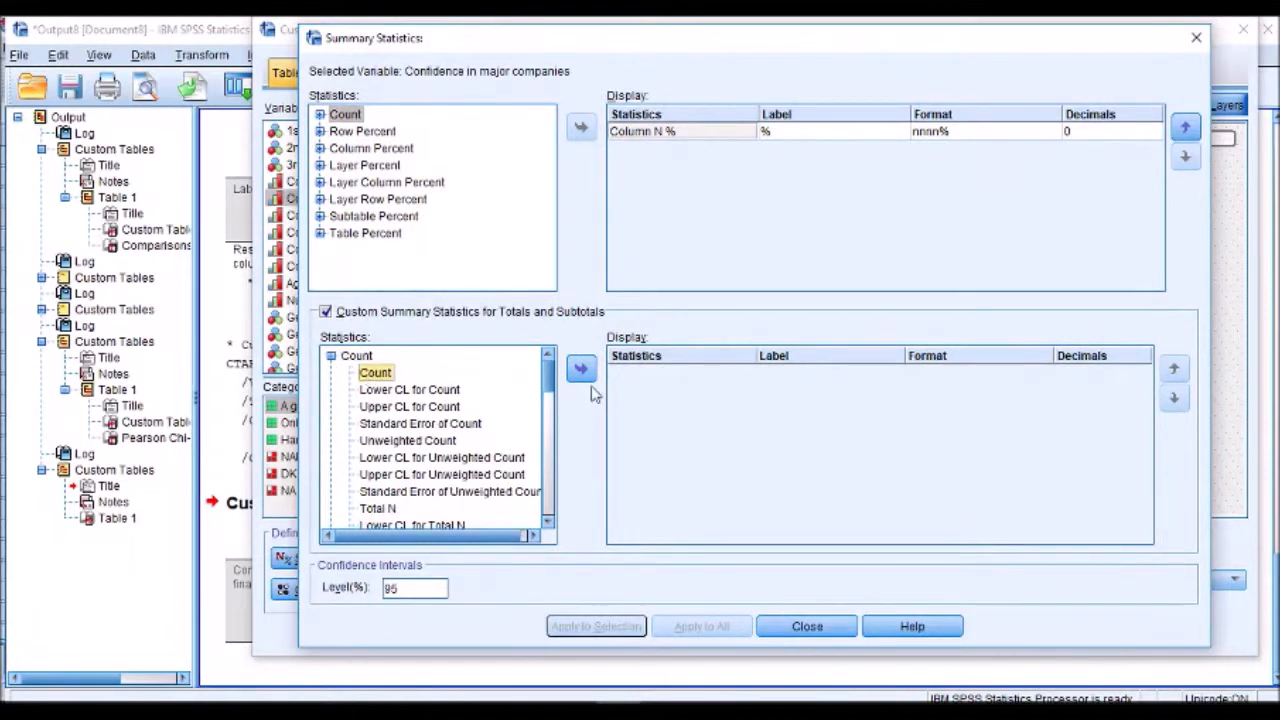
left_click(581, 370)
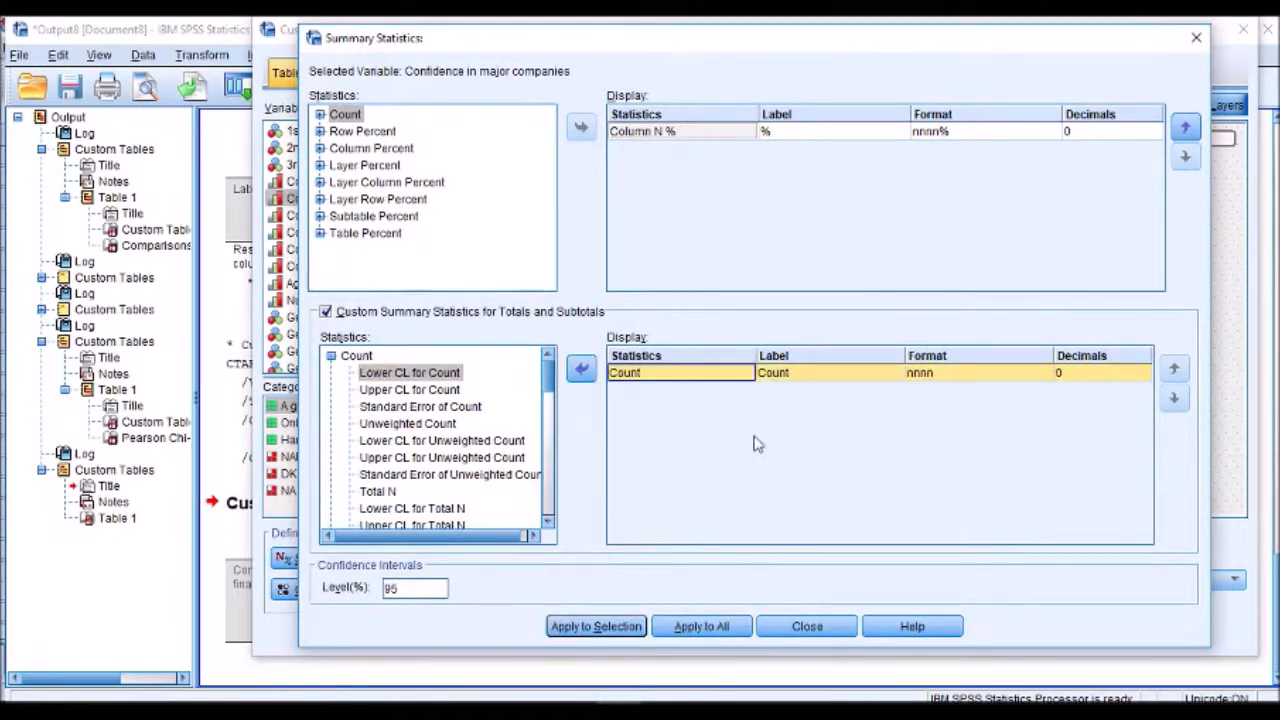
- Label the Count statistic for totals "N" and apply the summary statistics to all variables
left_click(787, 371)
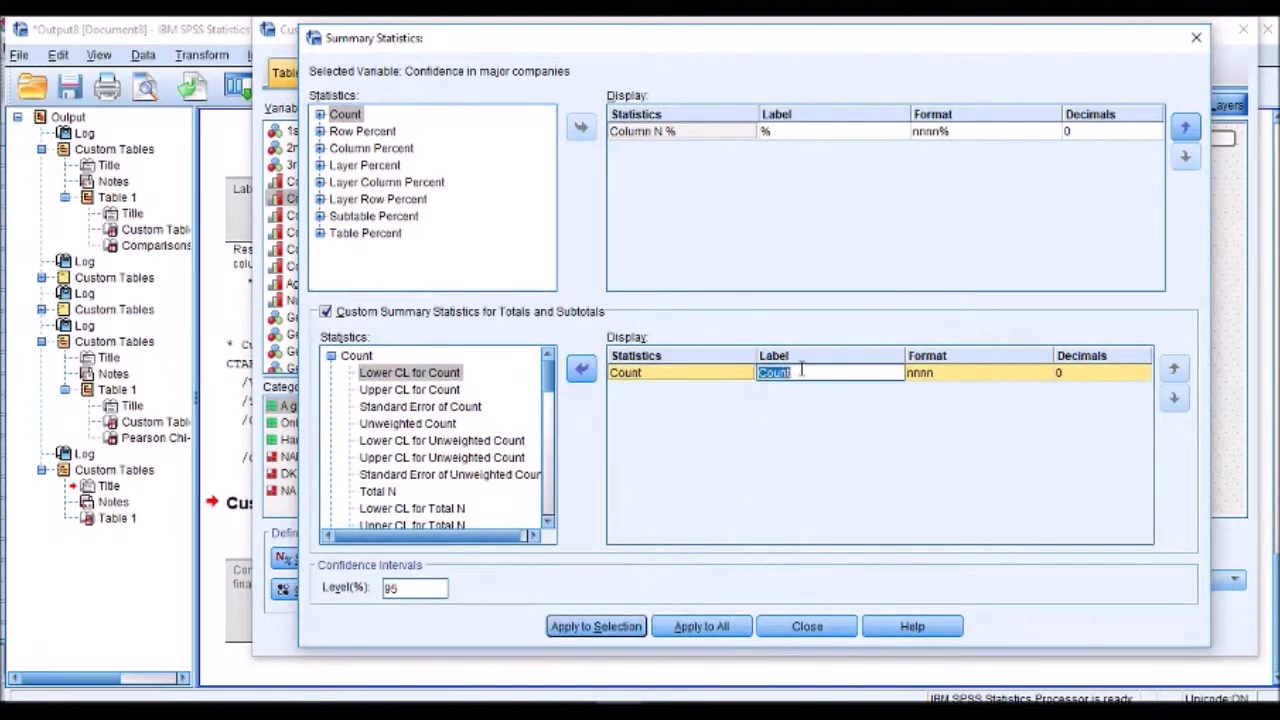
type("N")
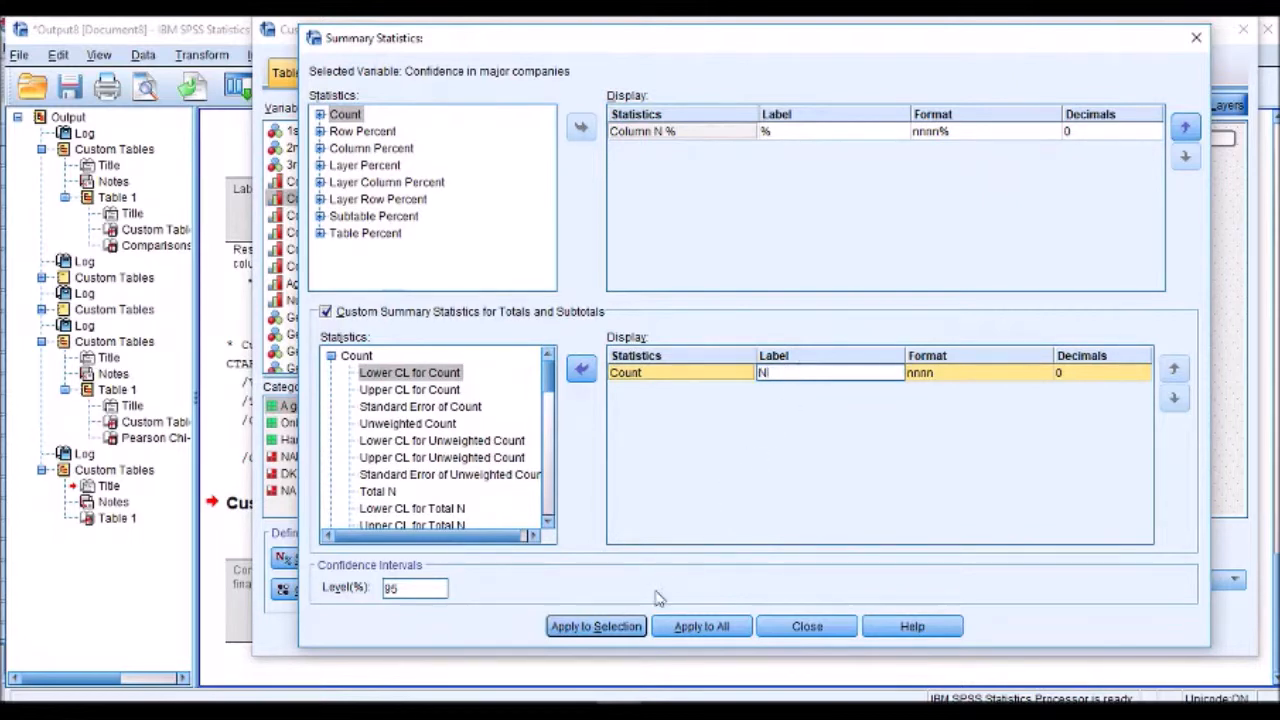
left_click(690, 626)
left_click(785, 628)
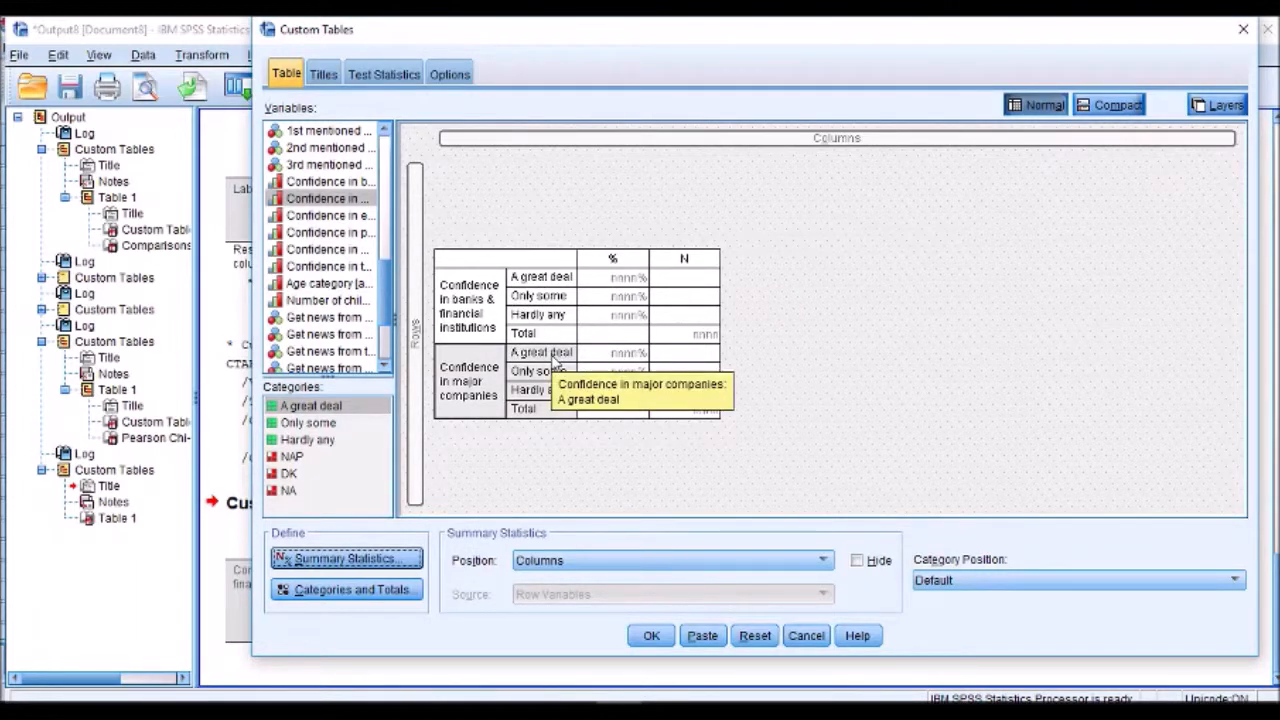
- Set the table's category position to Row Labels in Columns
left_click(822, 390)
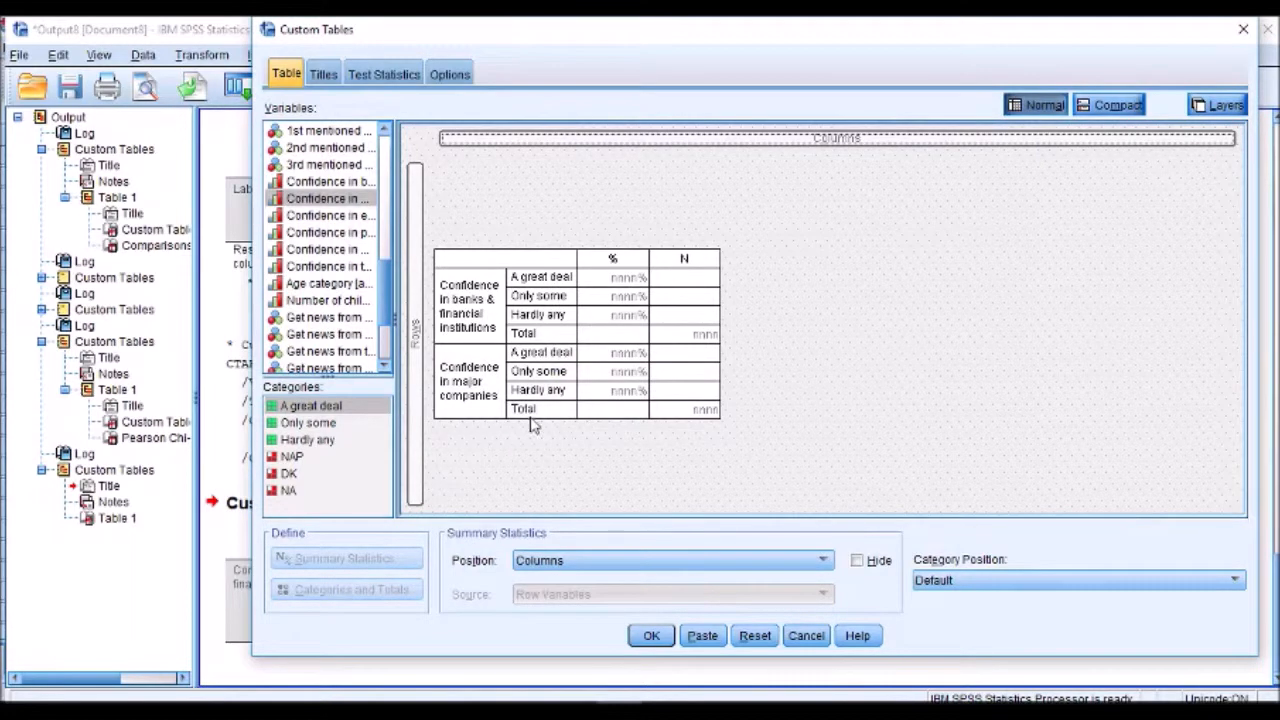
left_click(1043, 582)
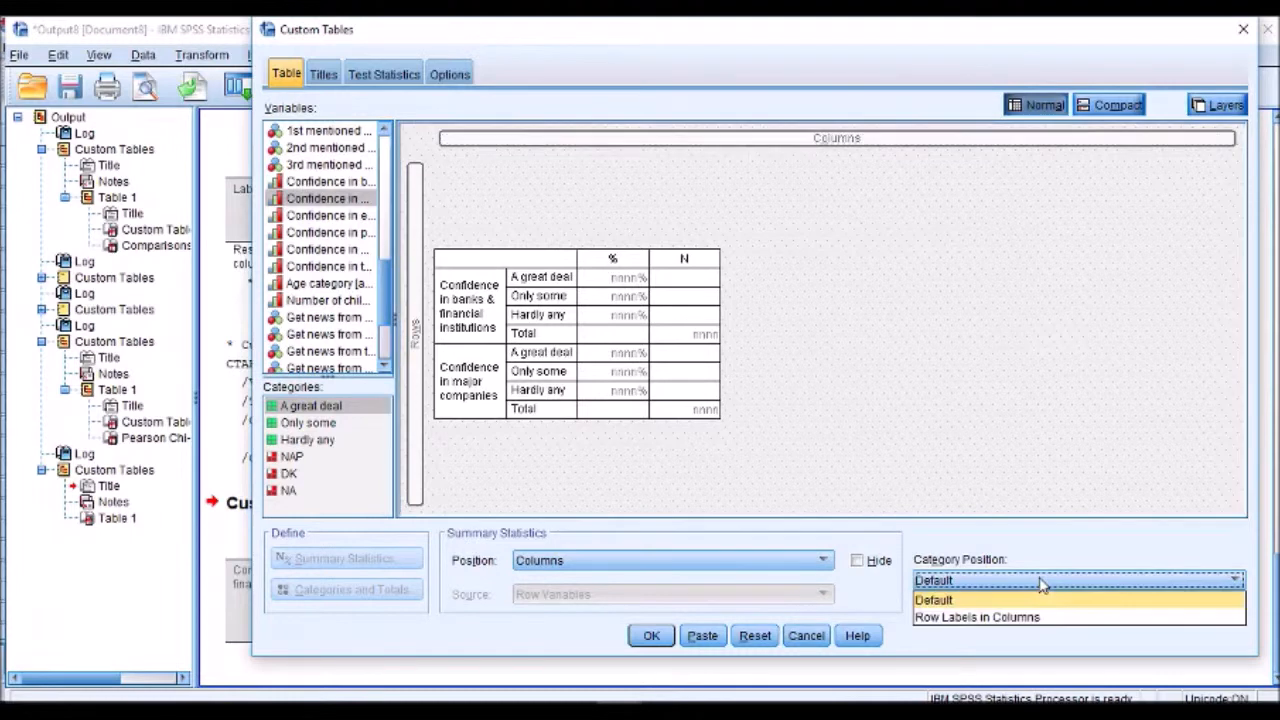
left_click(1025, 617)
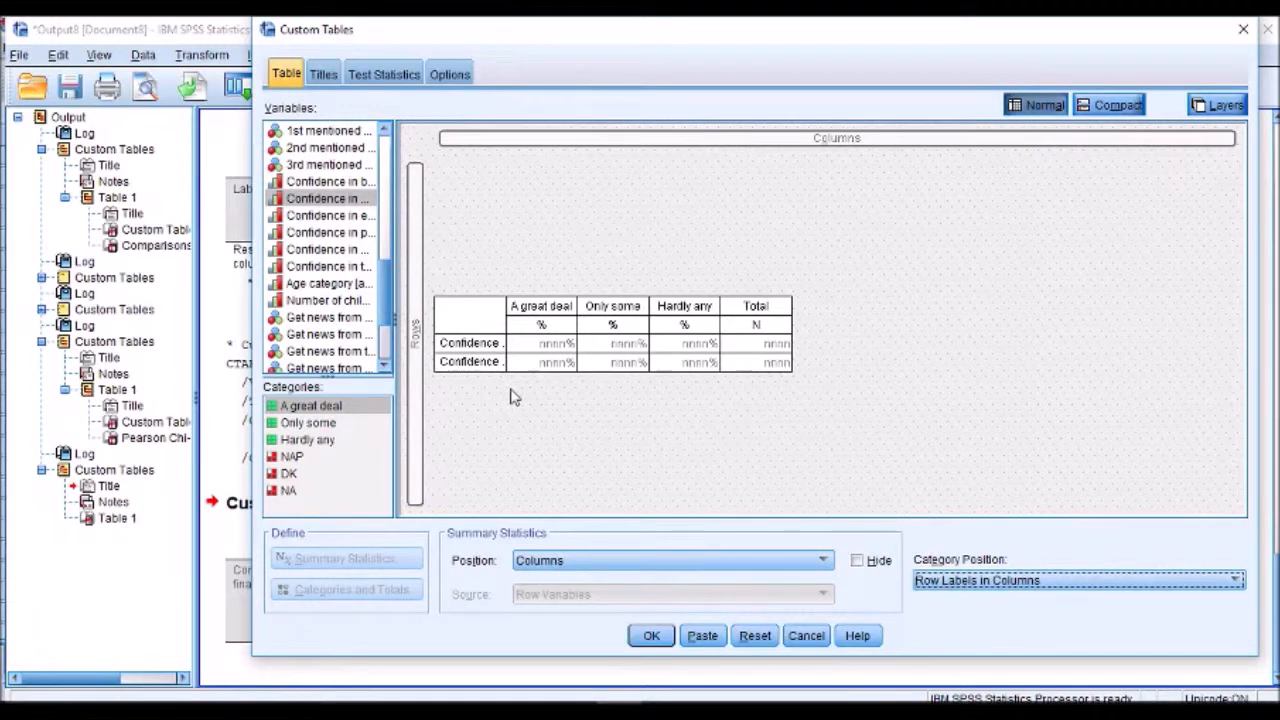
- Reset all tabs of the custom table definition
left_click(757, 637)
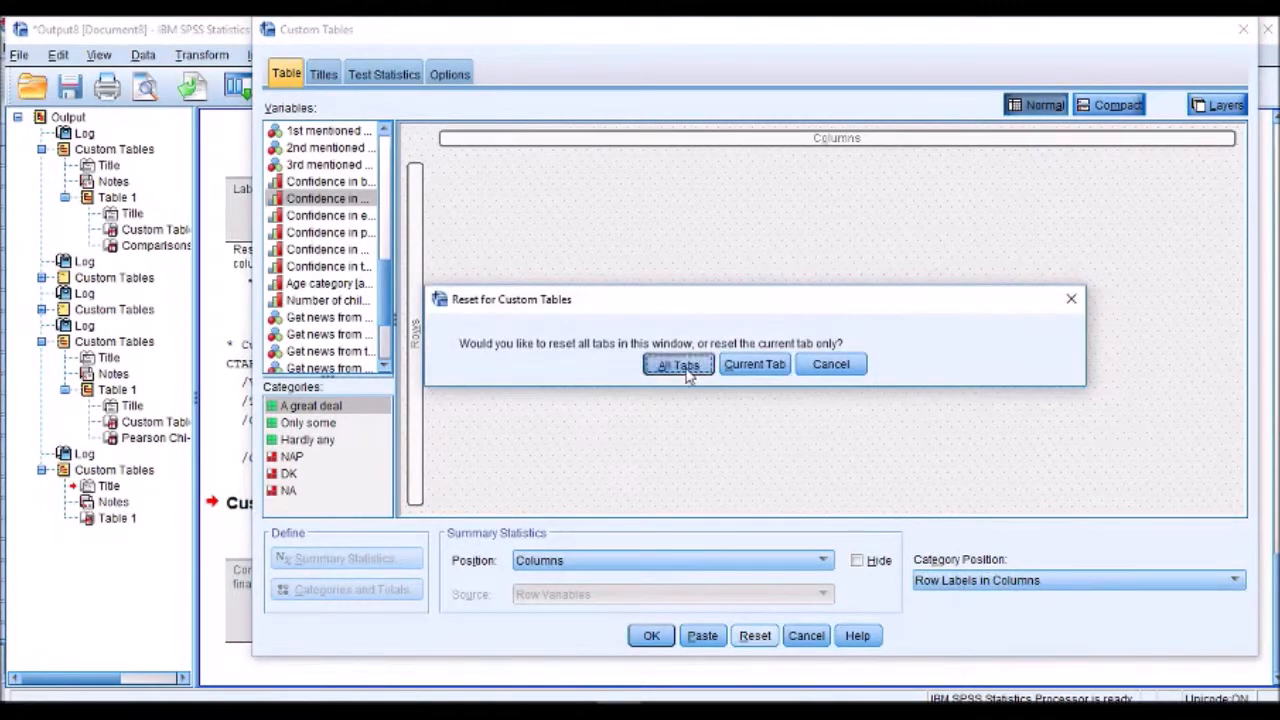
left_click(674, 363)
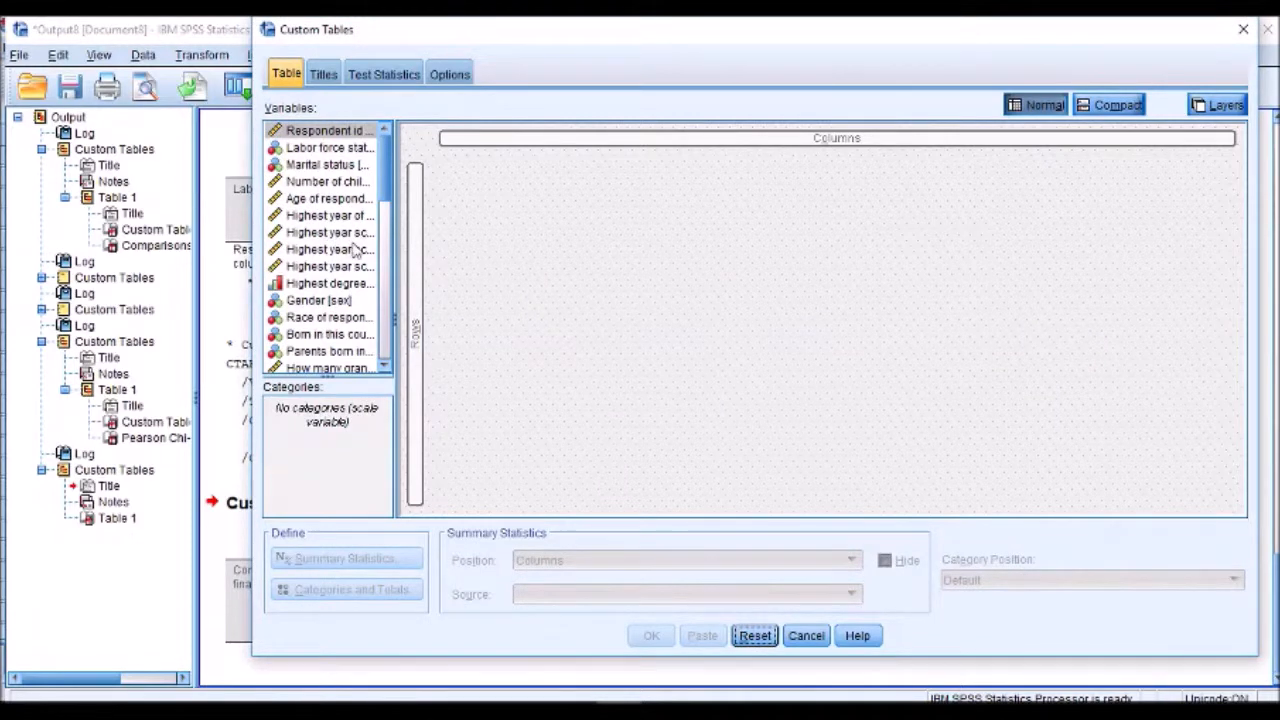
- Place the six Confidence variables, from banks & financial institutions through television, in the rows and set the category position to Row Labels in Columns
scroll(355, 250, "down", 3)
scroll(355, 250, "down", 6)
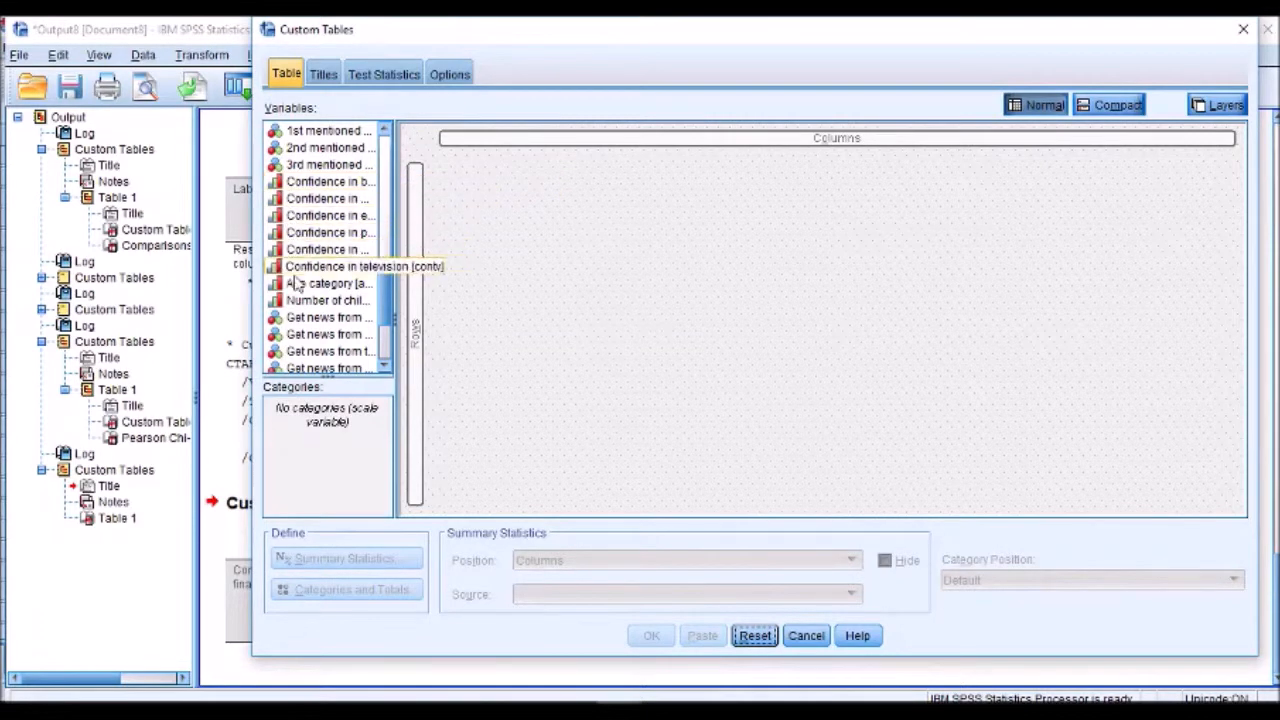
left_click(340, 182)
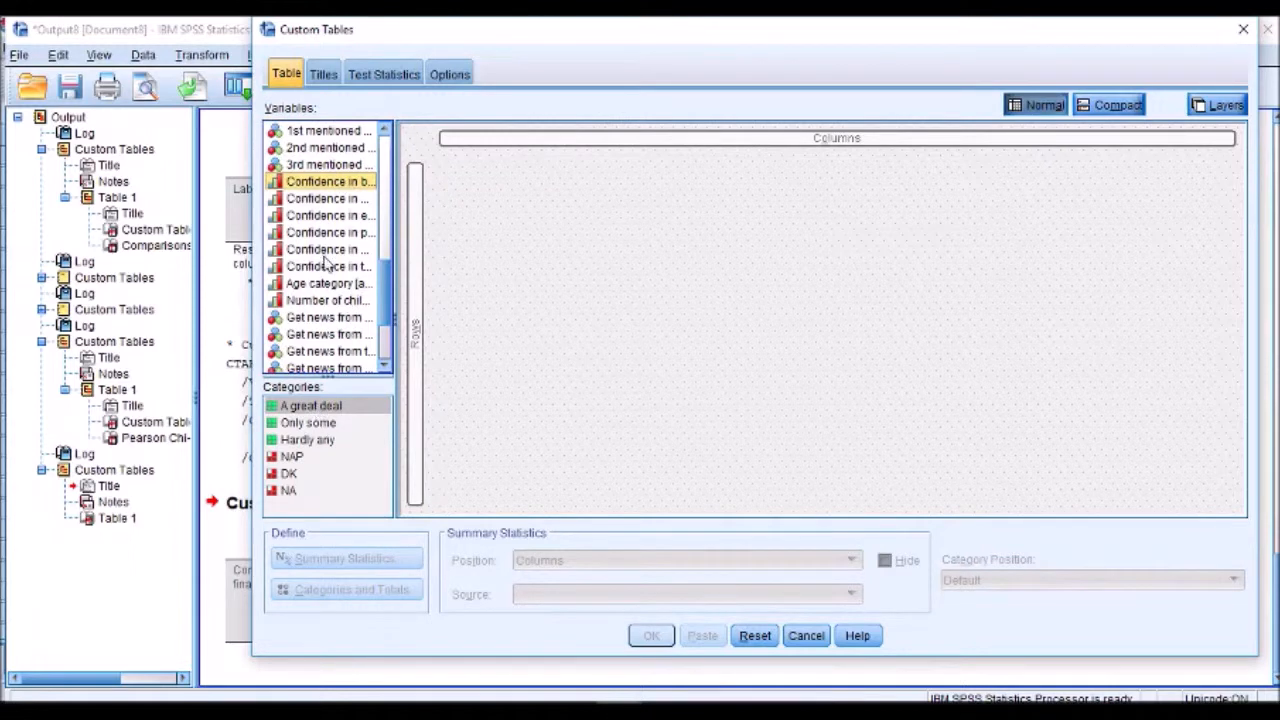
left_click(338, 199)
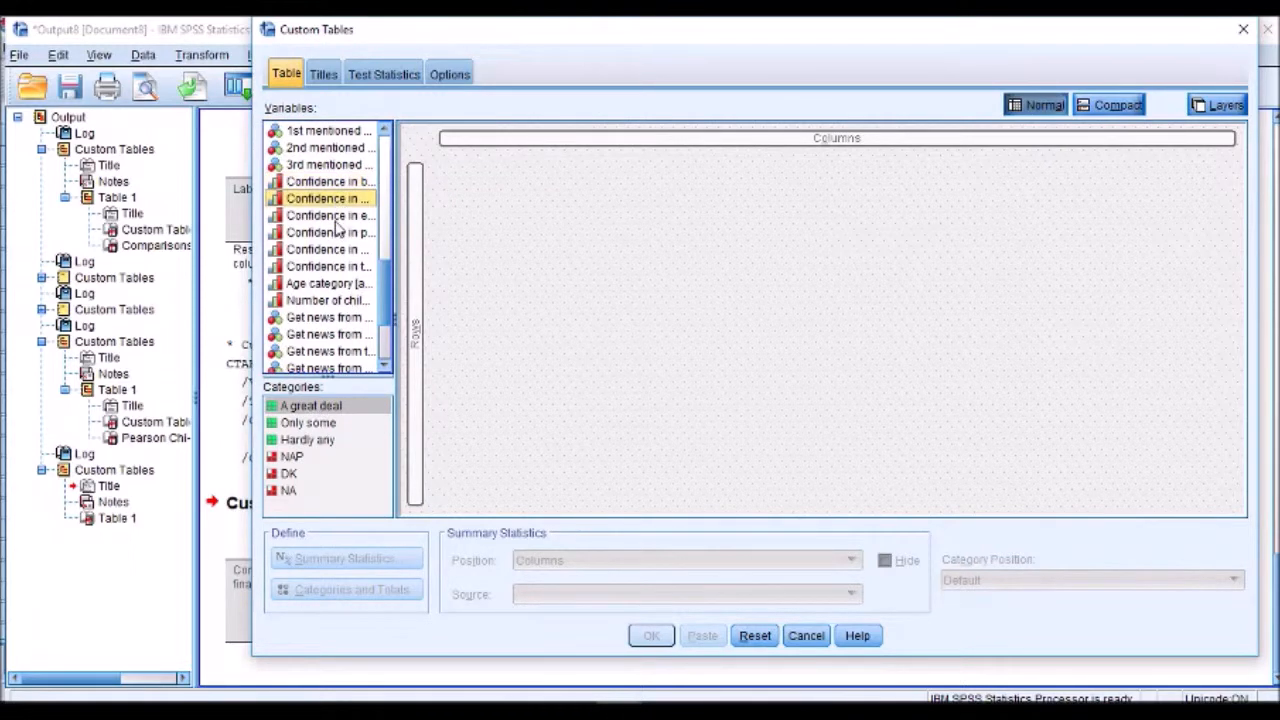
left_click(337, 220)
left_click(341, 235)
left_click(346, 266)
left_click(346, 250)
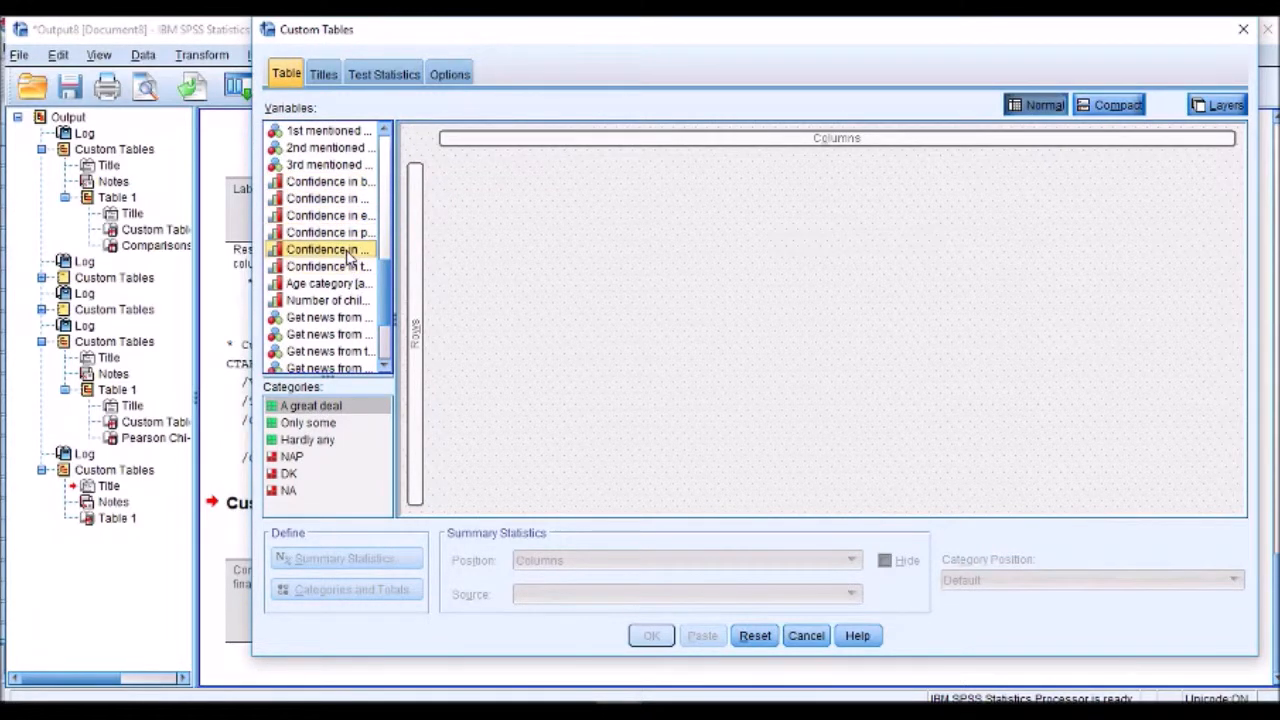
left_click(292, 182)
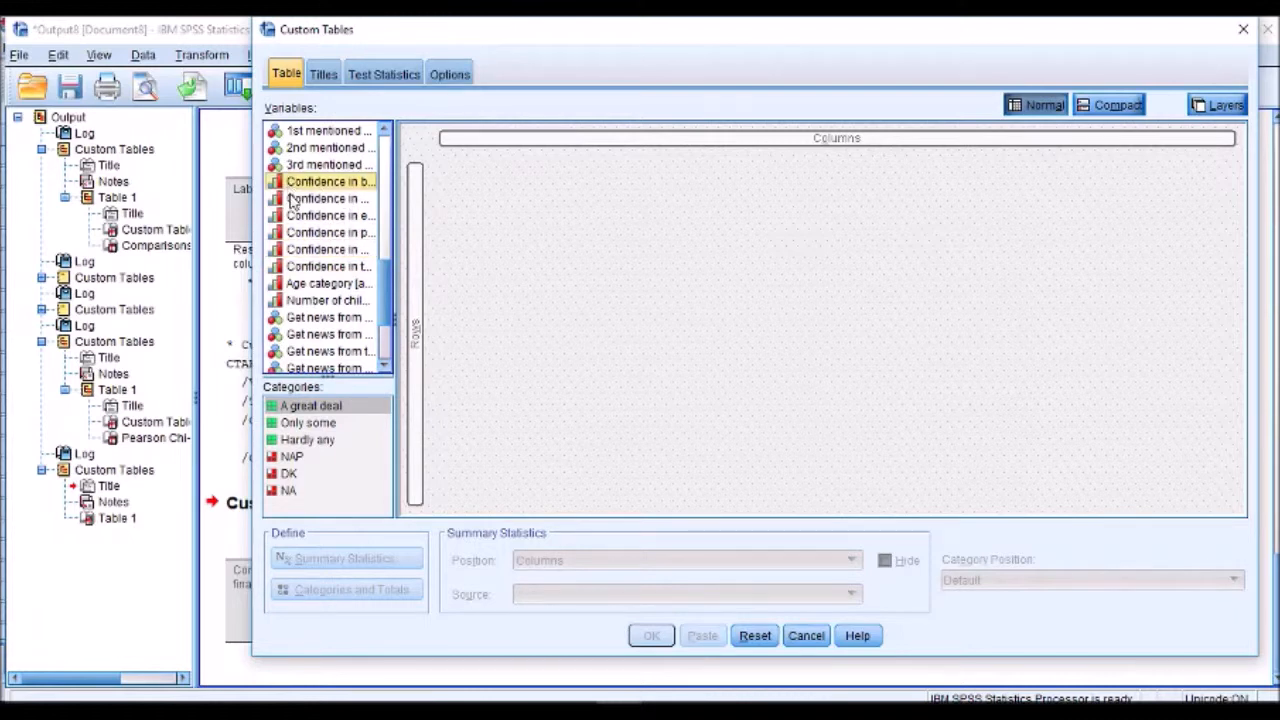
left_click(316, 270, "shift")
left_click_drag(318, 268, 414, 277)
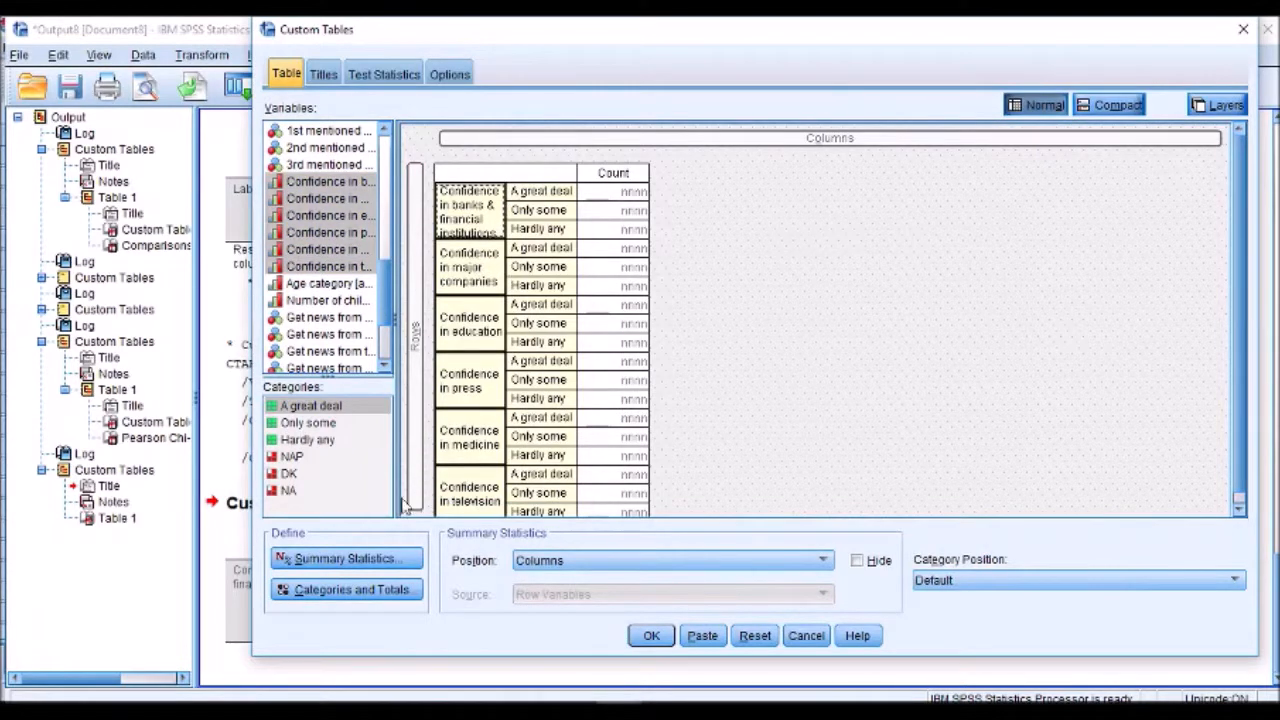
left_click(991, 581)
left_click(978, 617)
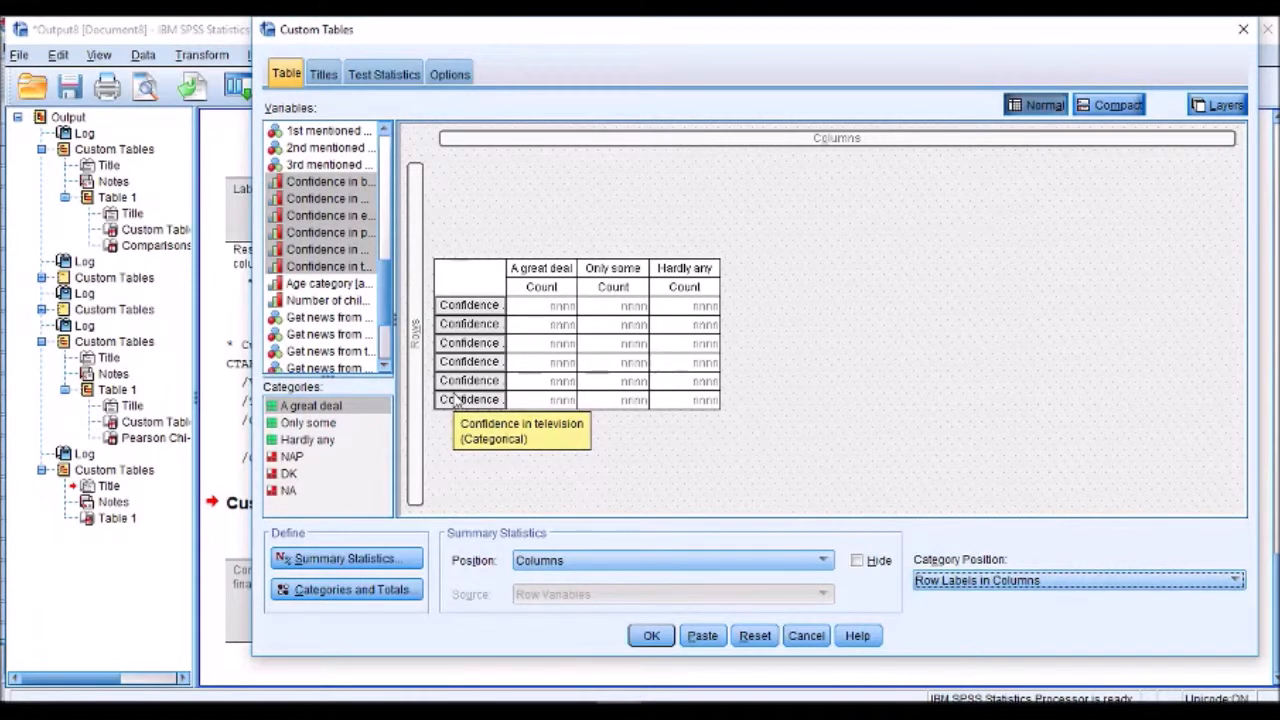
- Replace the Count summary statistic with Row N % for the six confidence variables
left_click(380, 558)
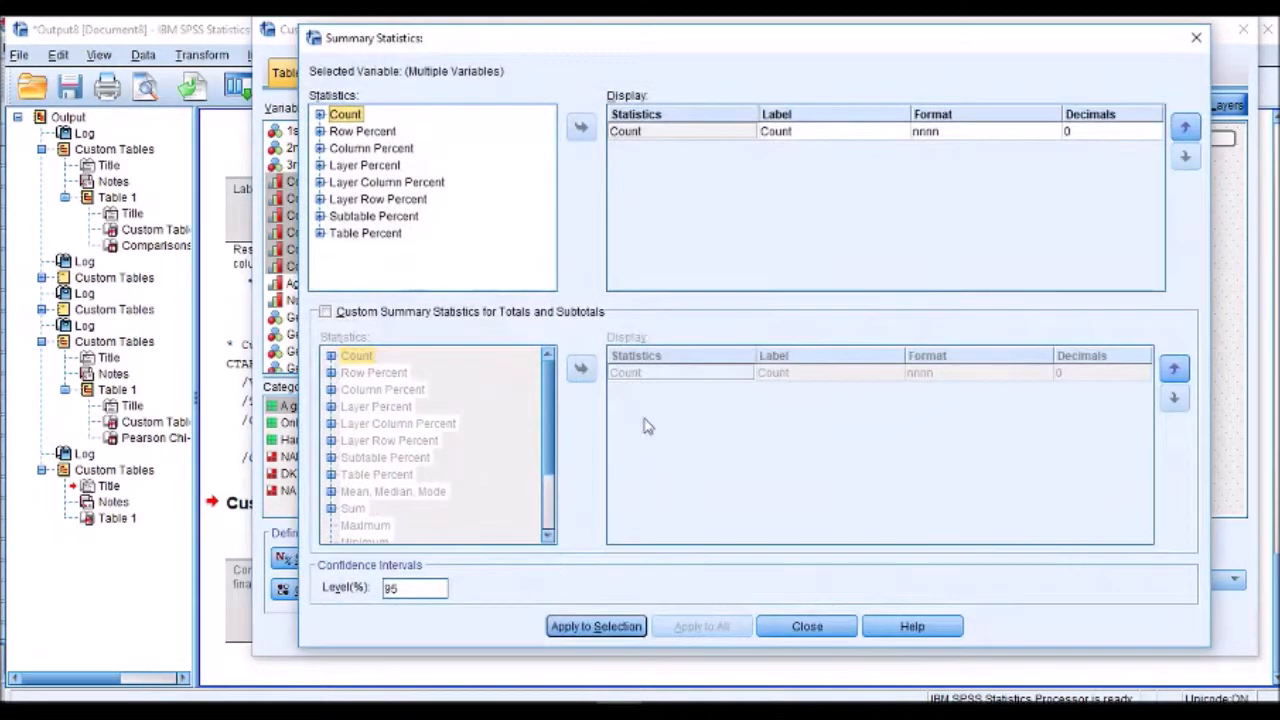
left_click(686, 134)
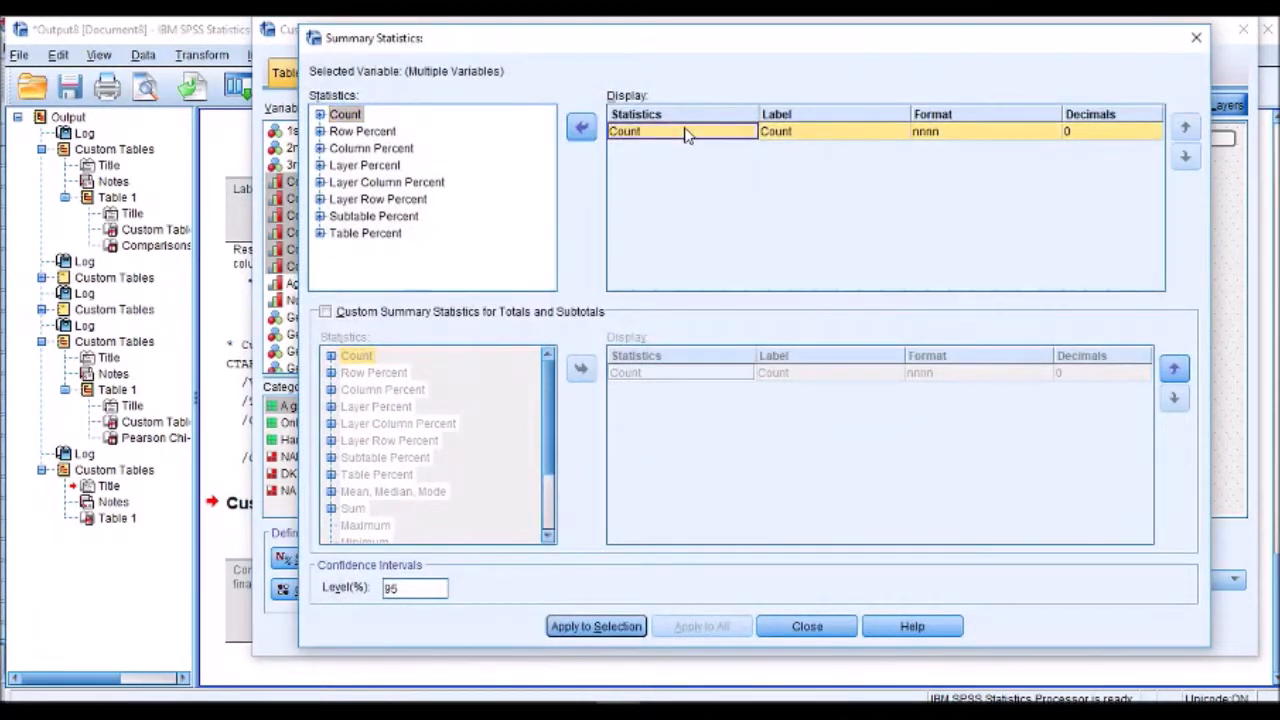
left_click(581, 127)
left_click(319, 115)
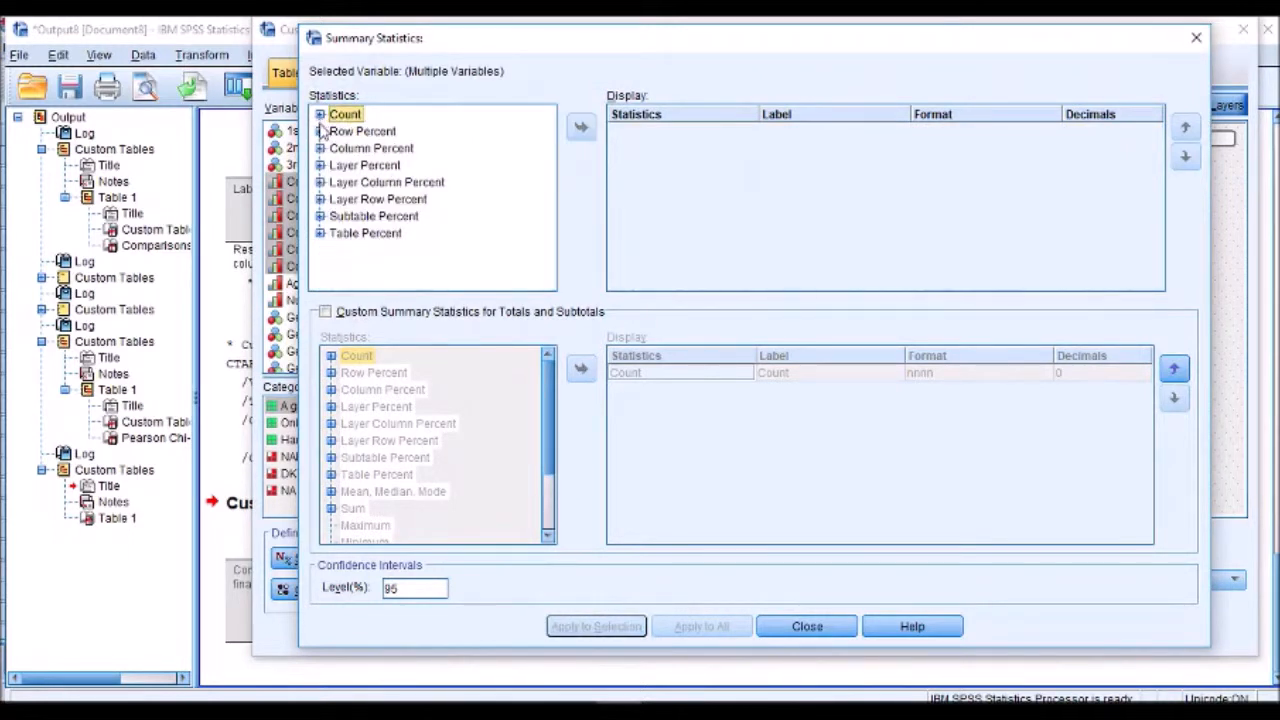
left_click(319, 131)
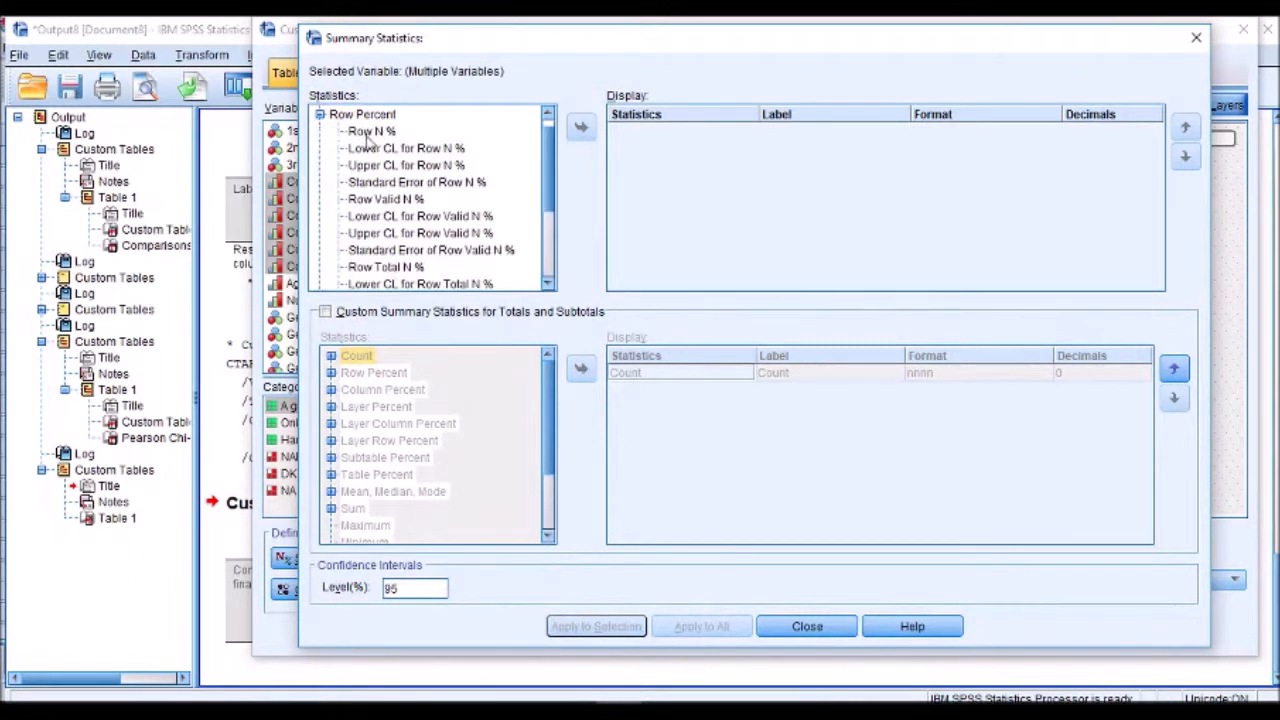
left_click(372, 133)
left_click(581, 127)
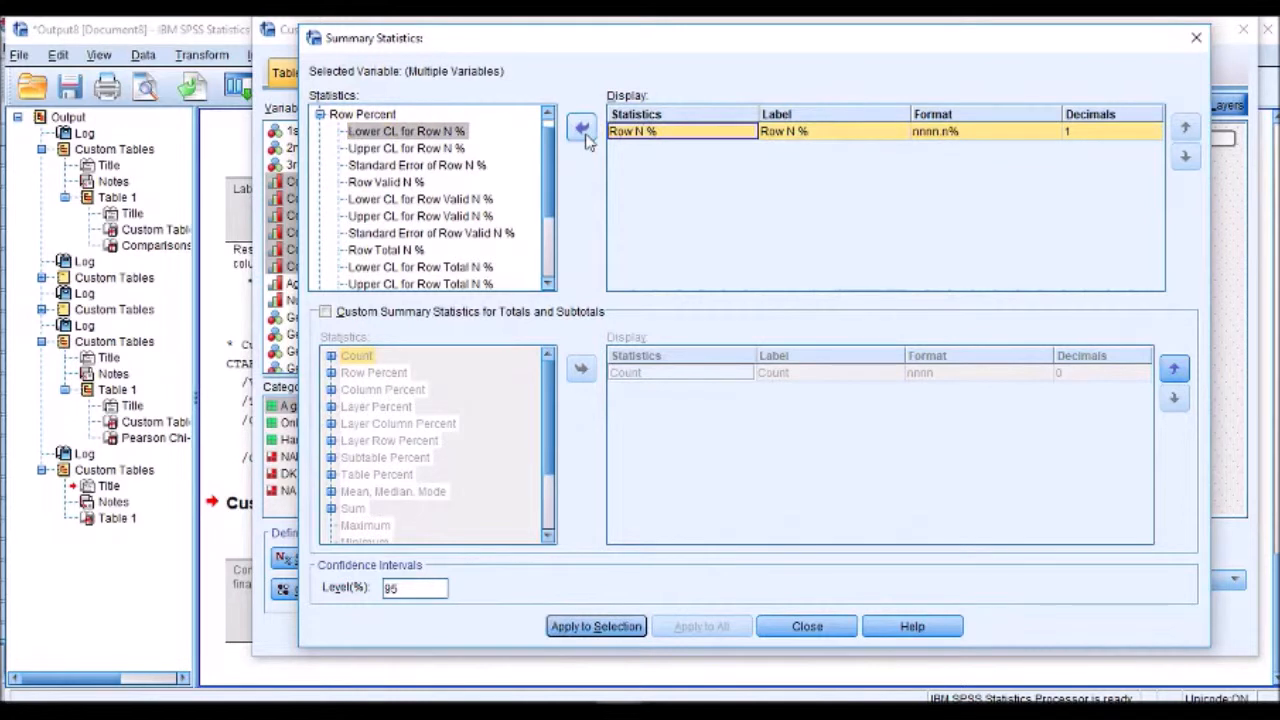
- Label the Row N % statistic "%", set its decimals to 0, and apply the summary statistics to the selected variables
left_click(803, 133)
double_click(803, 133)
left_click_drag(803, 133, 716, 136)
type("%")
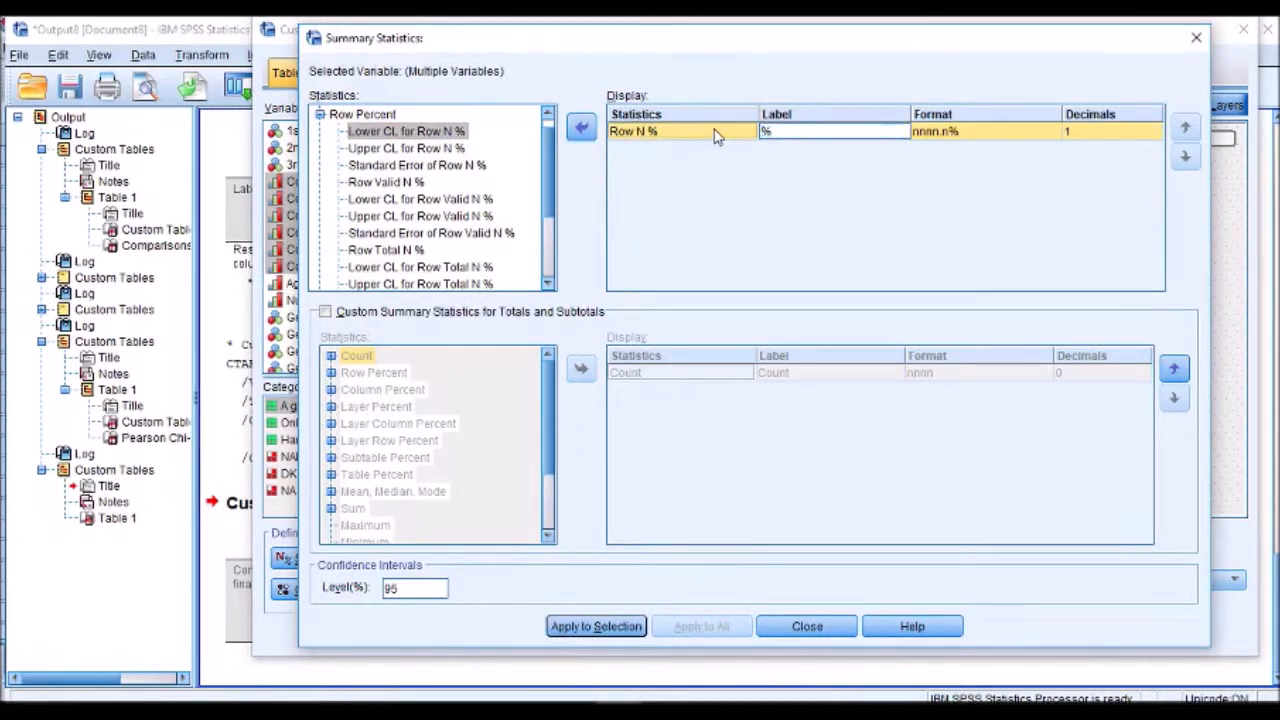
left_click(1124, 135)
left_click(1153, 137)
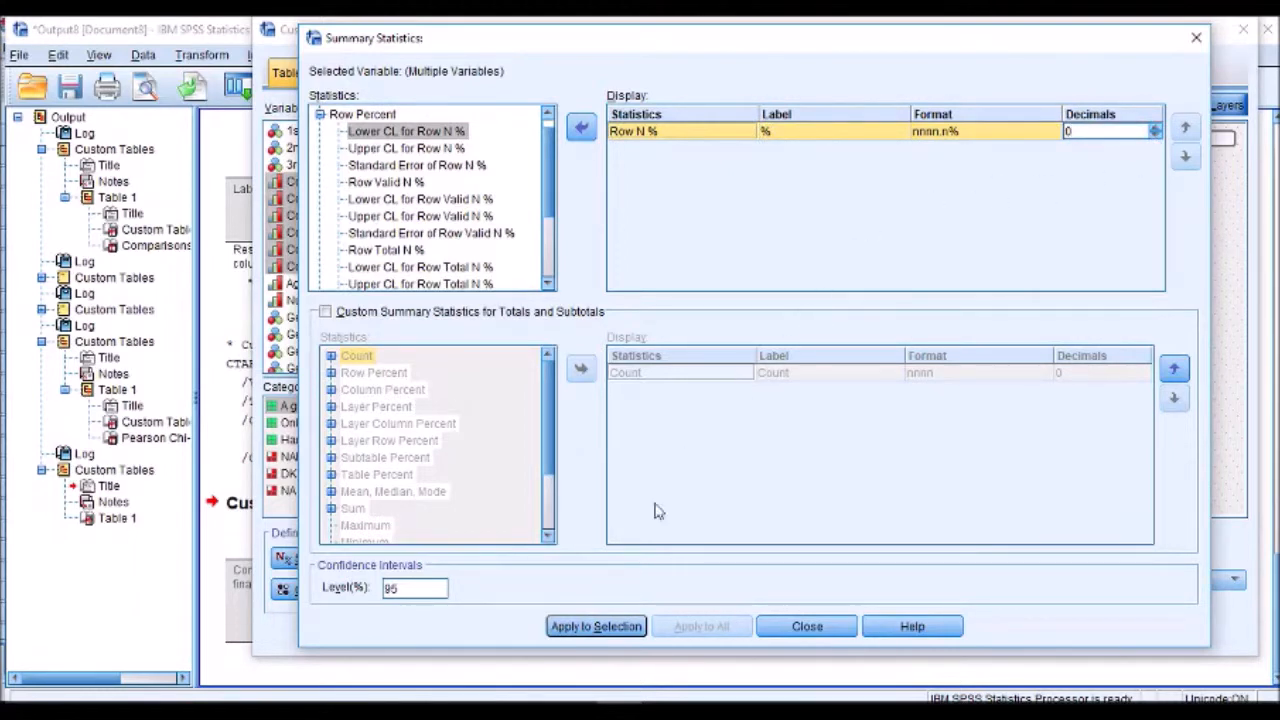
left_click(602, 630)
left_click(796, 640)
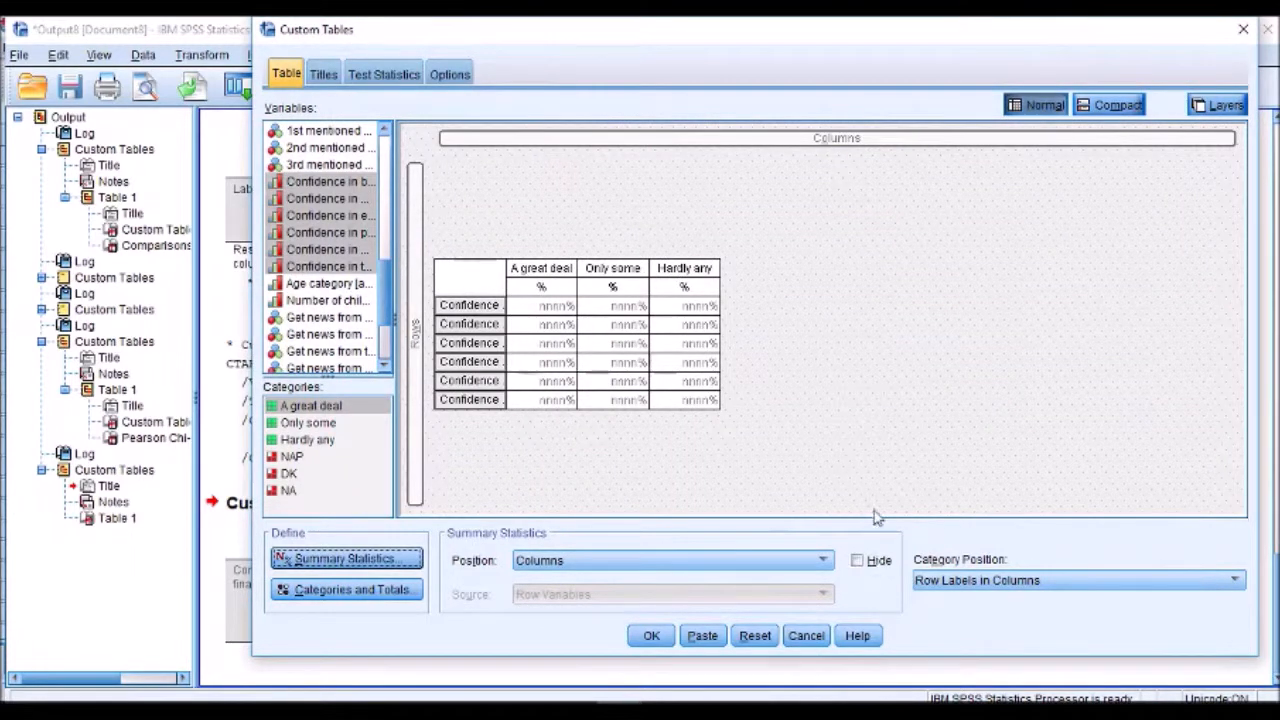
- Generate the row-percentage table of the six confidence variables and select it in the output
left_click(651, 636)
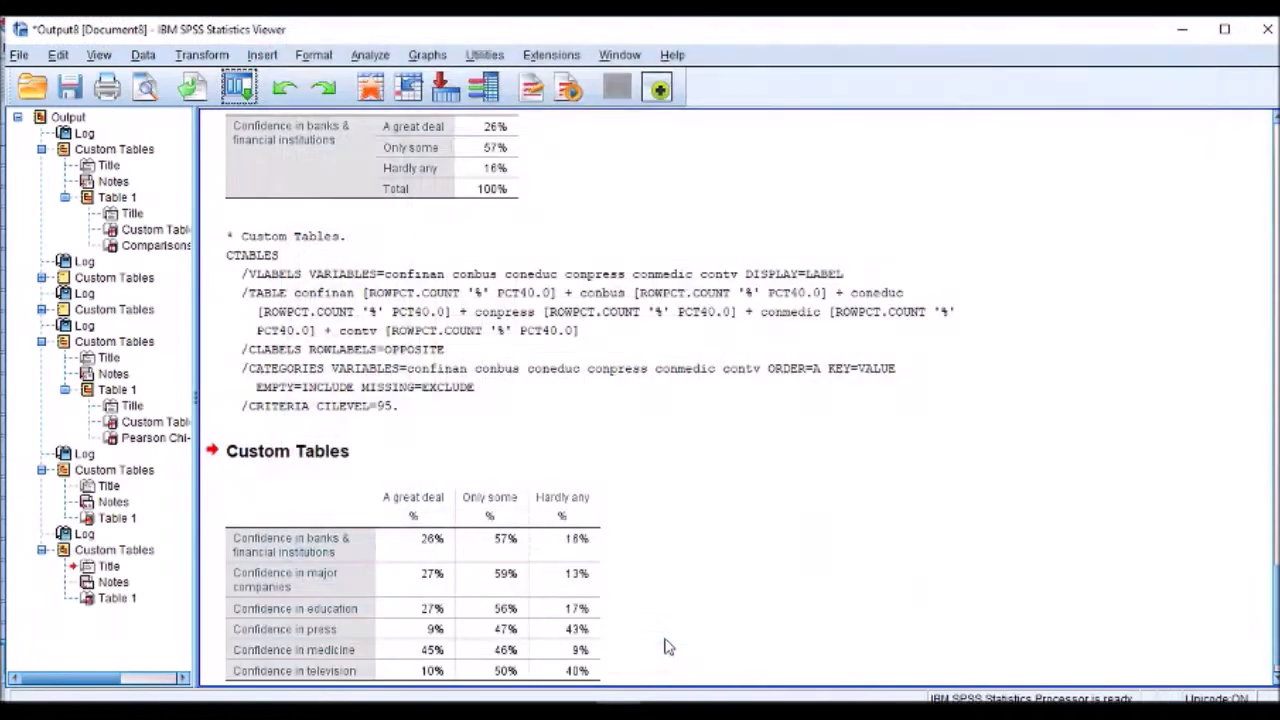
left_click(590, 634)
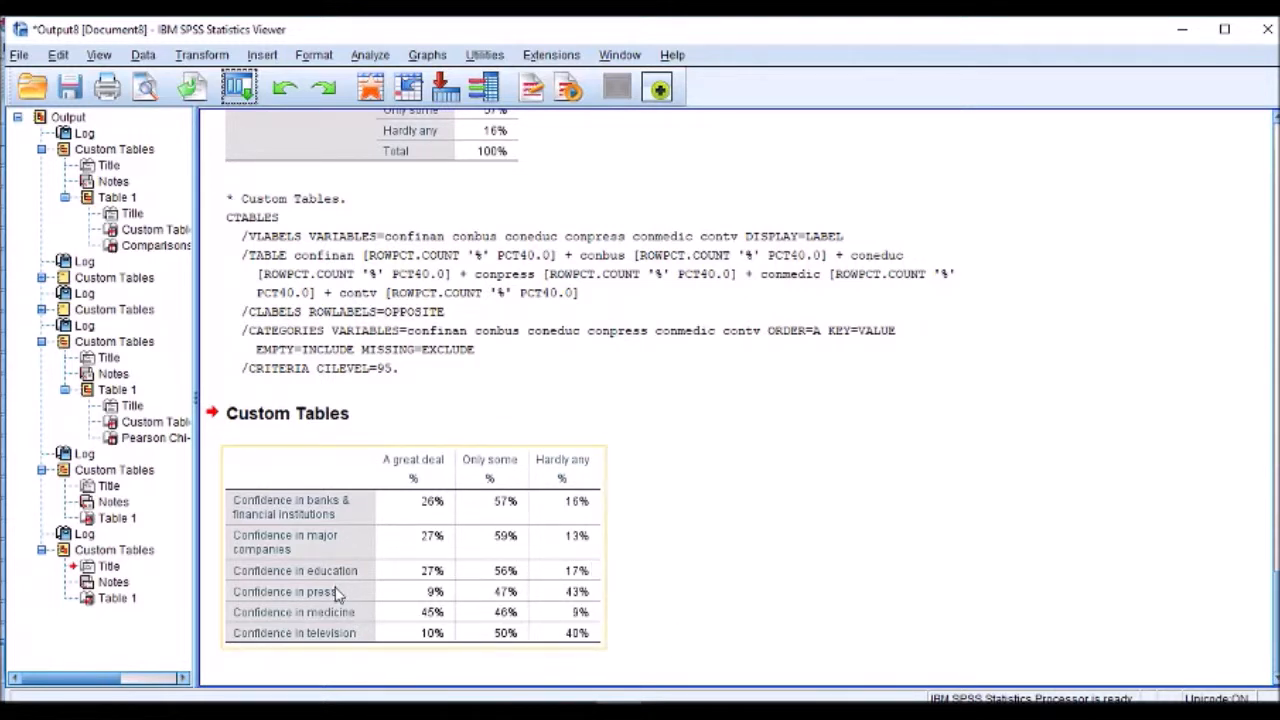
left_click(575, 600)
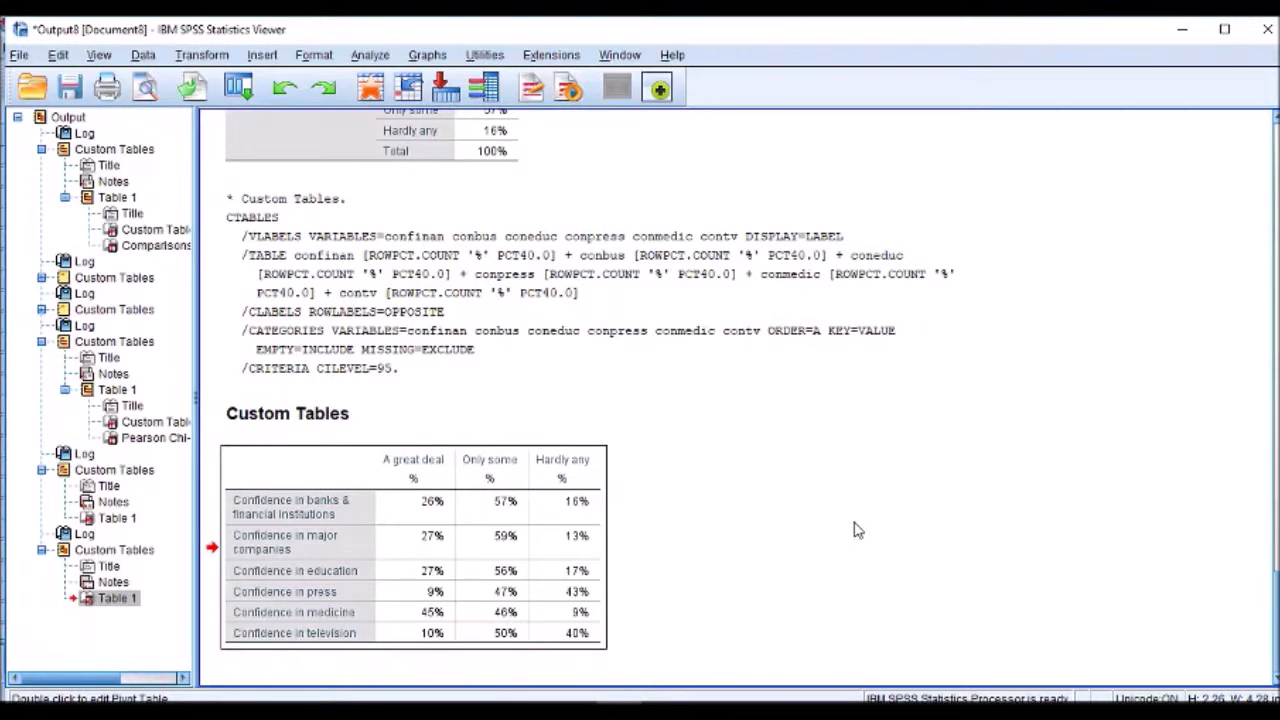
- Reopen the custom table definition and add a computed category labelled "Difference" with the expression [1] - [3] to the confidence variables
left_click(250, 103)
left_click(262, 122)
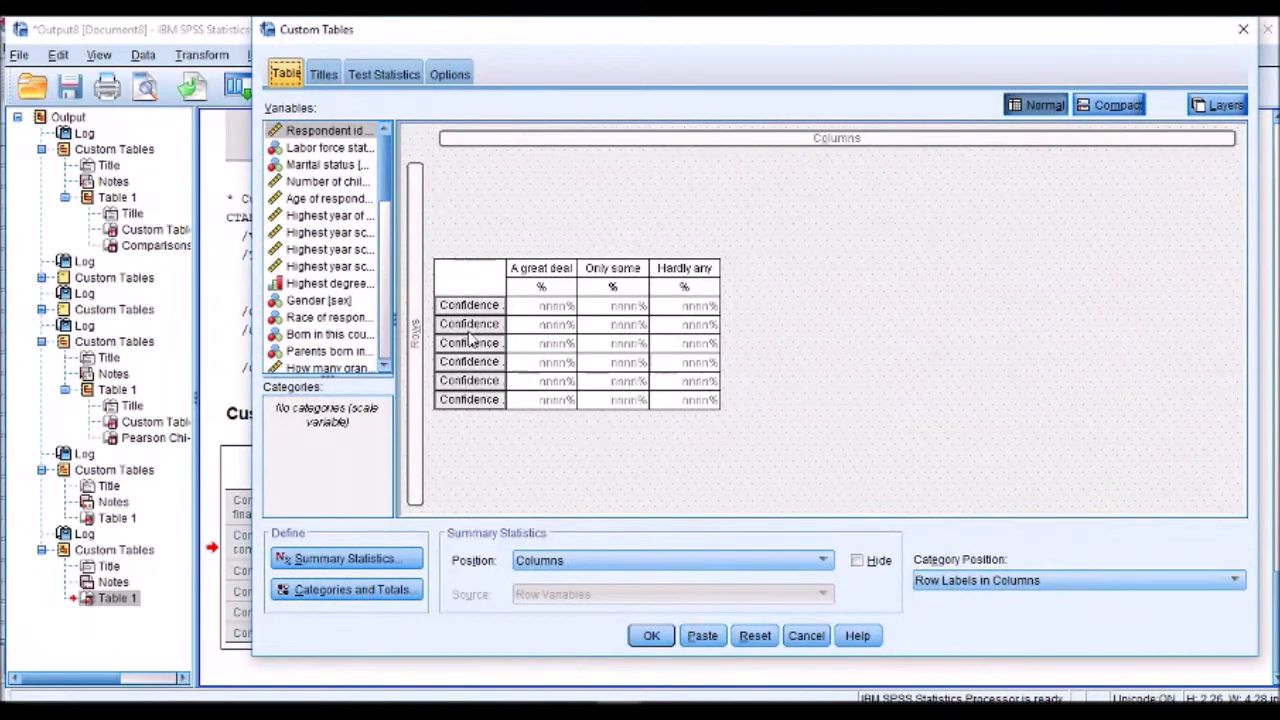
left_click(373, 598)
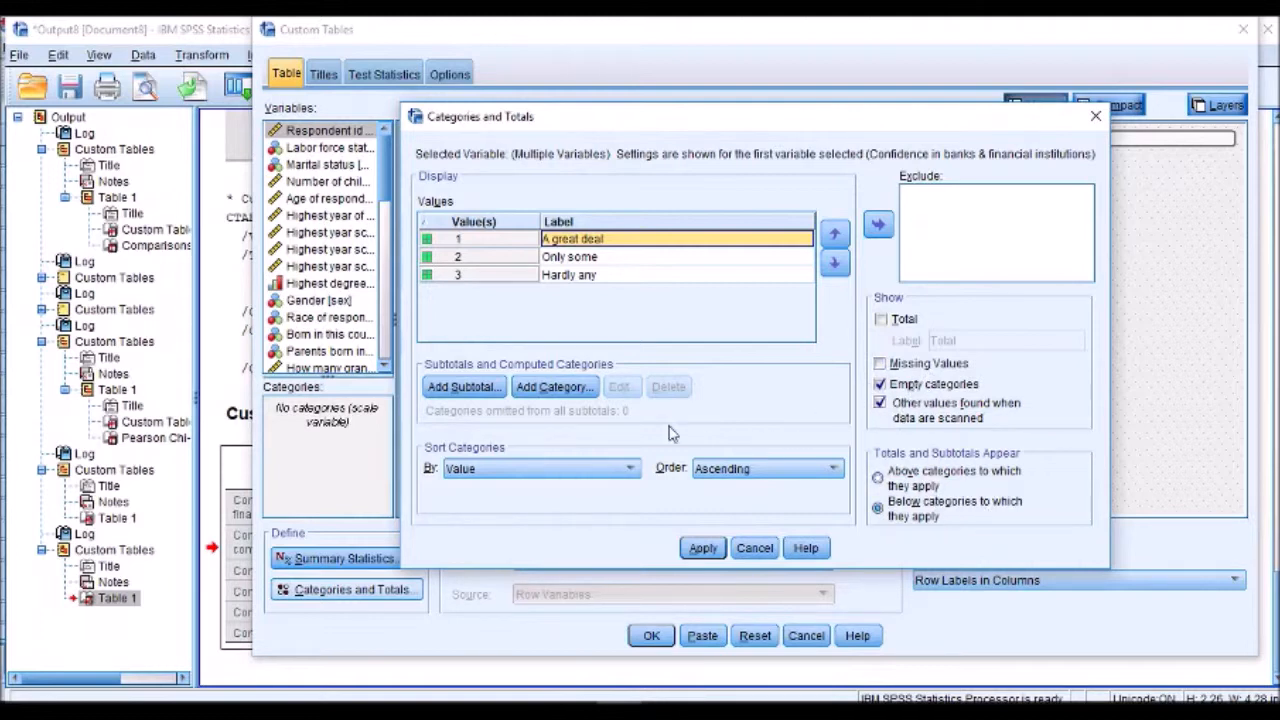
left_click(553, 387)
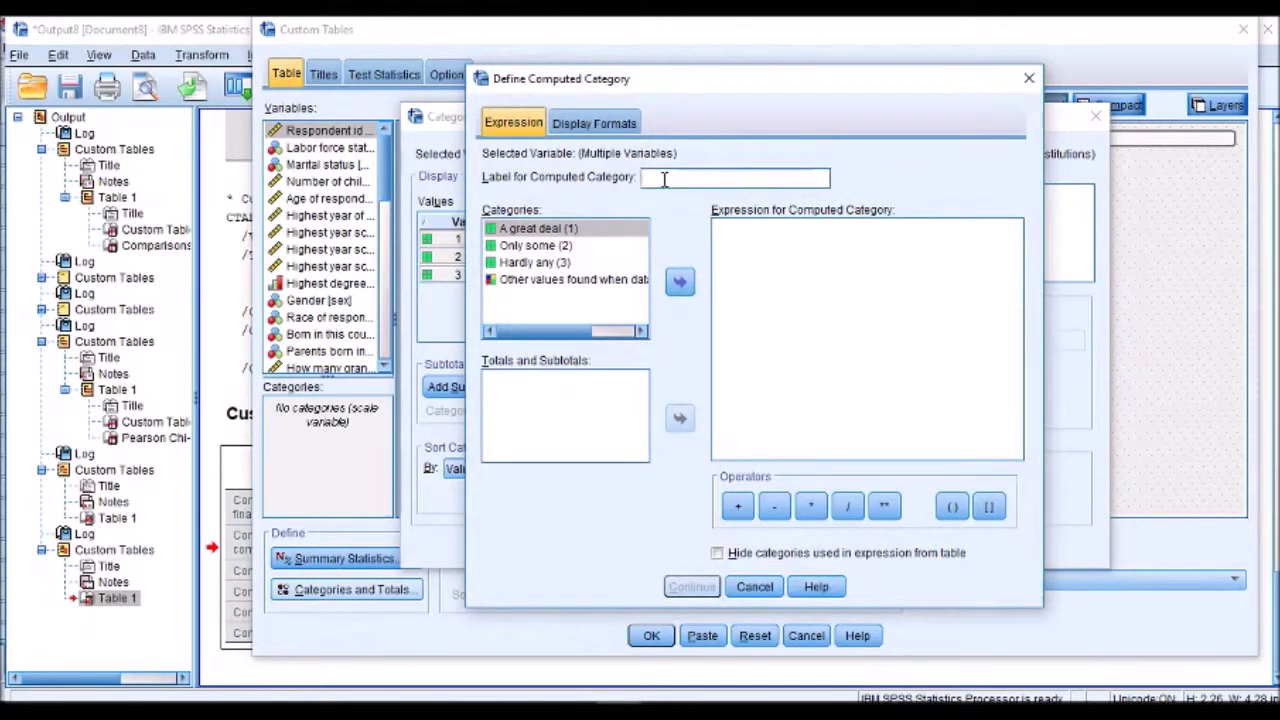
left_click(680, 282)
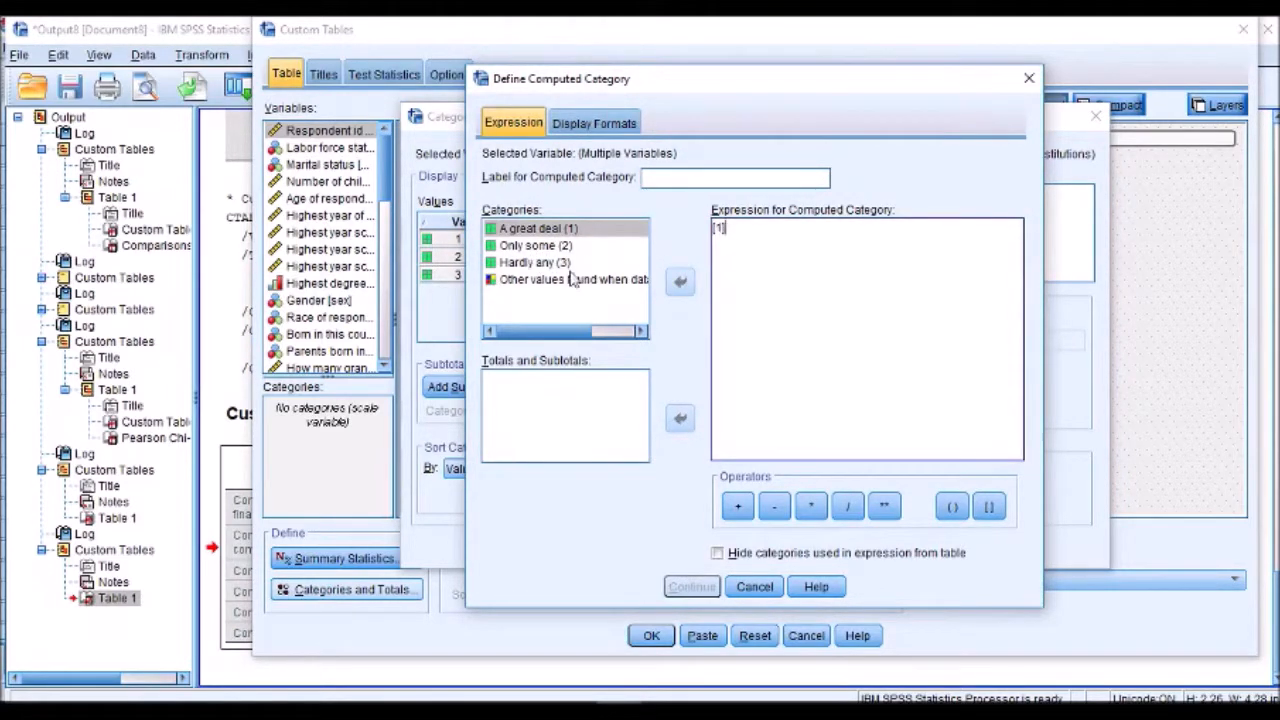
left_click(774, 506)
left_click(540, 263)
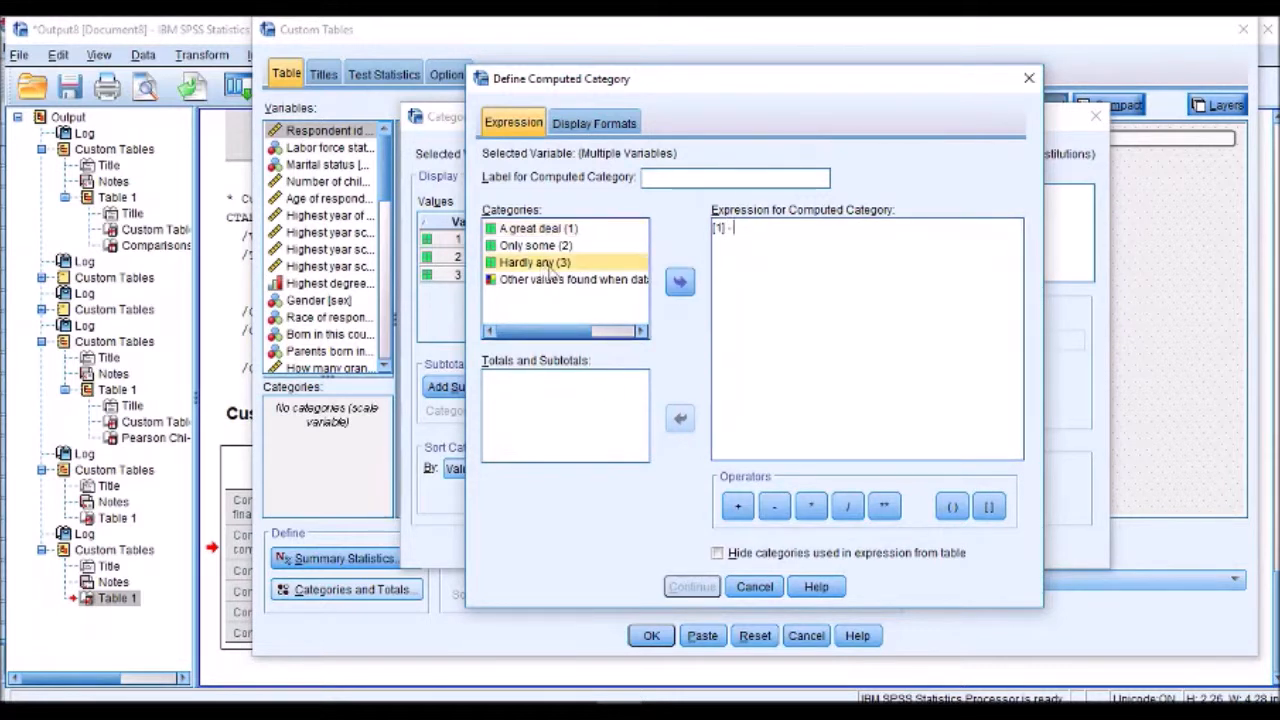
left_click(681, 284)
left_click(677, 182)
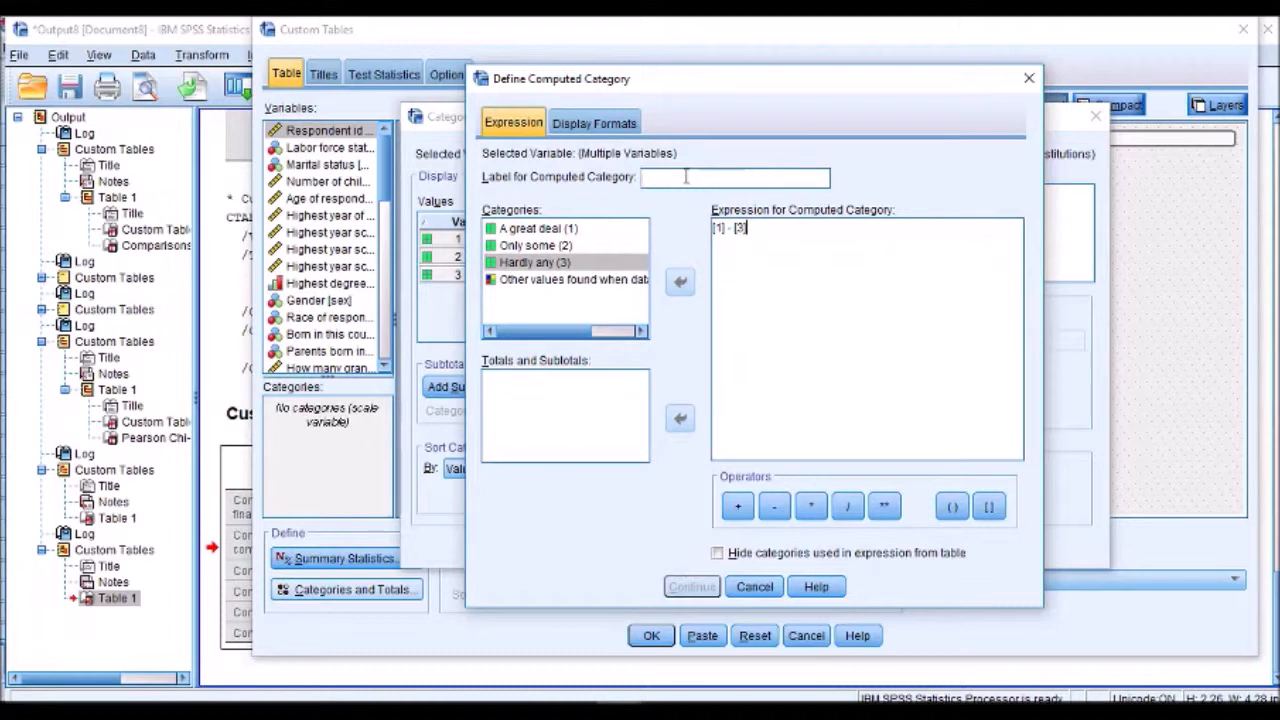
type("Difference")
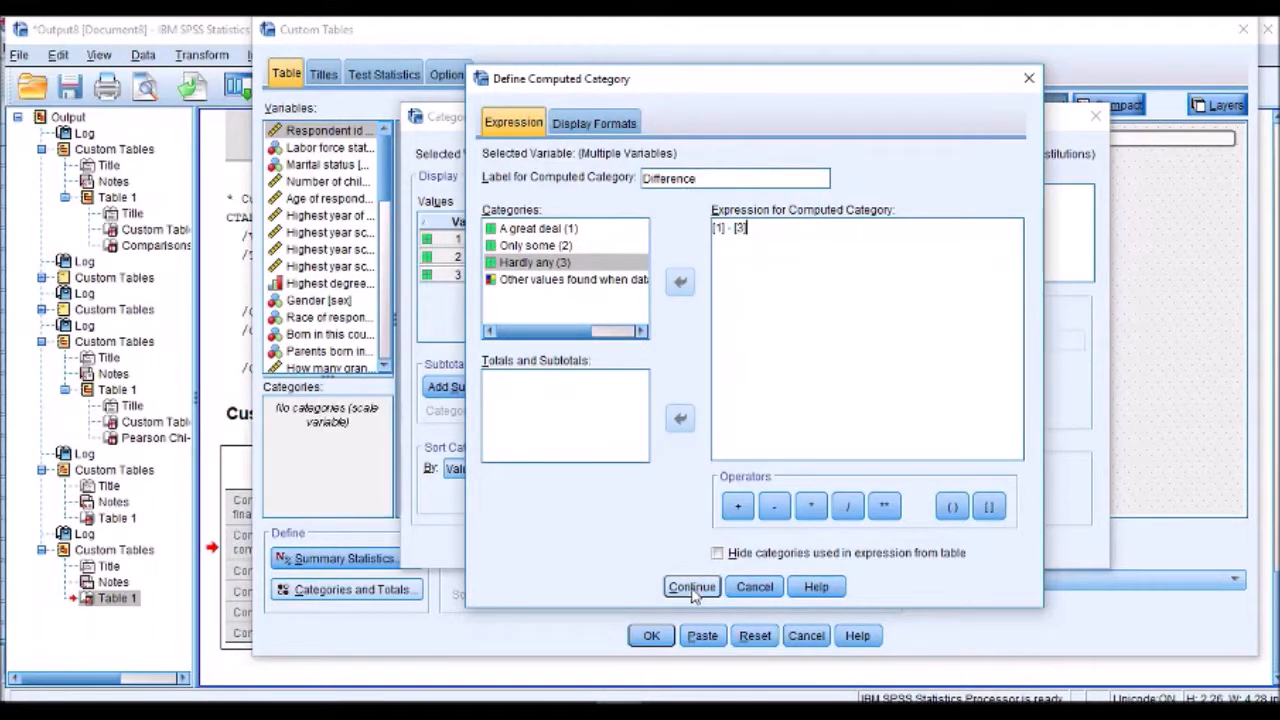
left_click(692, 588)
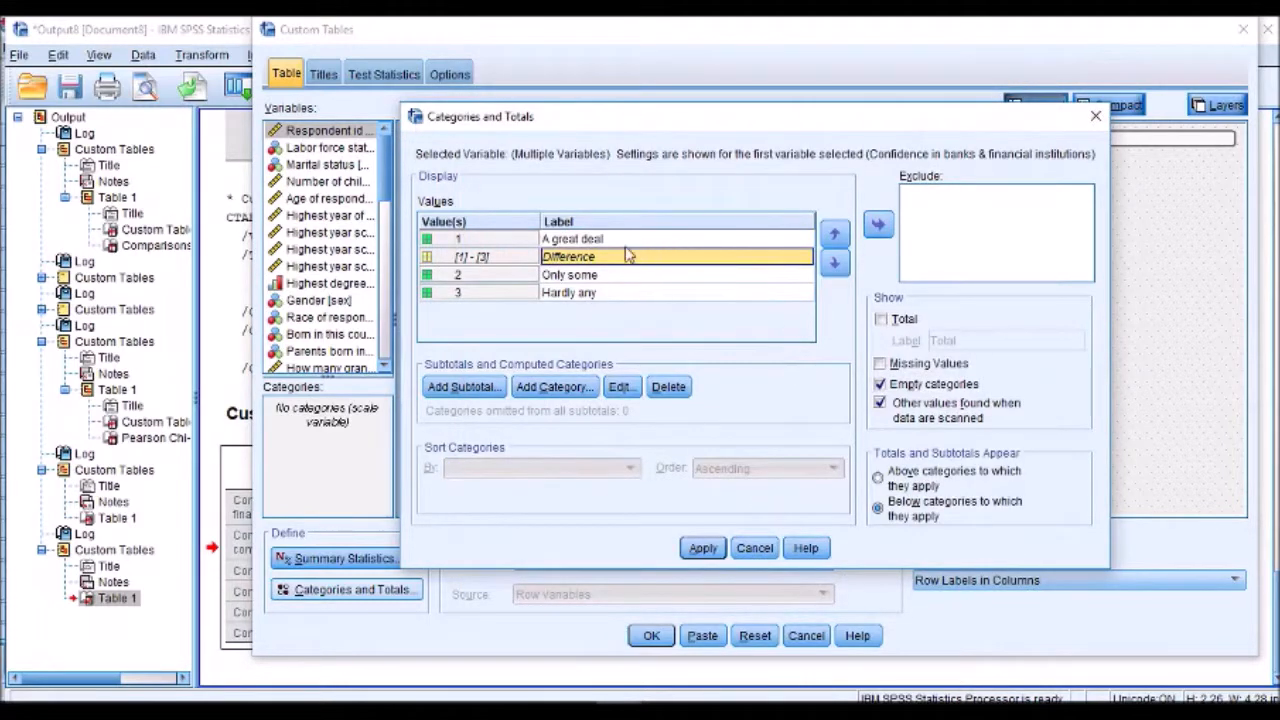
- Move the Difference category below Hardly any, exclude the Only some category, and apply the category settings
left_click(835, 263)
left_click(835, 263)
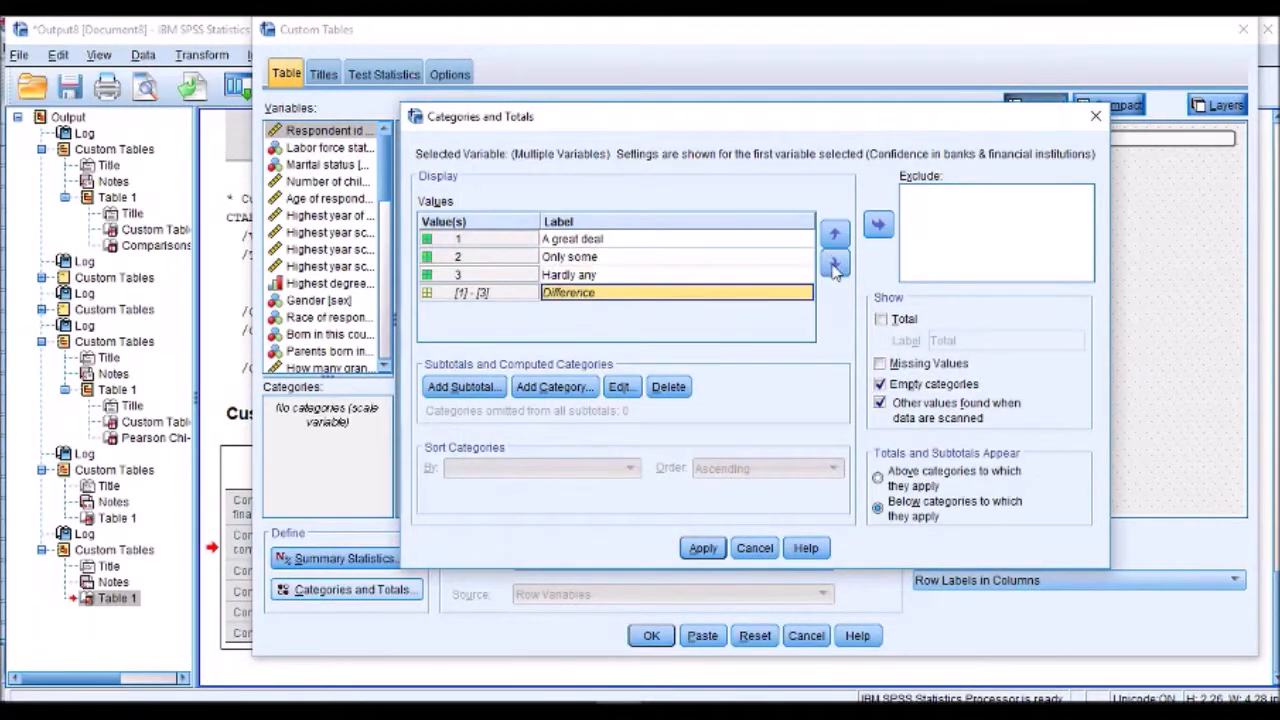
left_click(578, 258)
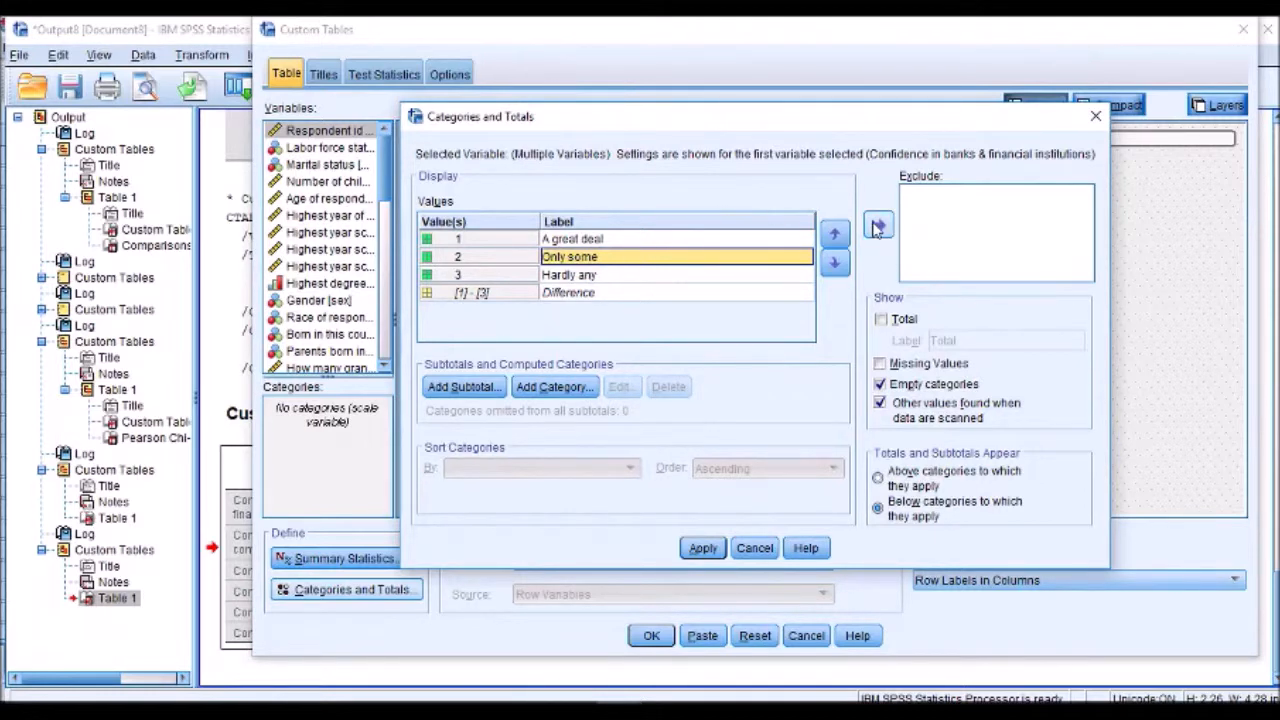
left_click(877, 228)
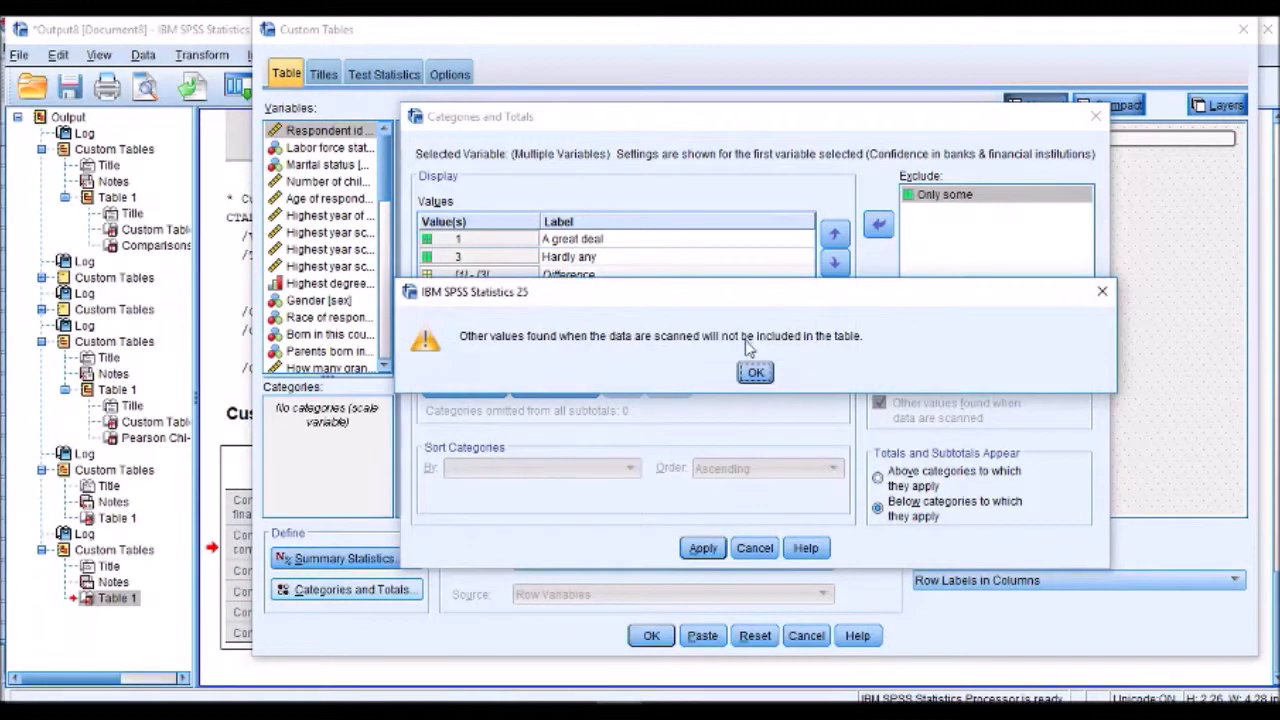
left_click(755, 373)
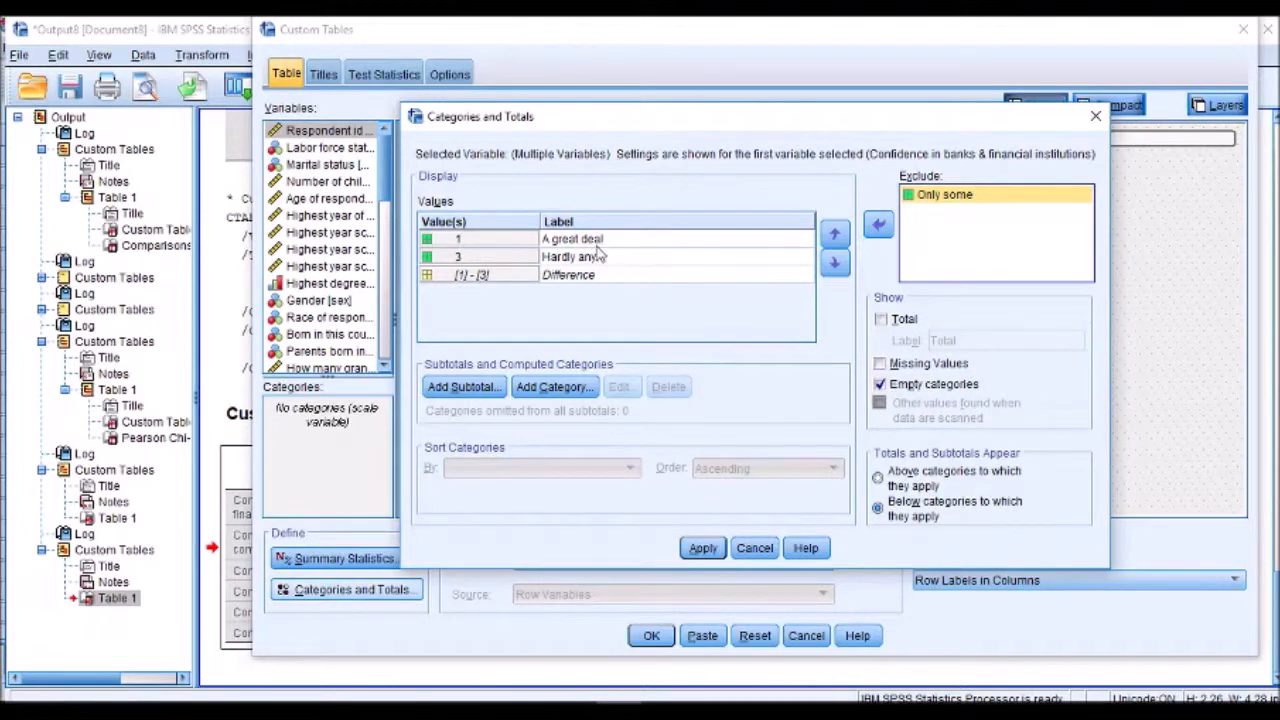
left_click(703, 548)
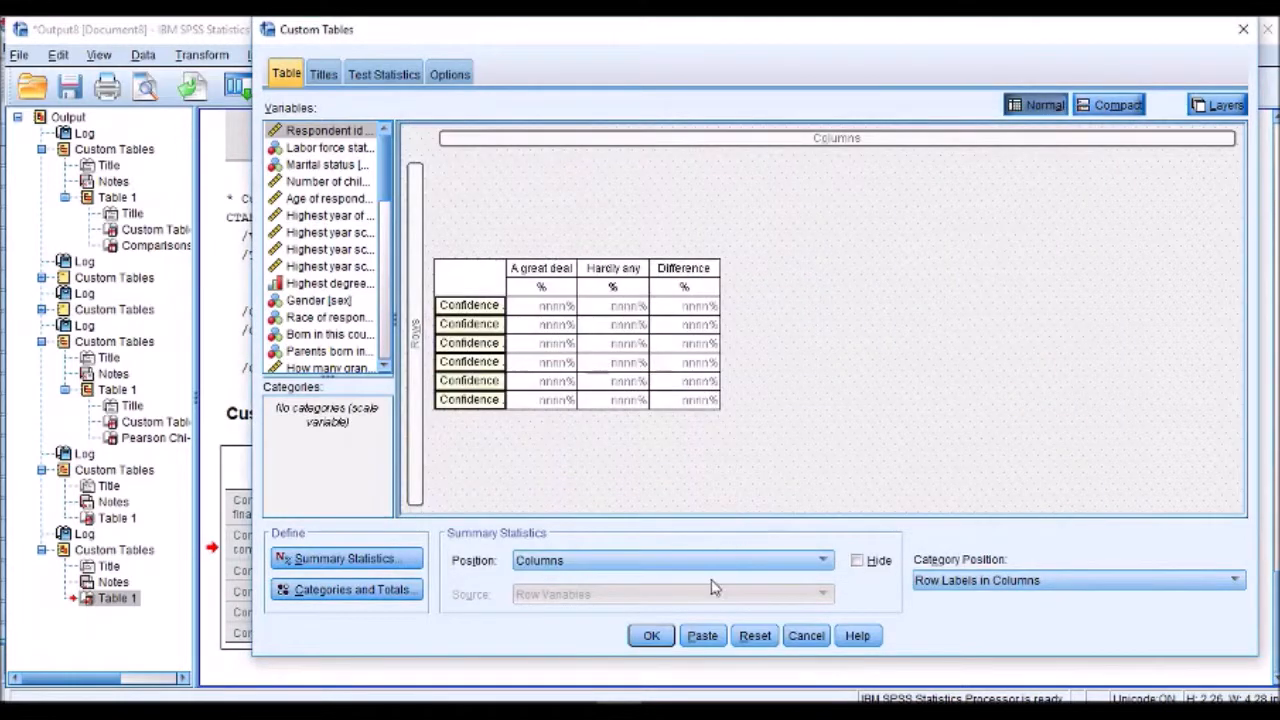
- Generate the confidence table with the Difference column and select it in the output
left_click(653, 637)
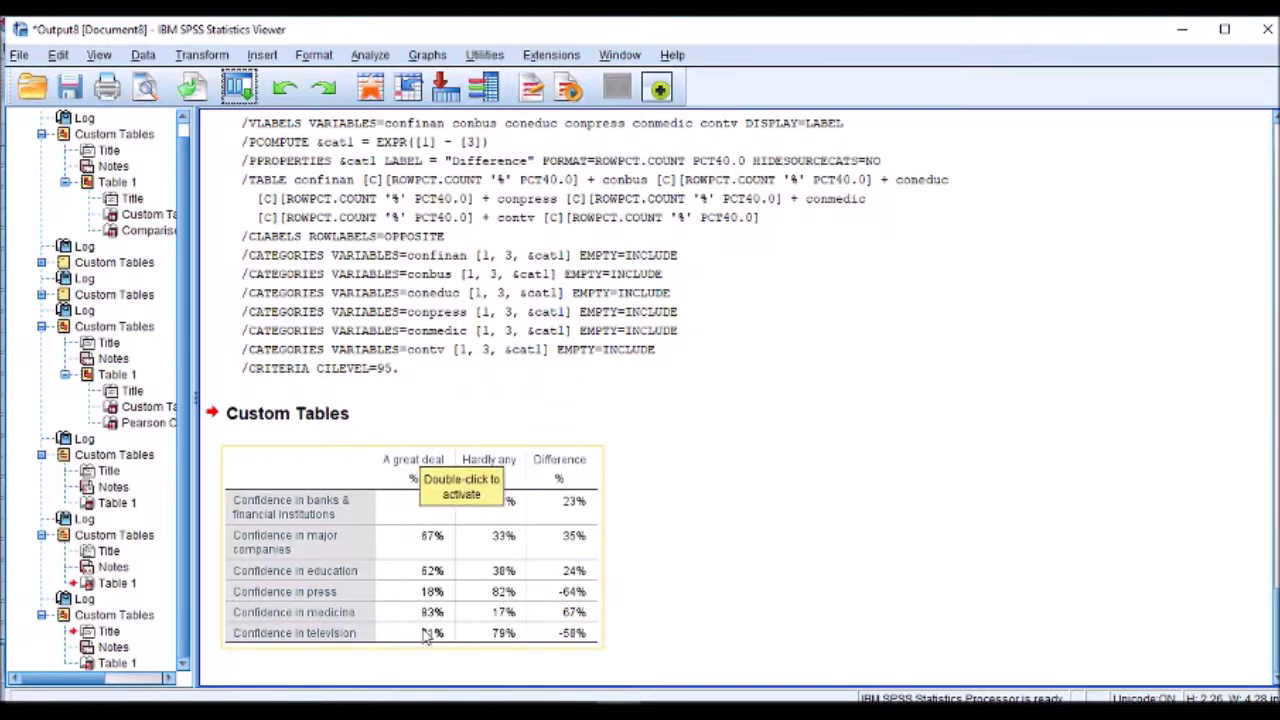
left_click(575, 598)
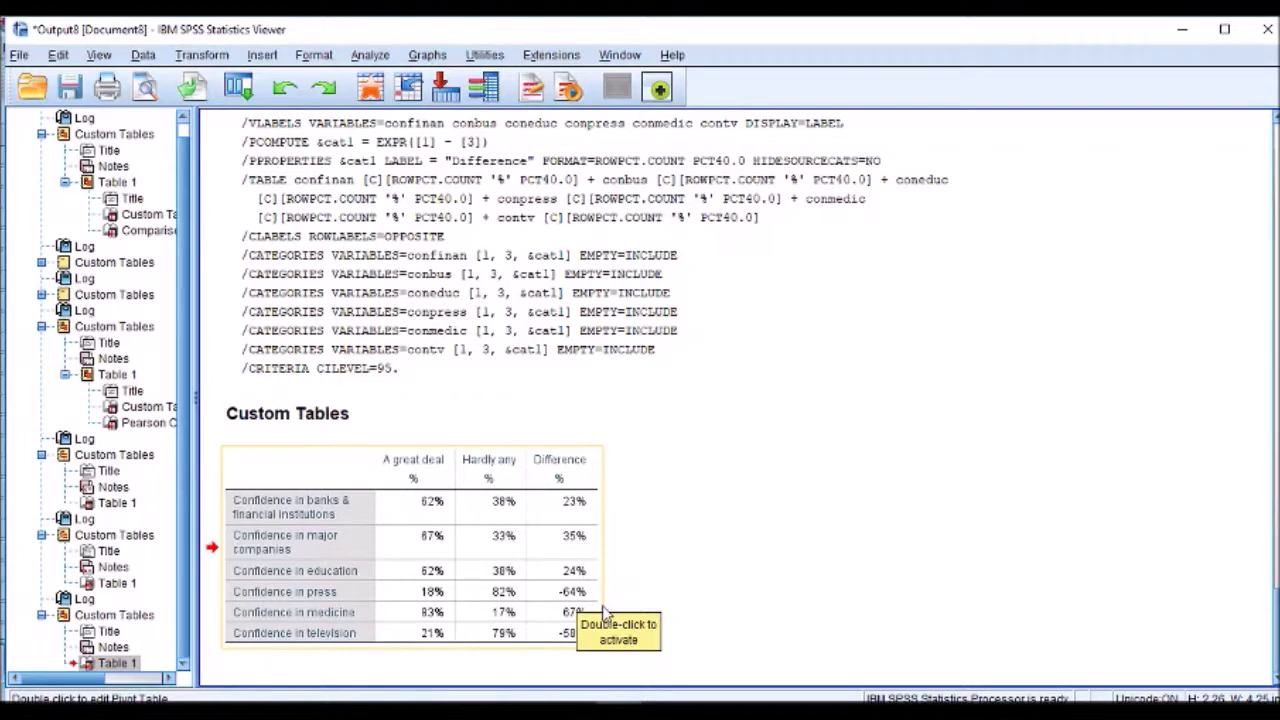
- Reopen the custom table definition and start a table style rule for Custom Table covering all data cells
left_click(240, 88)
left_click(244, 121)
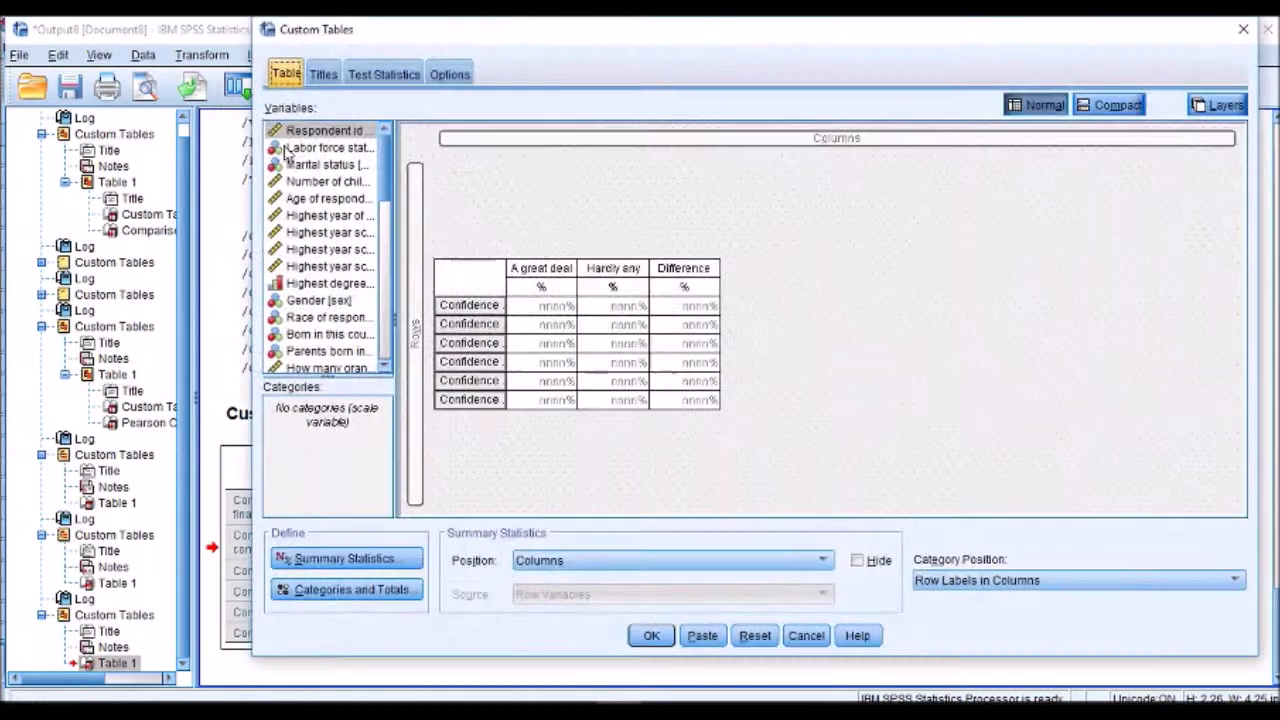
left_click(450, 80)
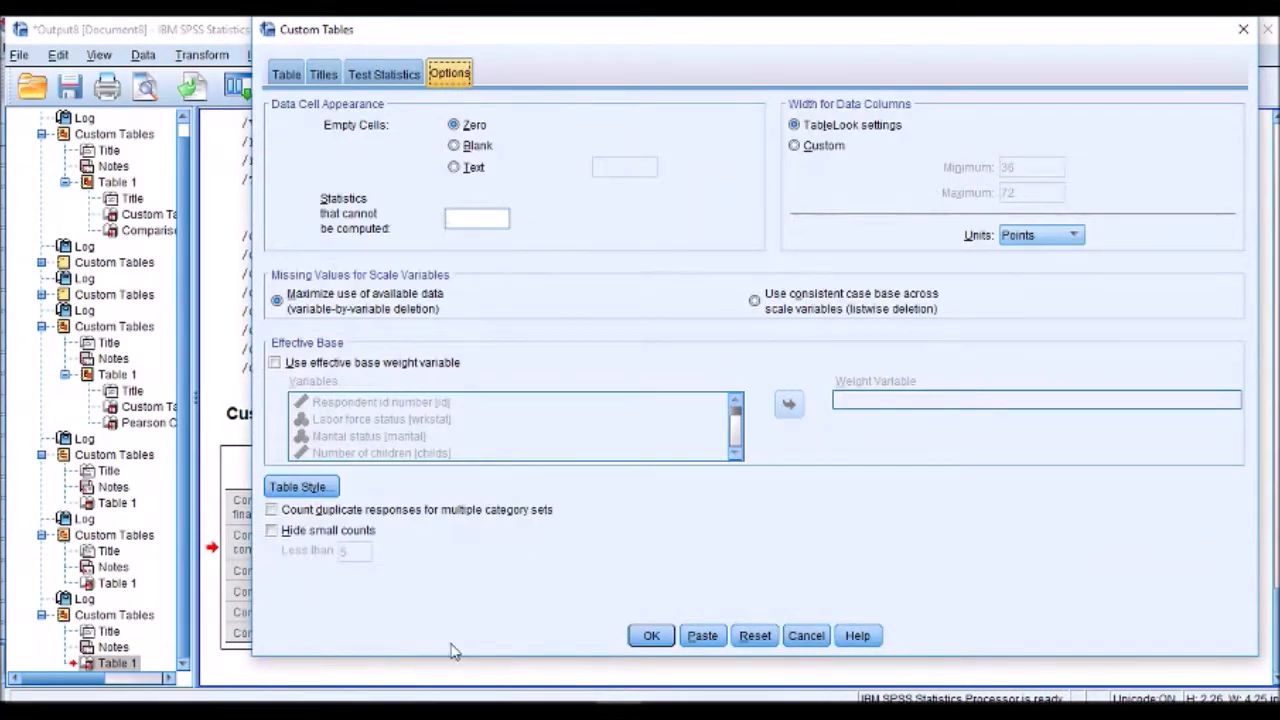
left_click(312, 489)
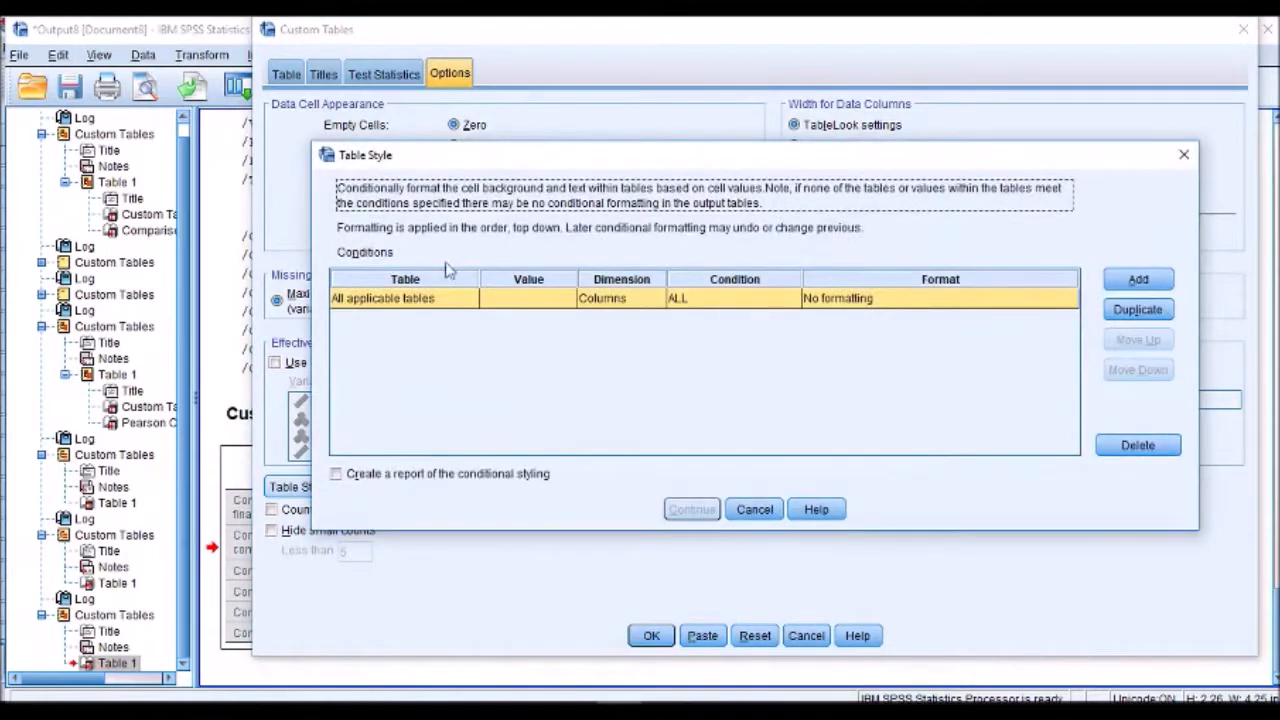
left_click(456, 300)
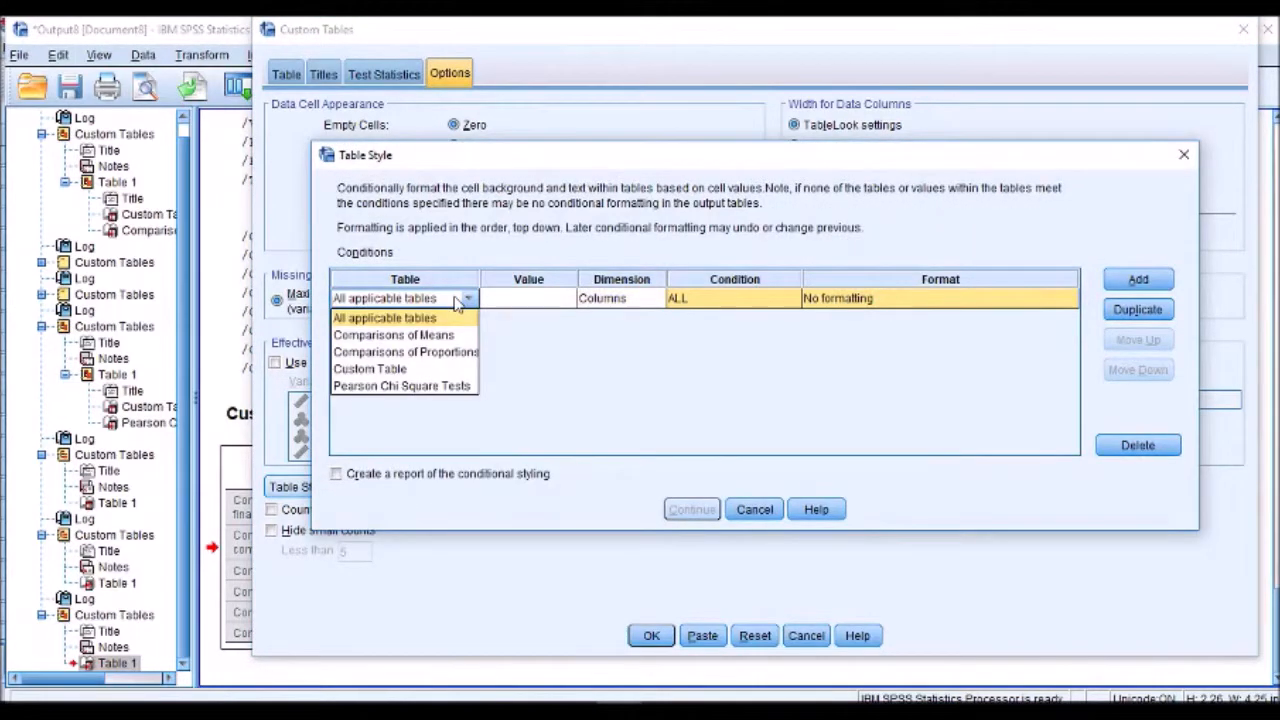
left_click(395, 369)
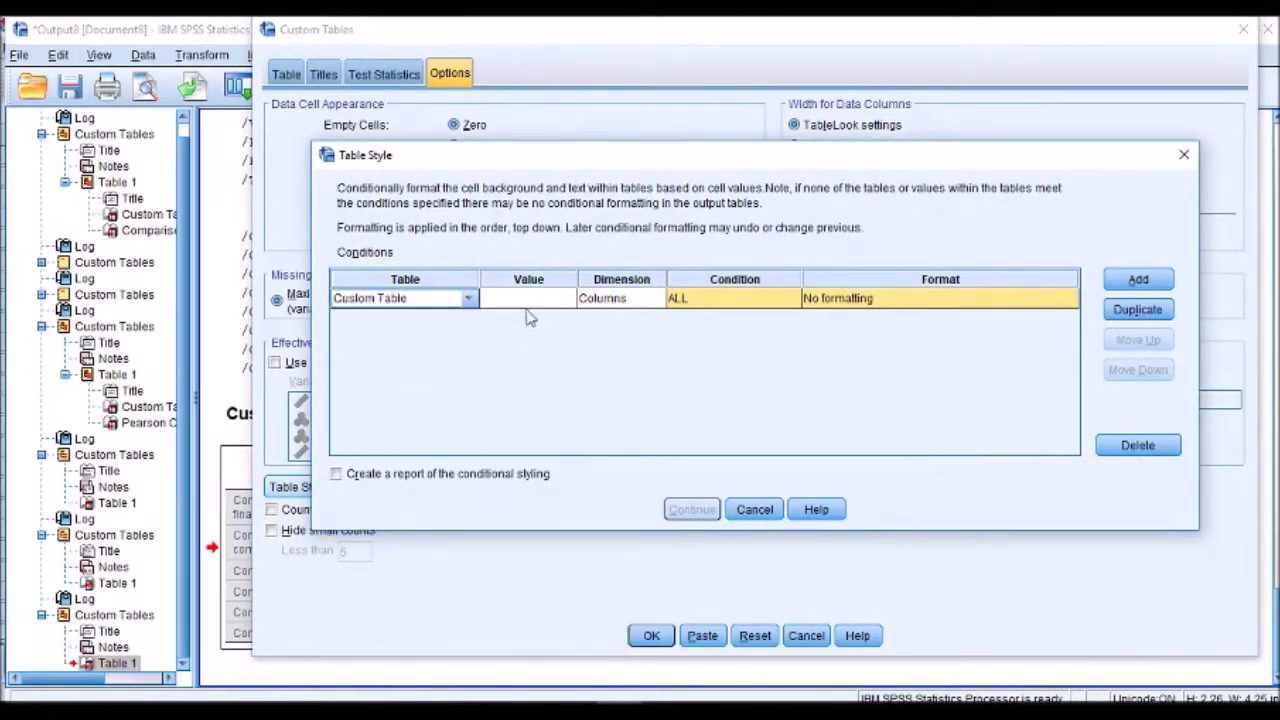
left_click(530, 298)
left_click(564, 300)
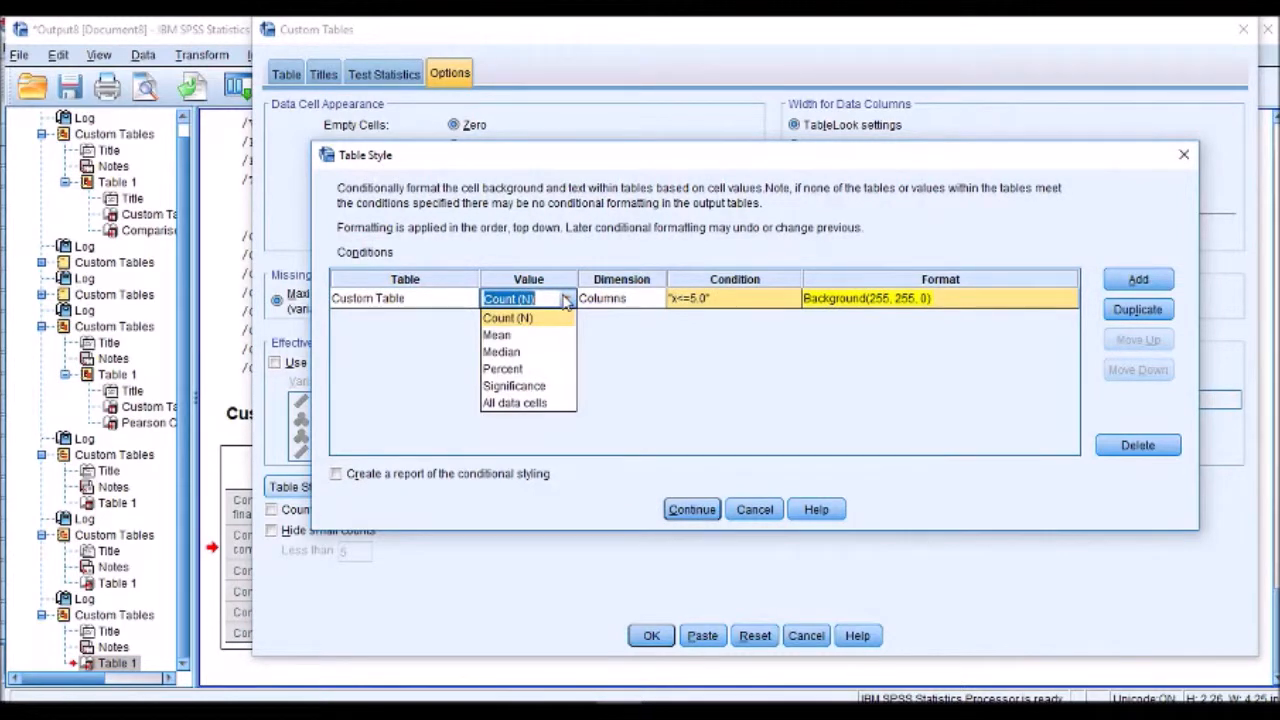
left_click(537, 403)
- Set the style rule's condition to values less than 0
left_click(703, 303)
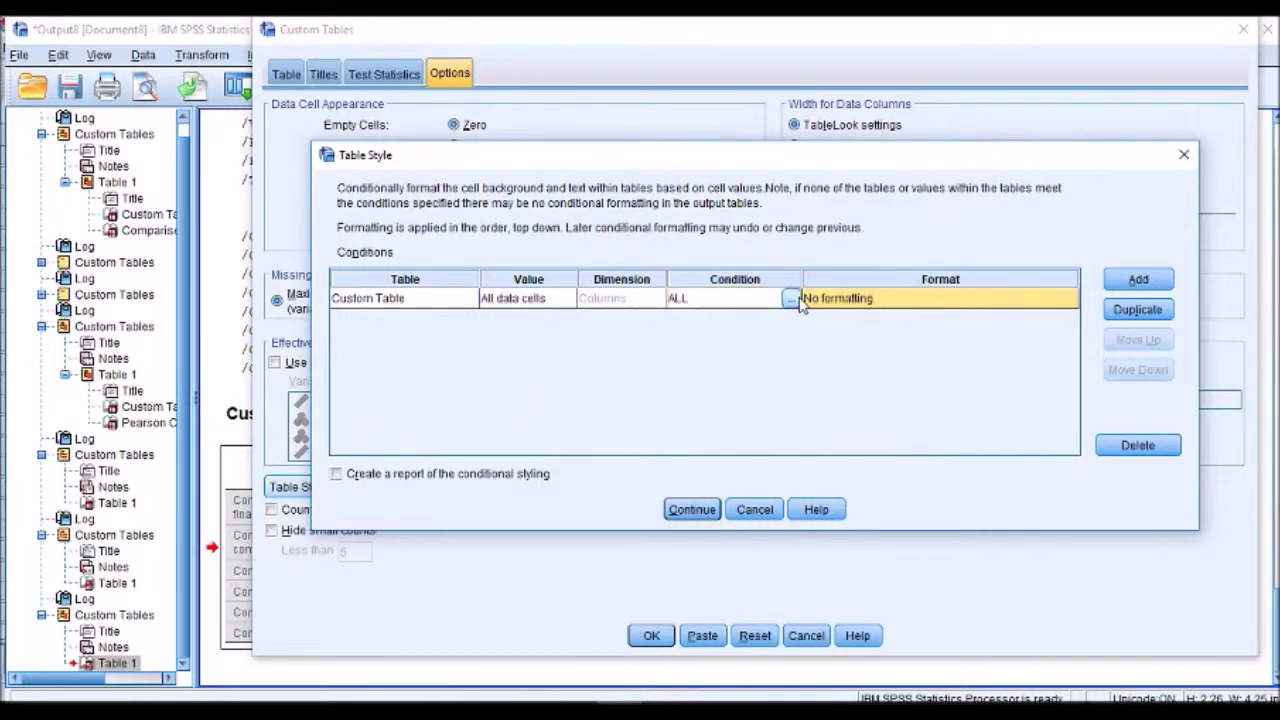
left_click(795, 301)
left_click(733, 311)
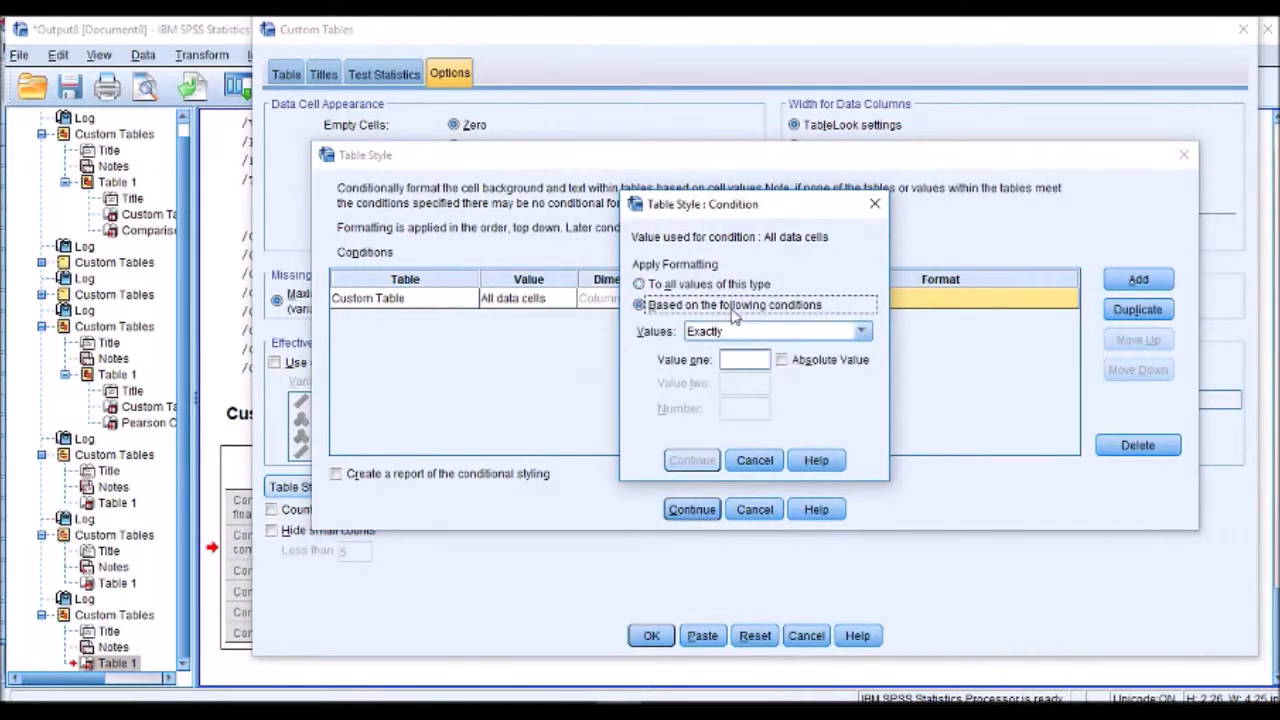
left_click(861, 331)
left_click(800, 367)
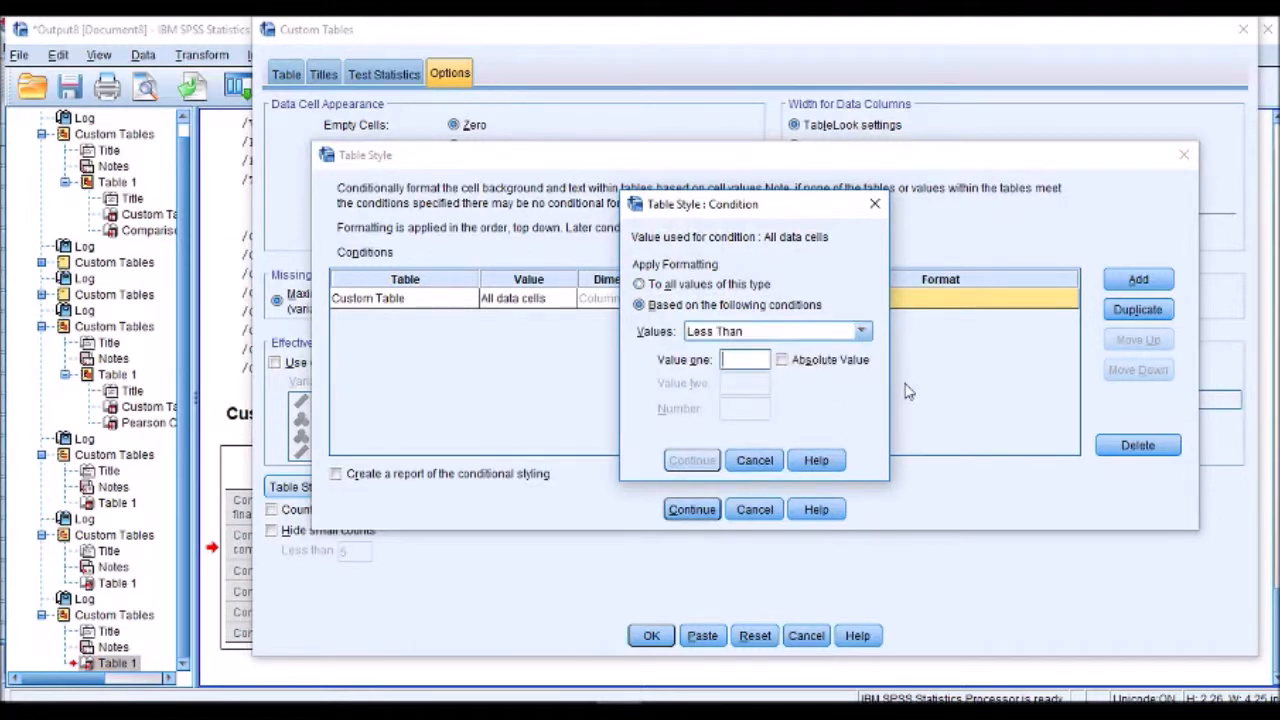
type("0")
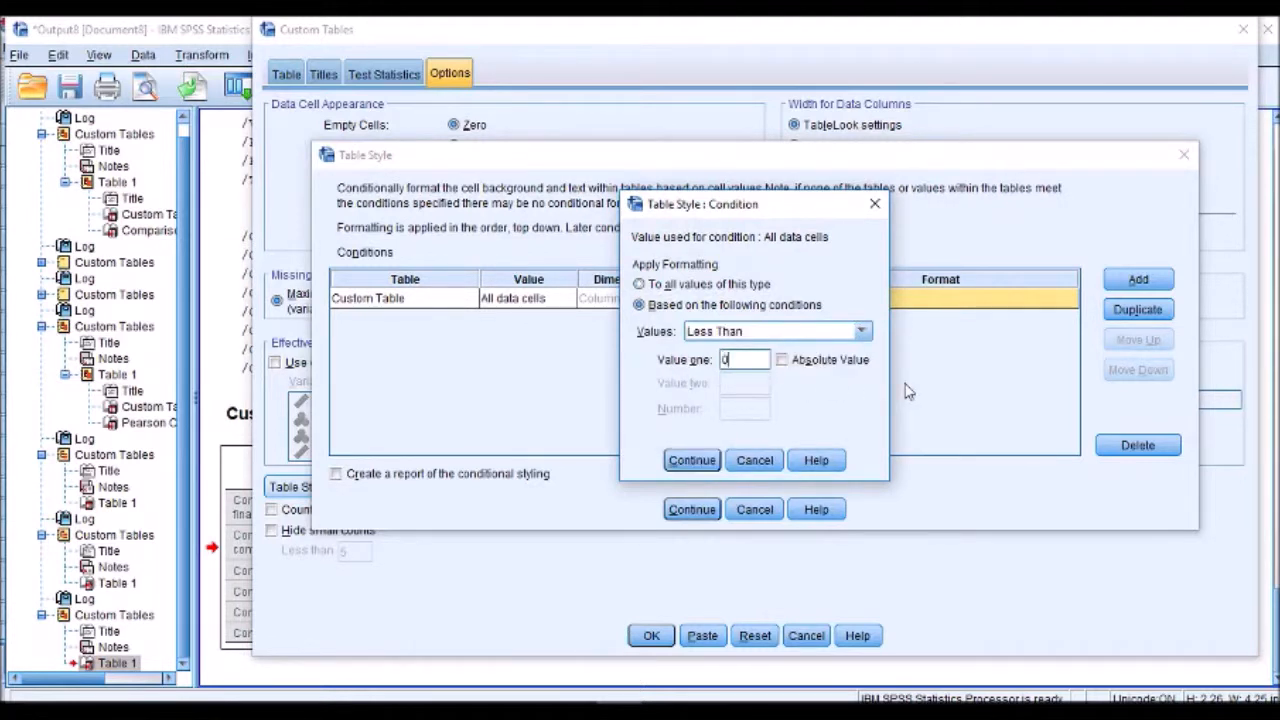
left_click(689, 460)
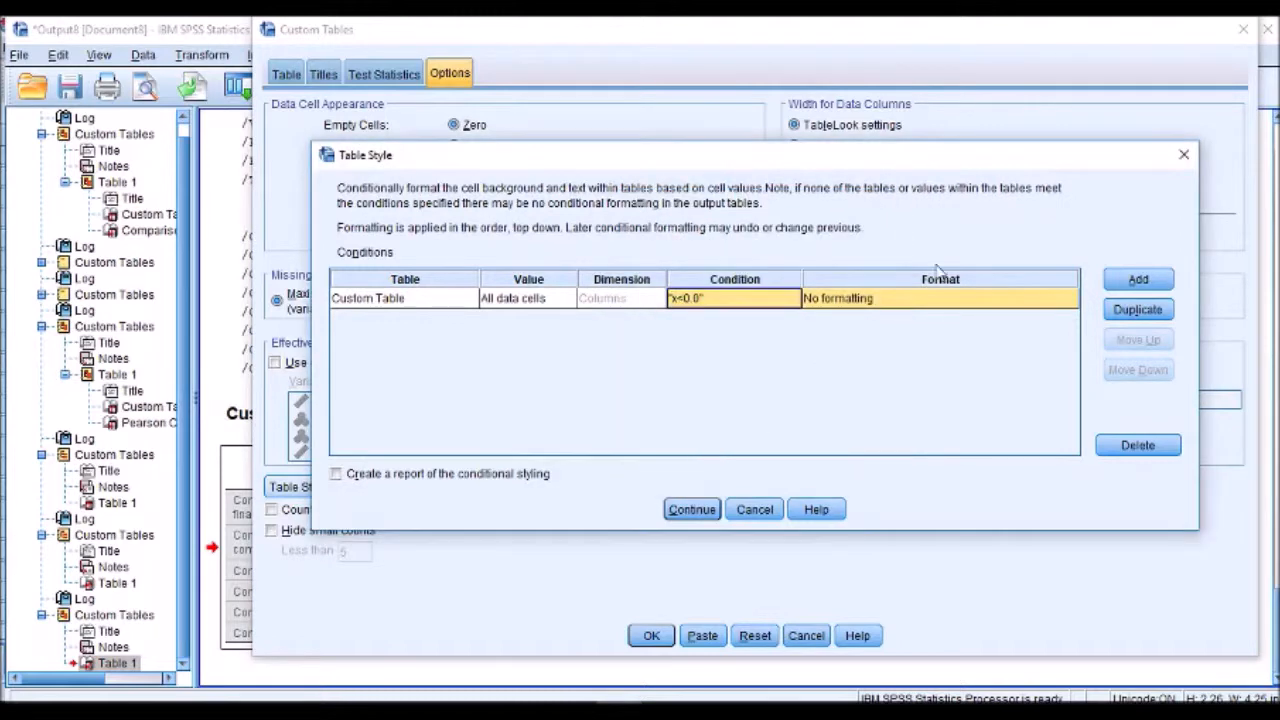
- Give cells that meet the condition new formatting with a red background
left_click(948, 305)
left_click(1068, 299)
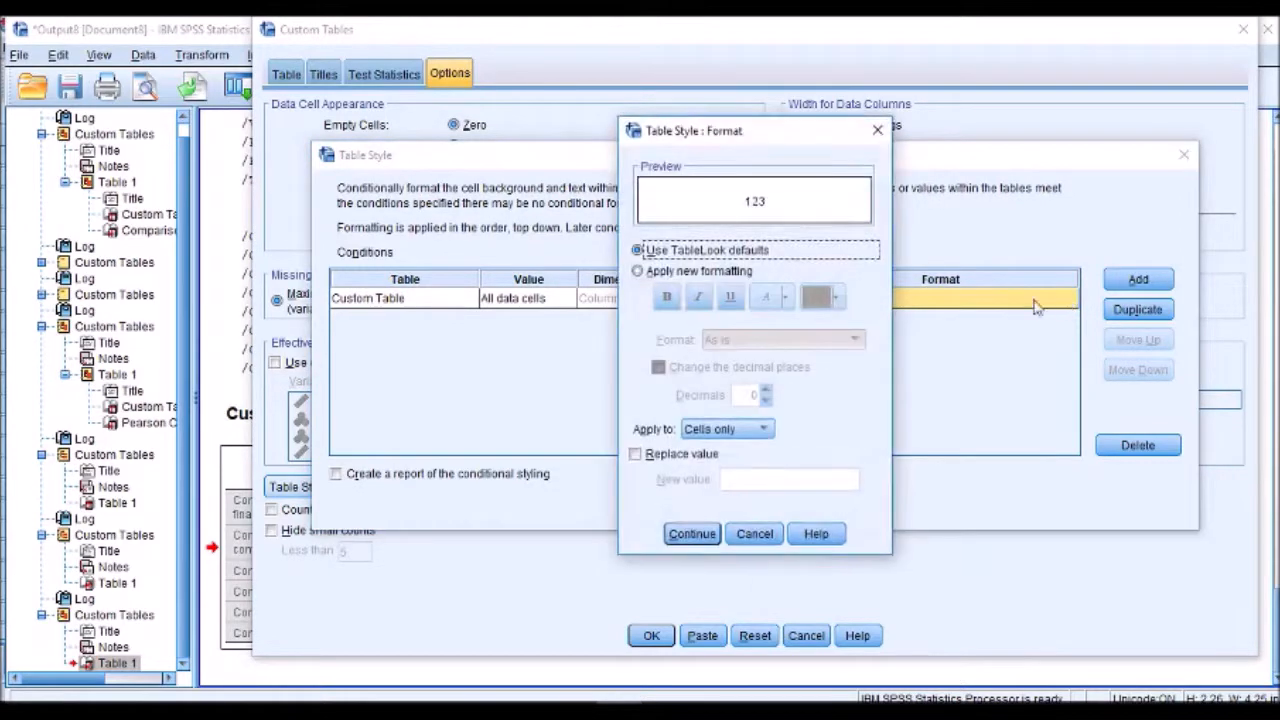
left_click(743, 271)
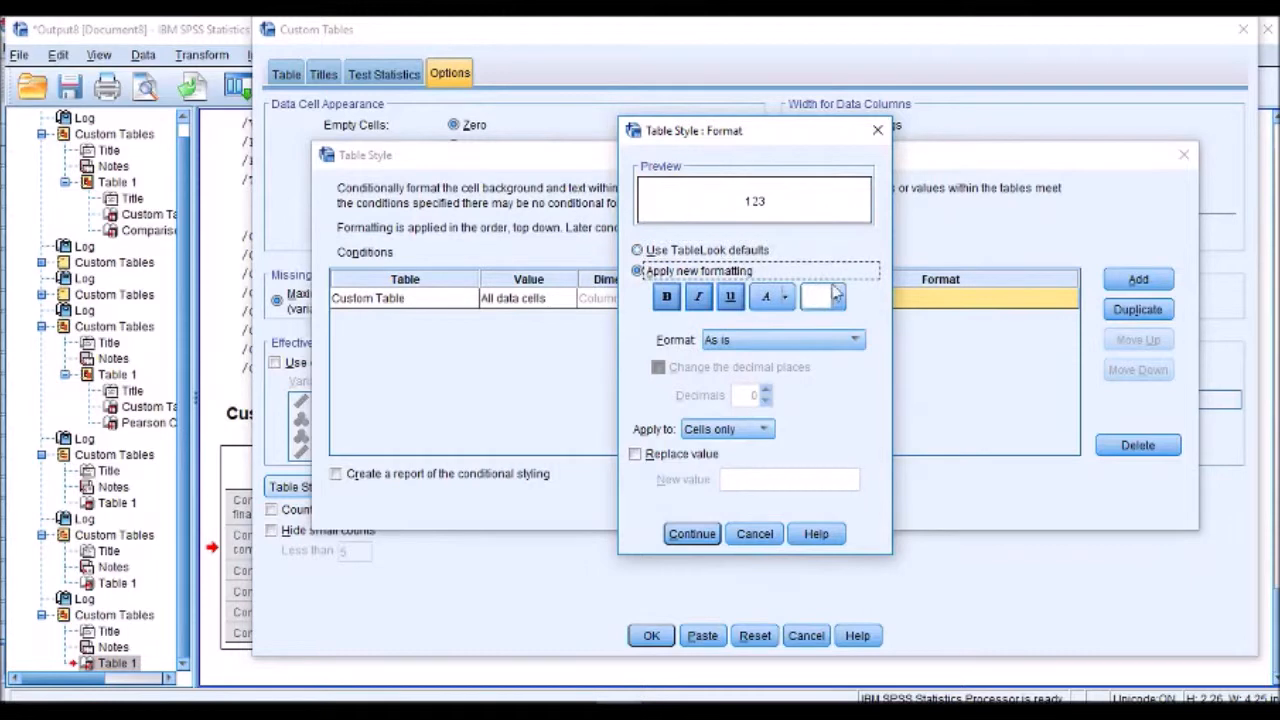
left_click(838, 297)
left_click(862, 355)
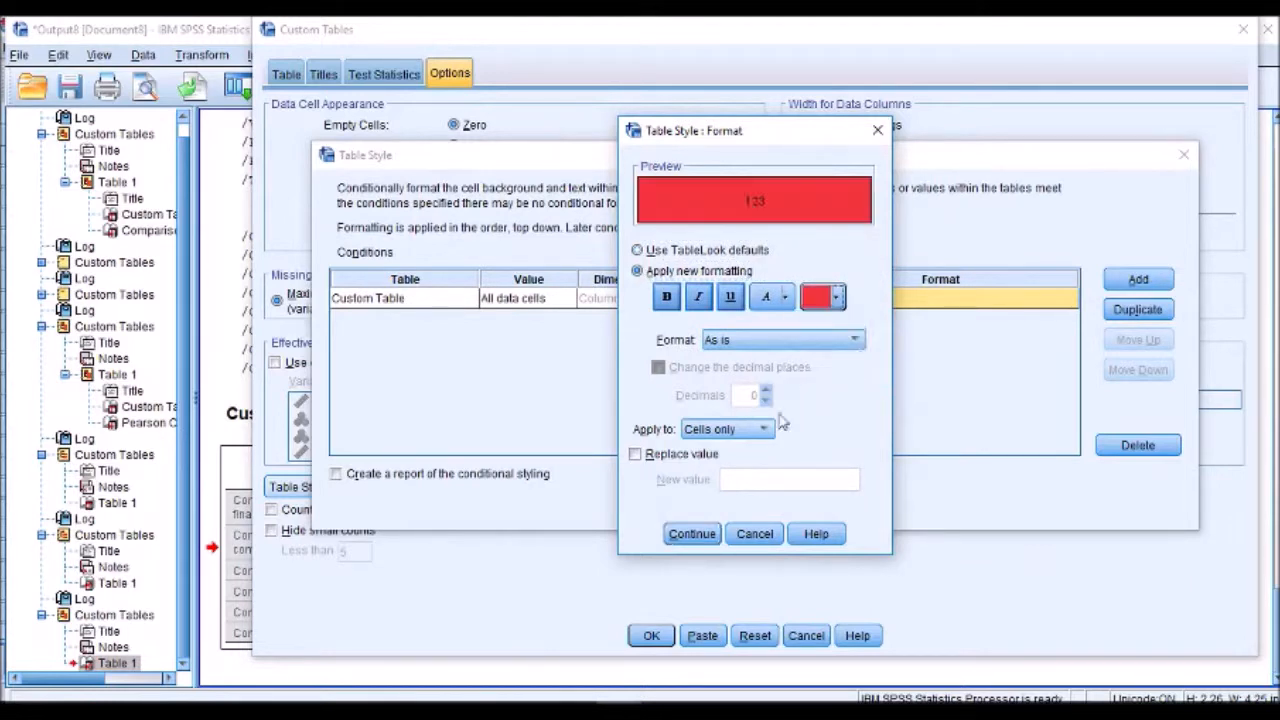
left_click(694, 537)
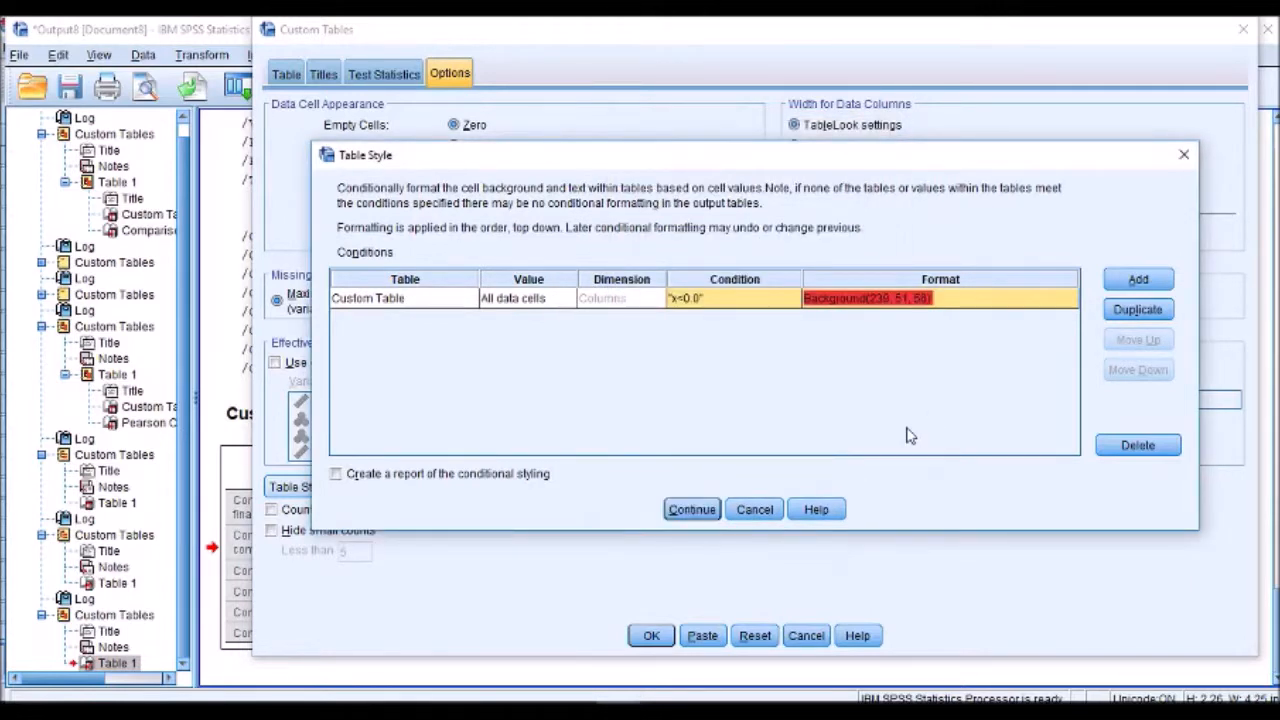
- Apply the table style and generate the confidence table with conditional formatting
left_click(703, 511)
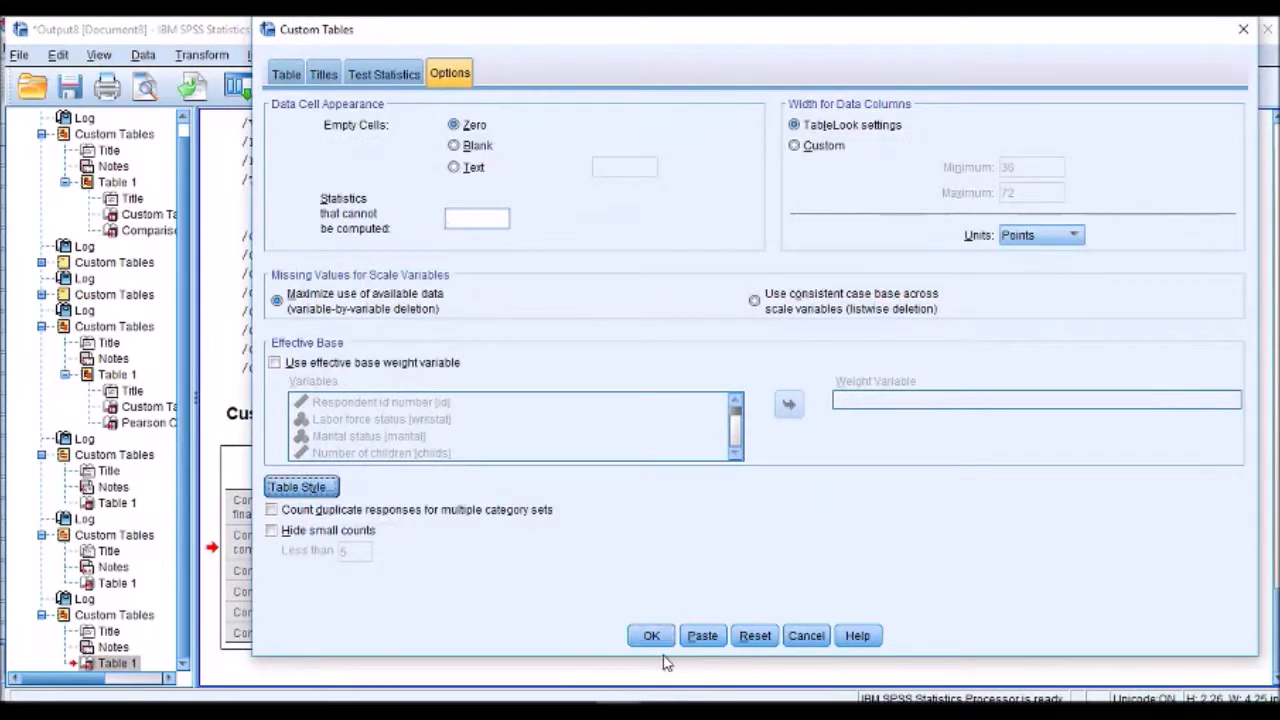
left_click(651, 636)
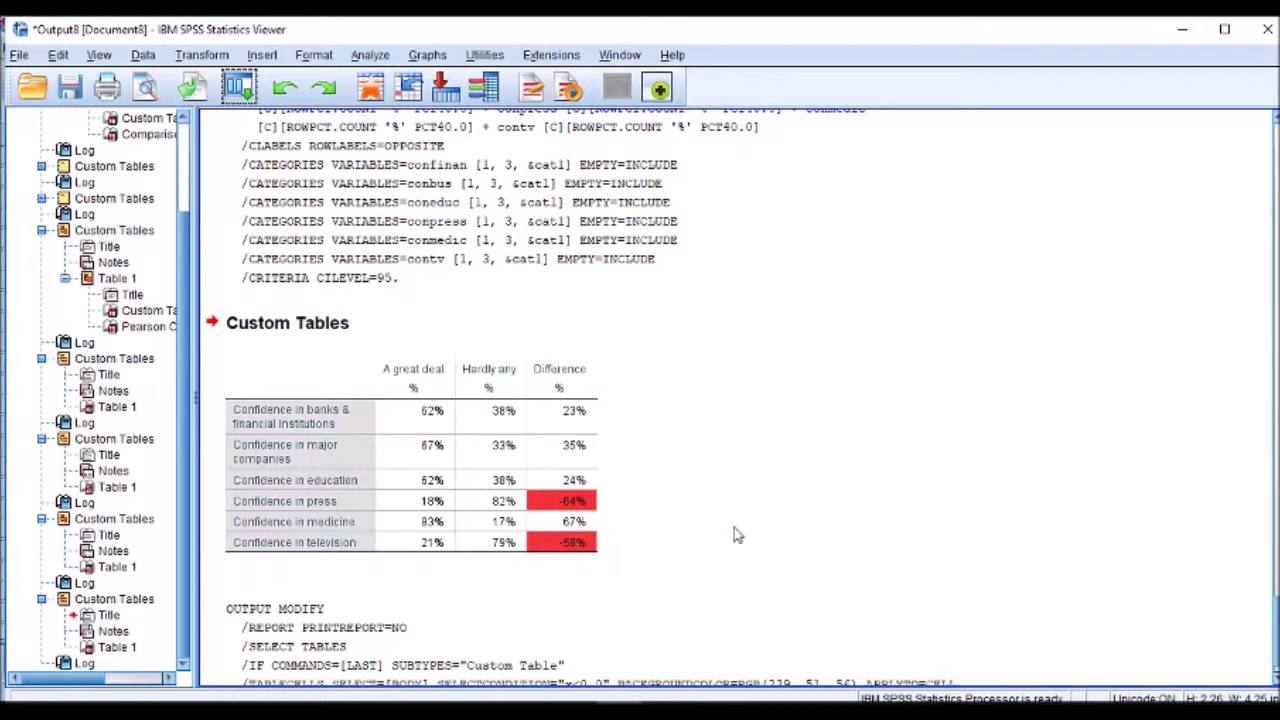
left_click(578, 518)
left_click(700, 597)
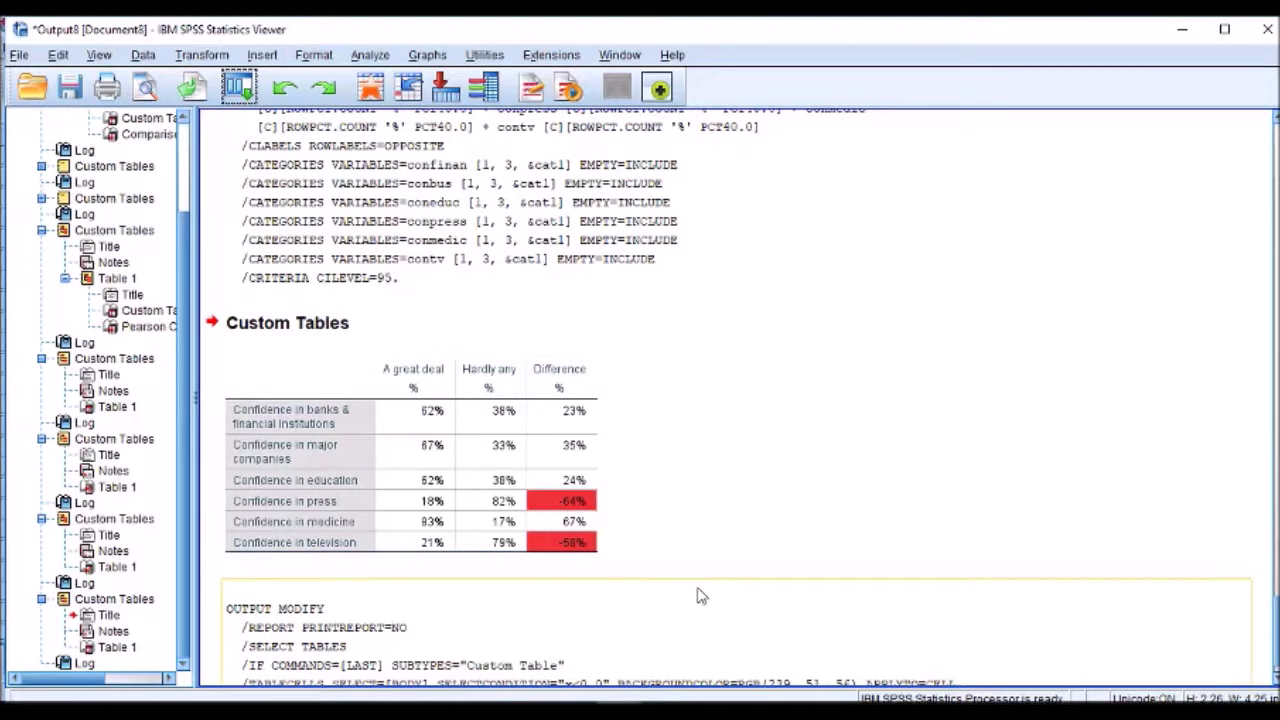
left_click(648, 356)
- Add Gender as a layer variable to the custom table definition and generate the layered table
left_click(236, 90)
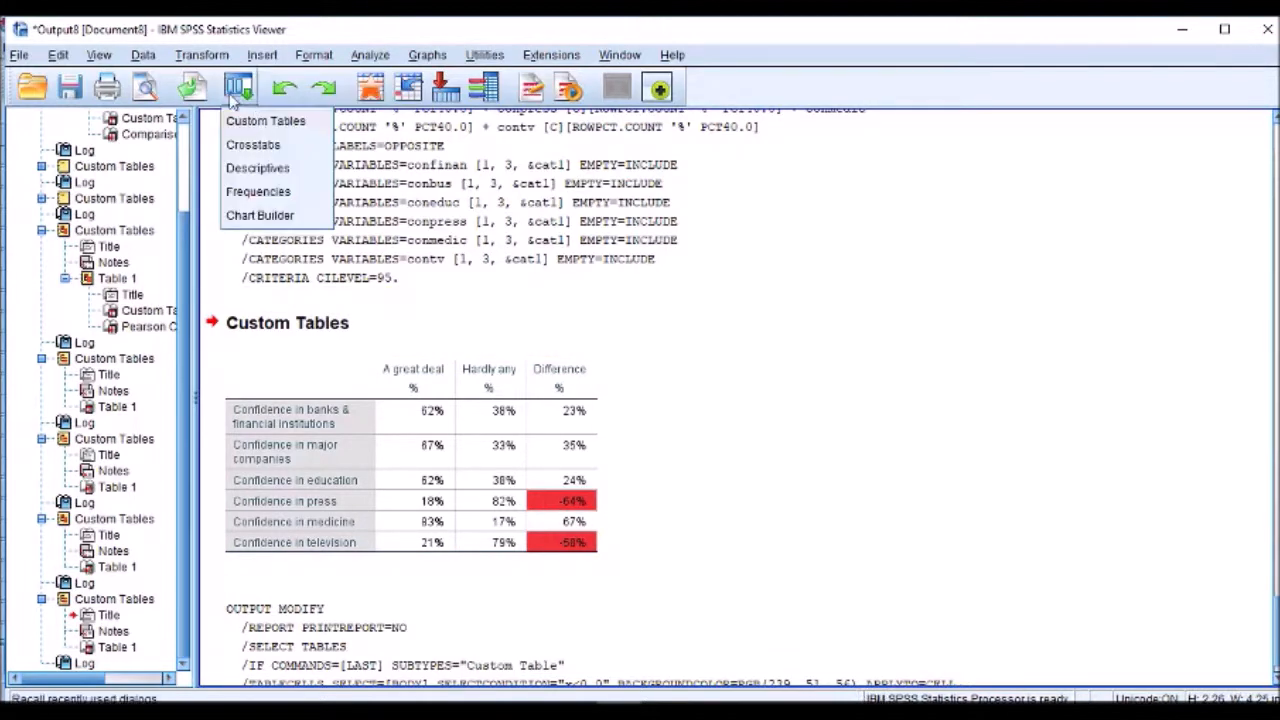
left_click(262, 121)
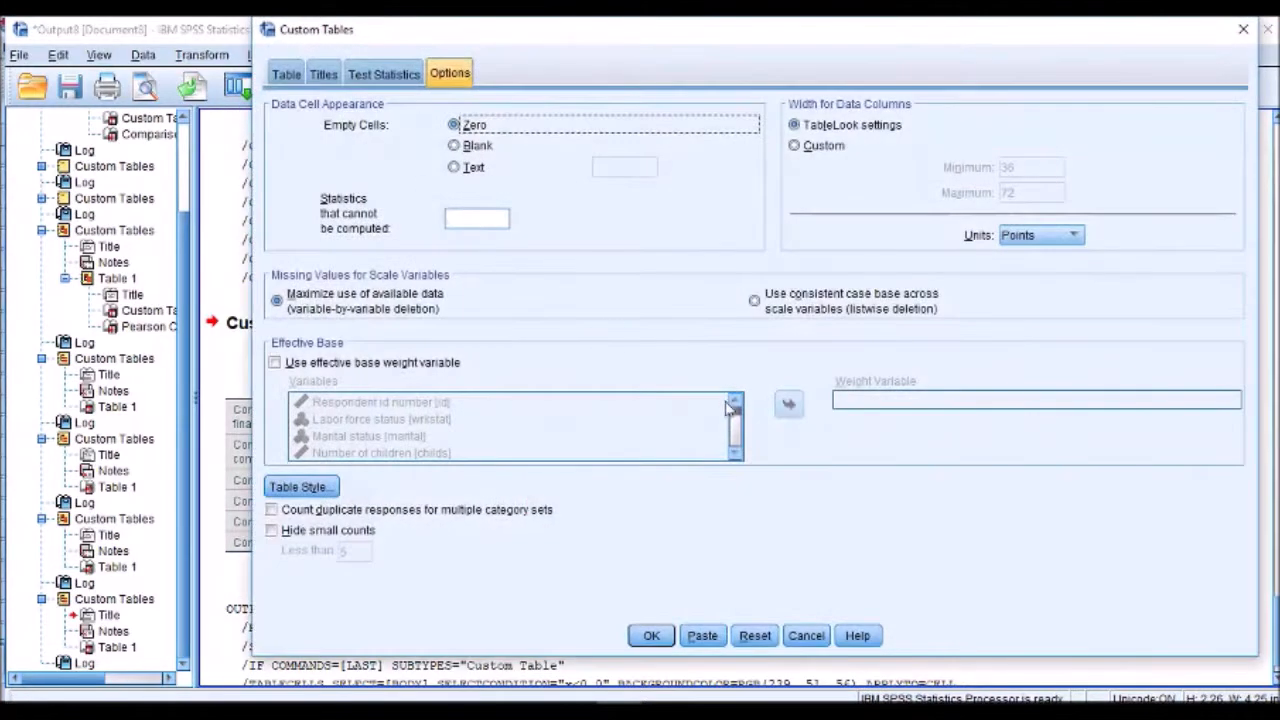
left_click(300, 80)
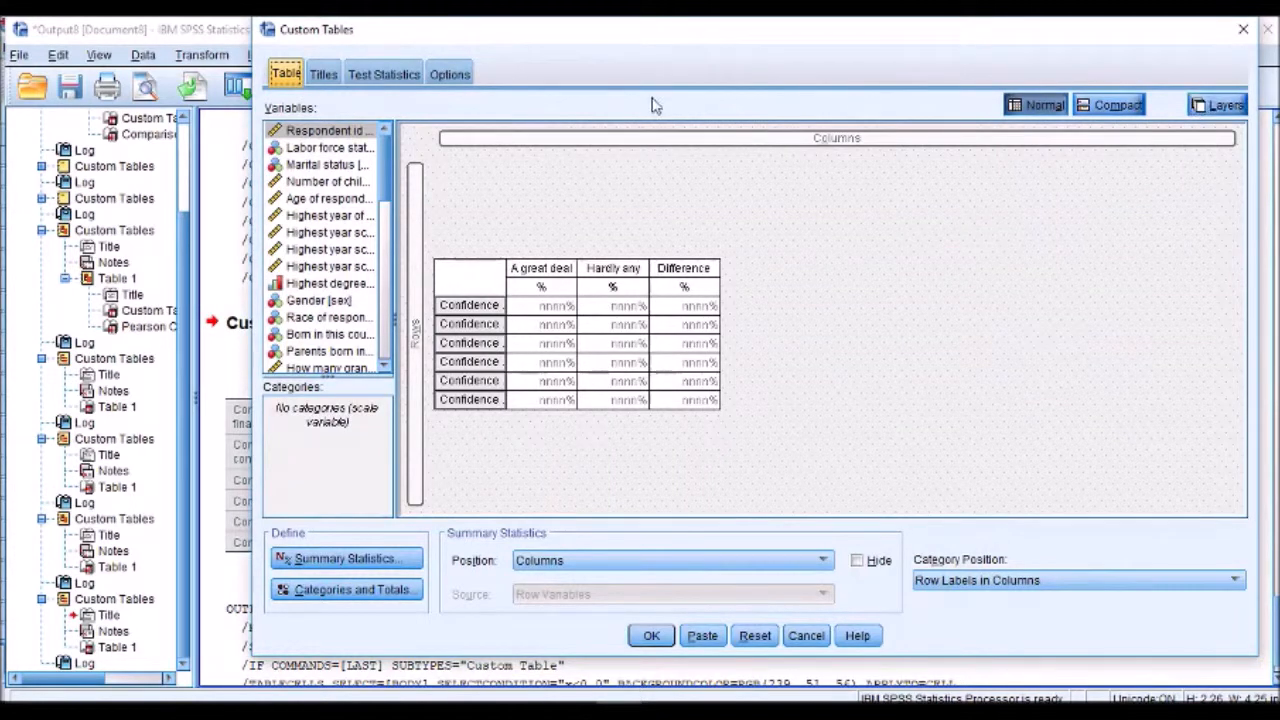
left_click_drag(394, 168, 482, 175)
mouse_move(316, 301)
left_mouse_down()
mouse_move(648, 283)
mouse_move(302, 298)
left_mouse_up()
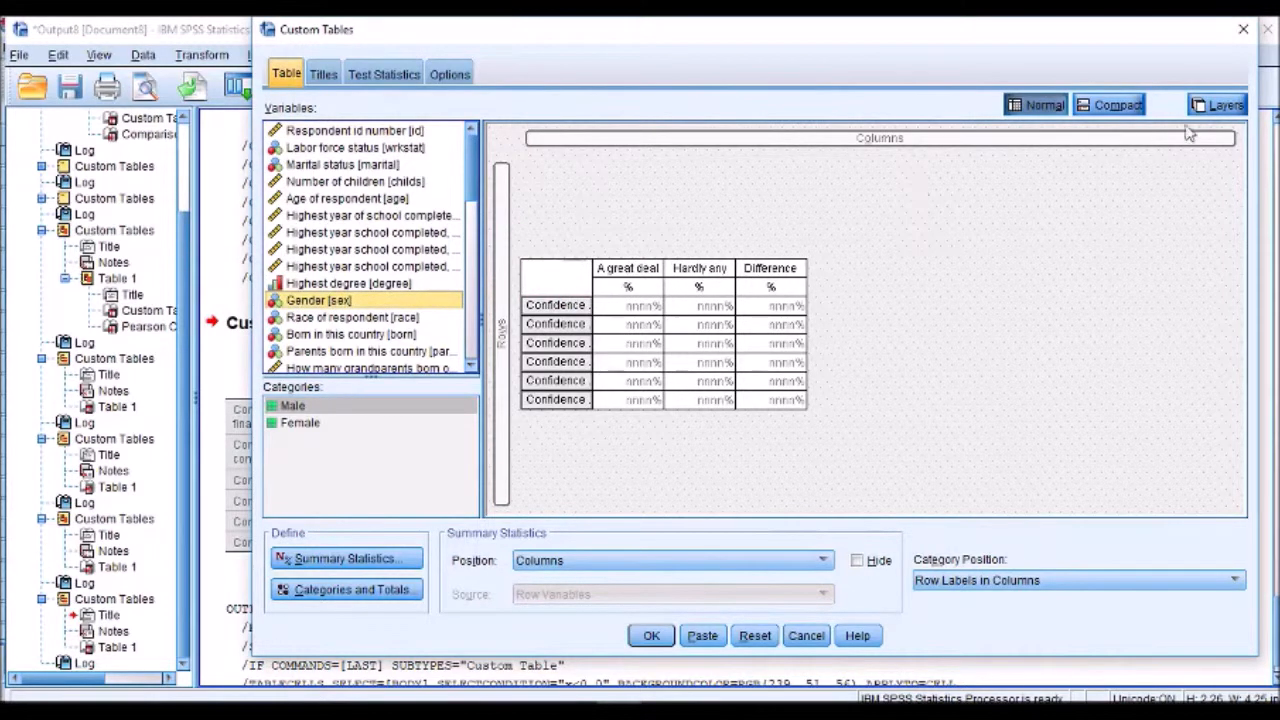
left_click(1205, 115)
left_click_drag(308, 305, 1157, 213)
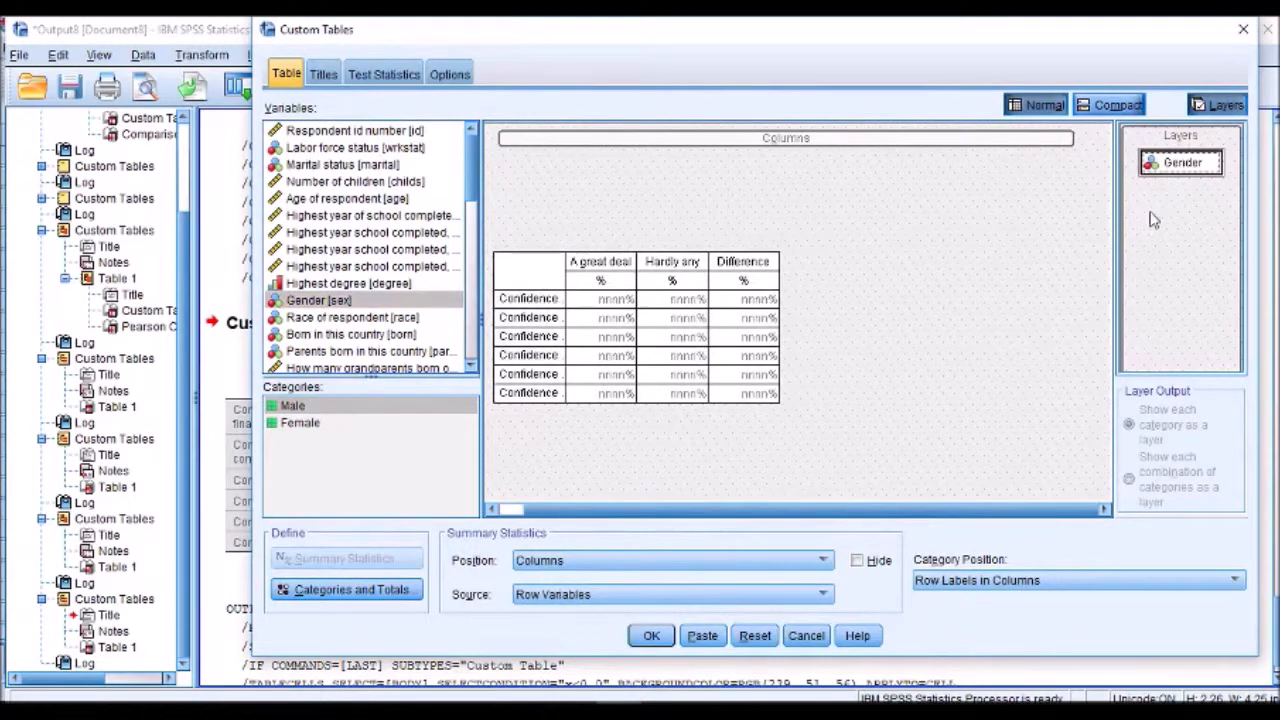
left_click(650, 636)
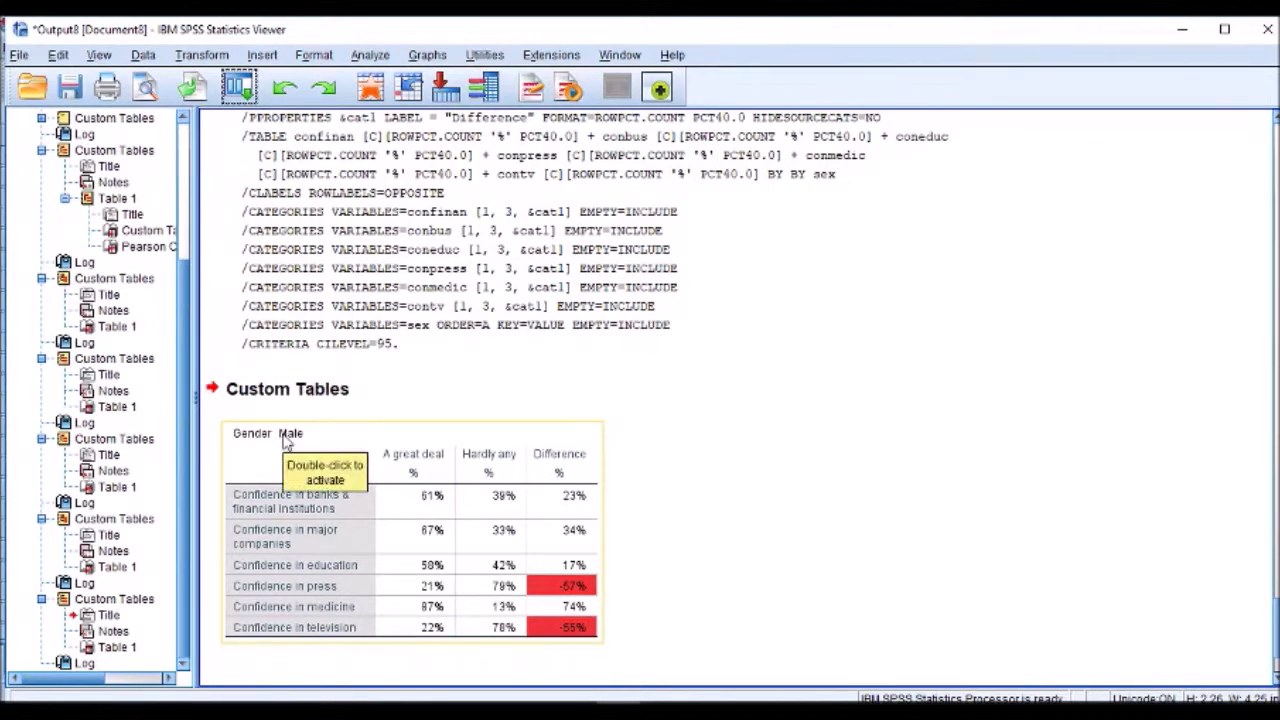
- Activate the layered table for editing, switch its Gender layer between Female and Male, and leave it on Female
double_click(285, 443)
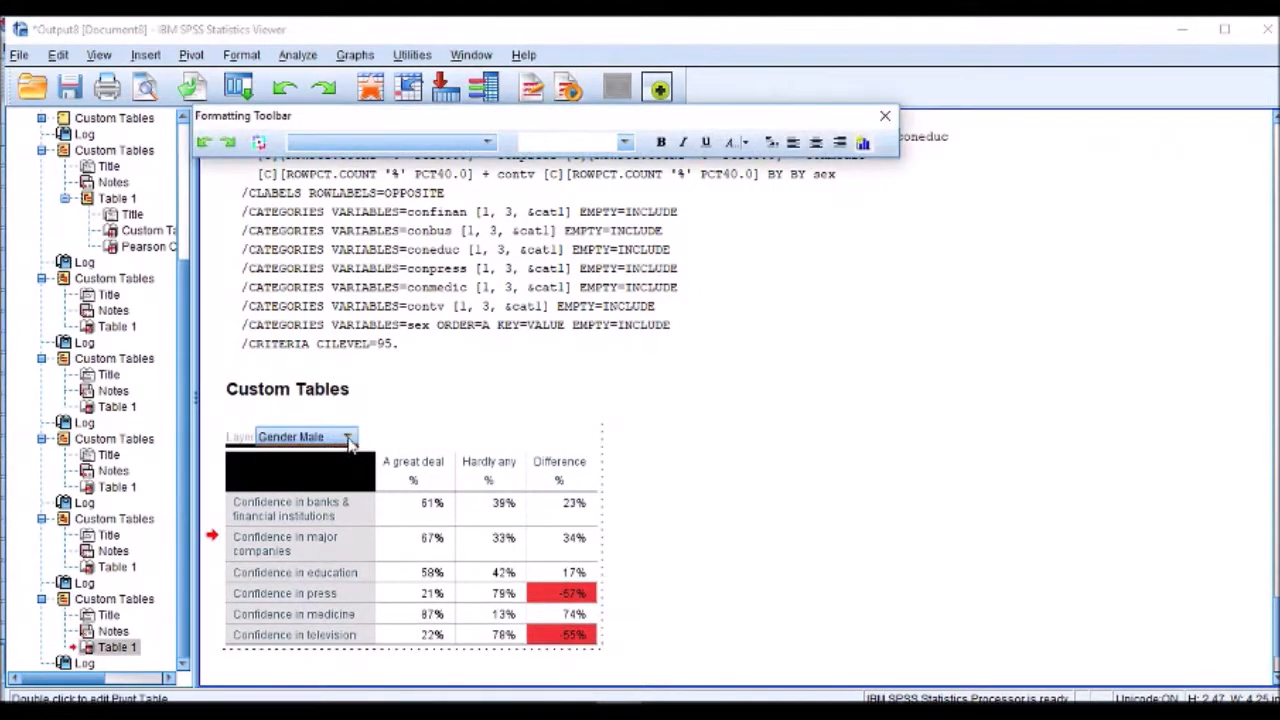
left_click(348, 439)
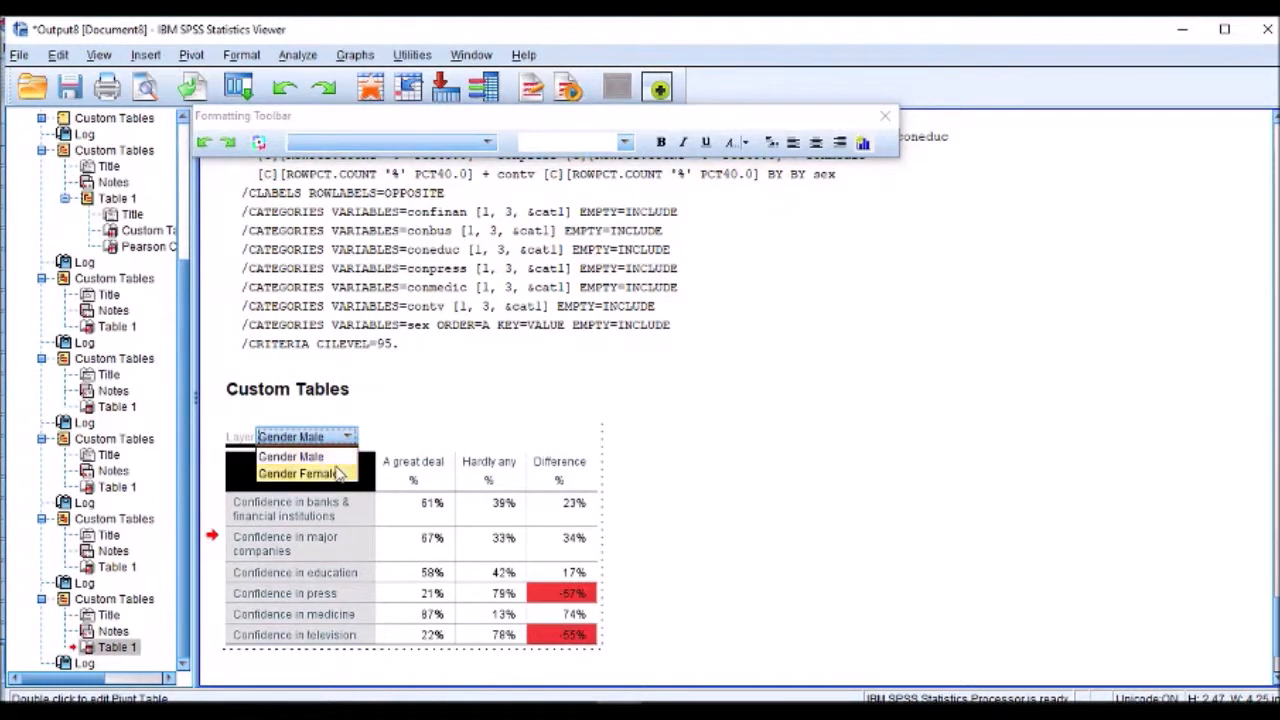
left_click(338, 474)
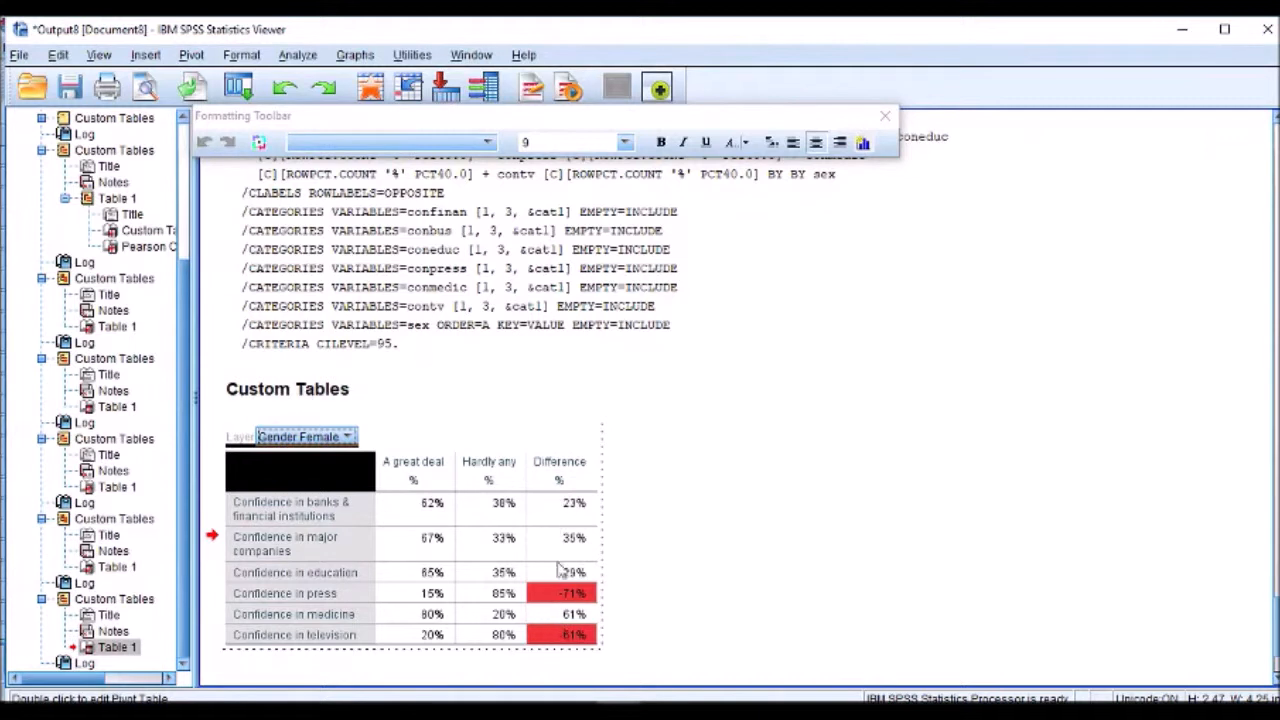
left_click(349, 438)
left_click(347, 458)
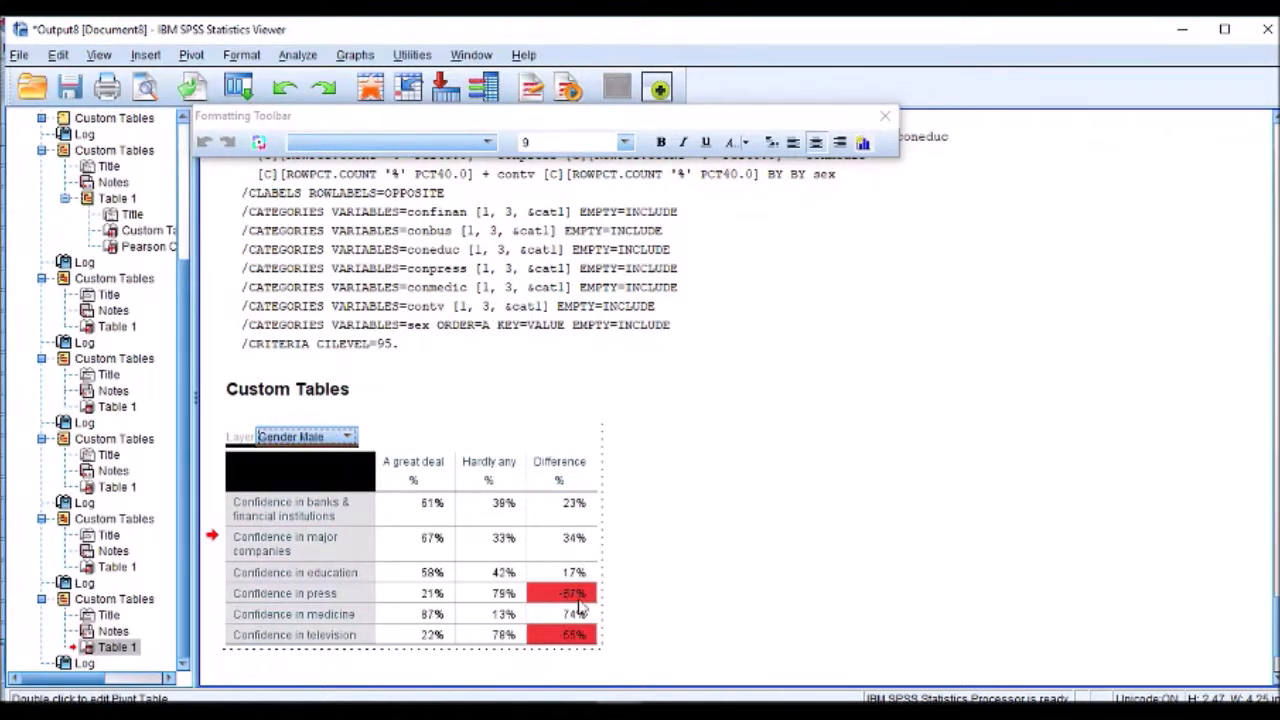
left_click(328, 442)
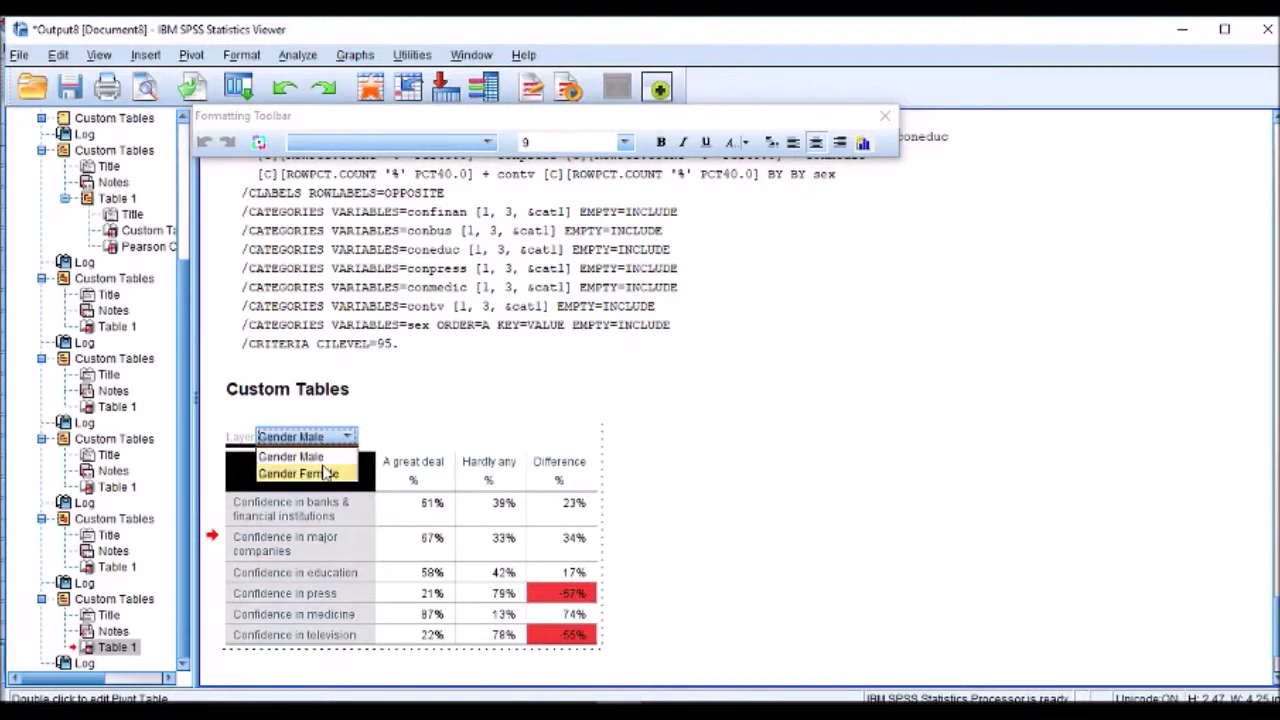
left_click(326, 476)
left_click(727, 543)
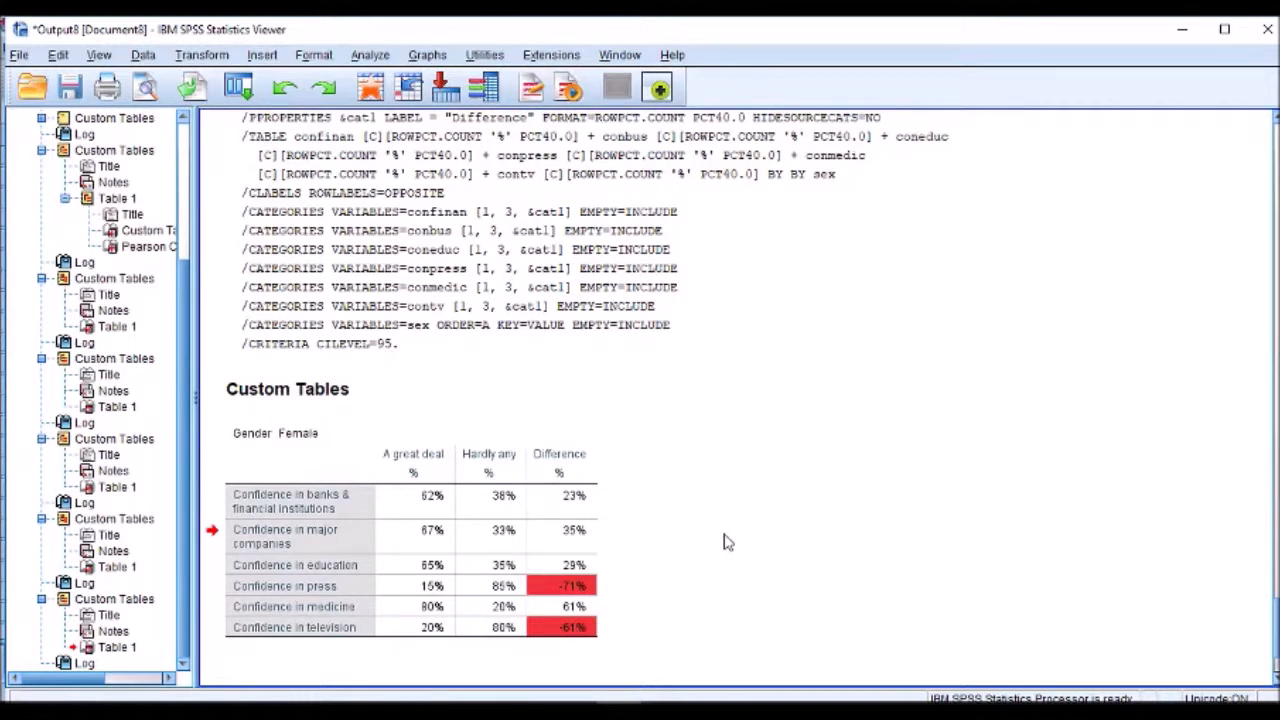
- Select the three latest confidence tables one after another in the output outline and collapse the block of the unhighlighted Difference table
left_click(535, 505)
left_click(673, 558)
left_click(560, 508)
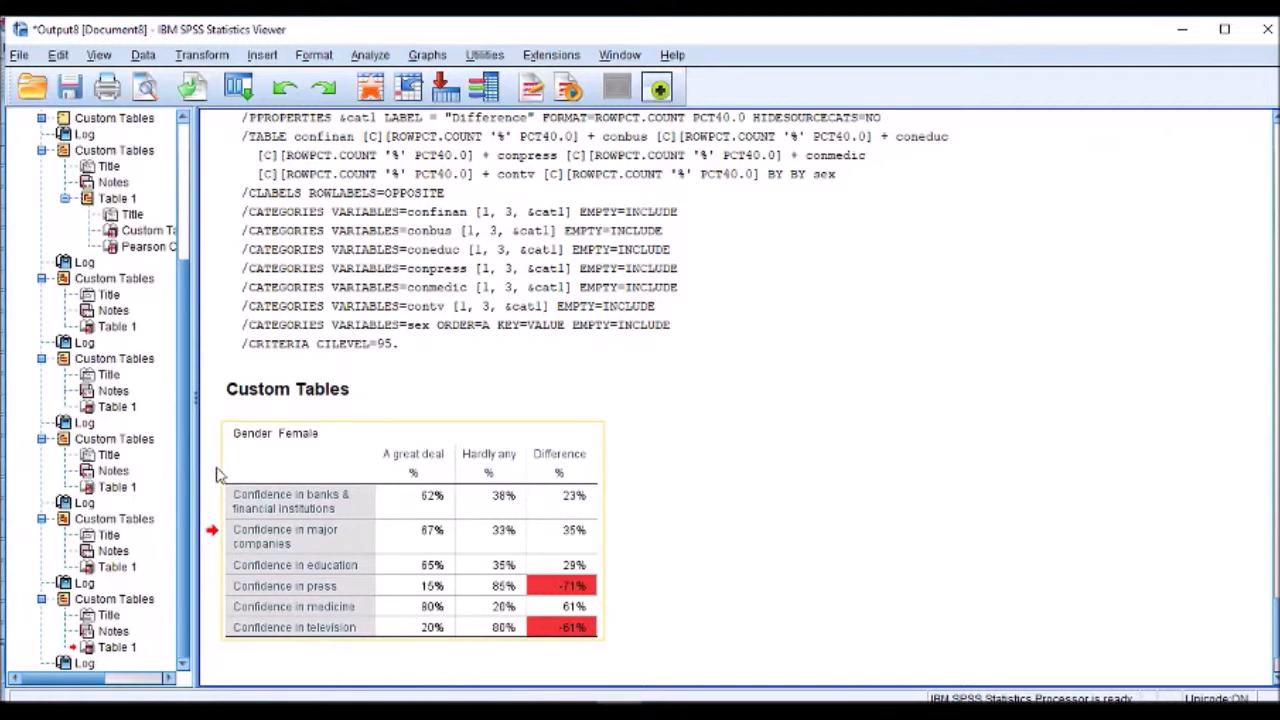
left_click(116, 648)
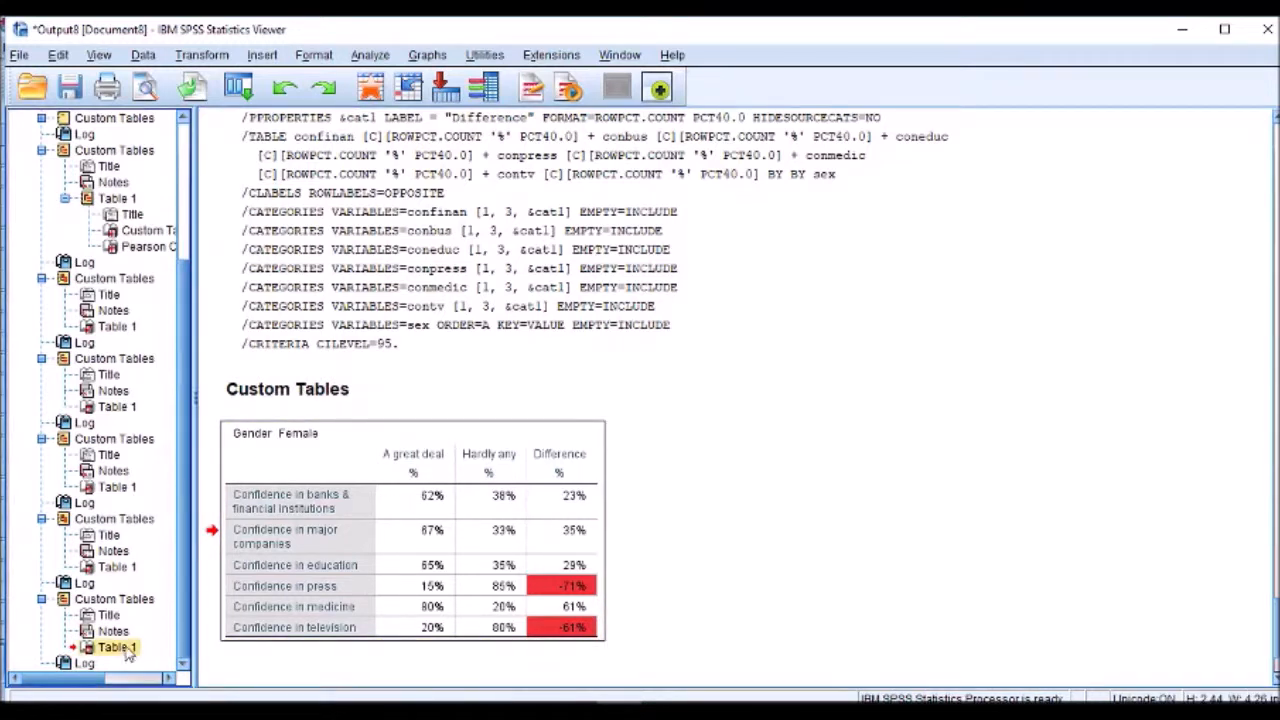
left_click(135, 570)
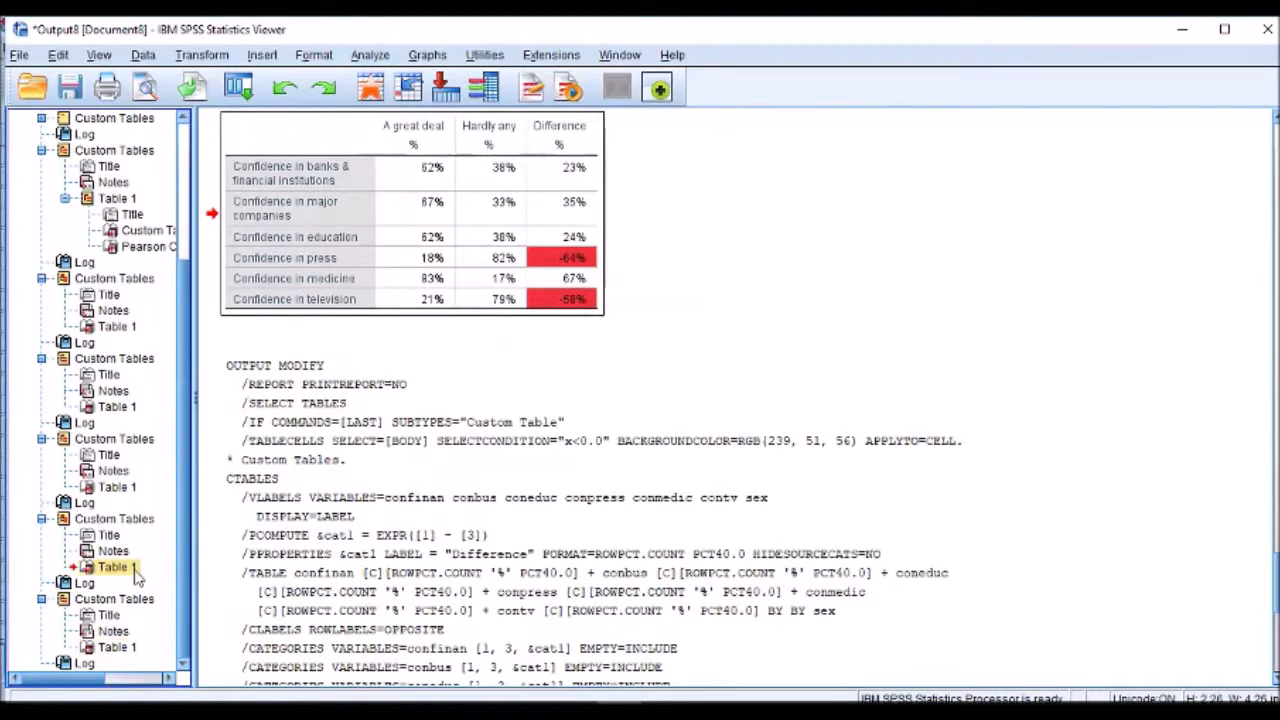
left_click(118, 488)
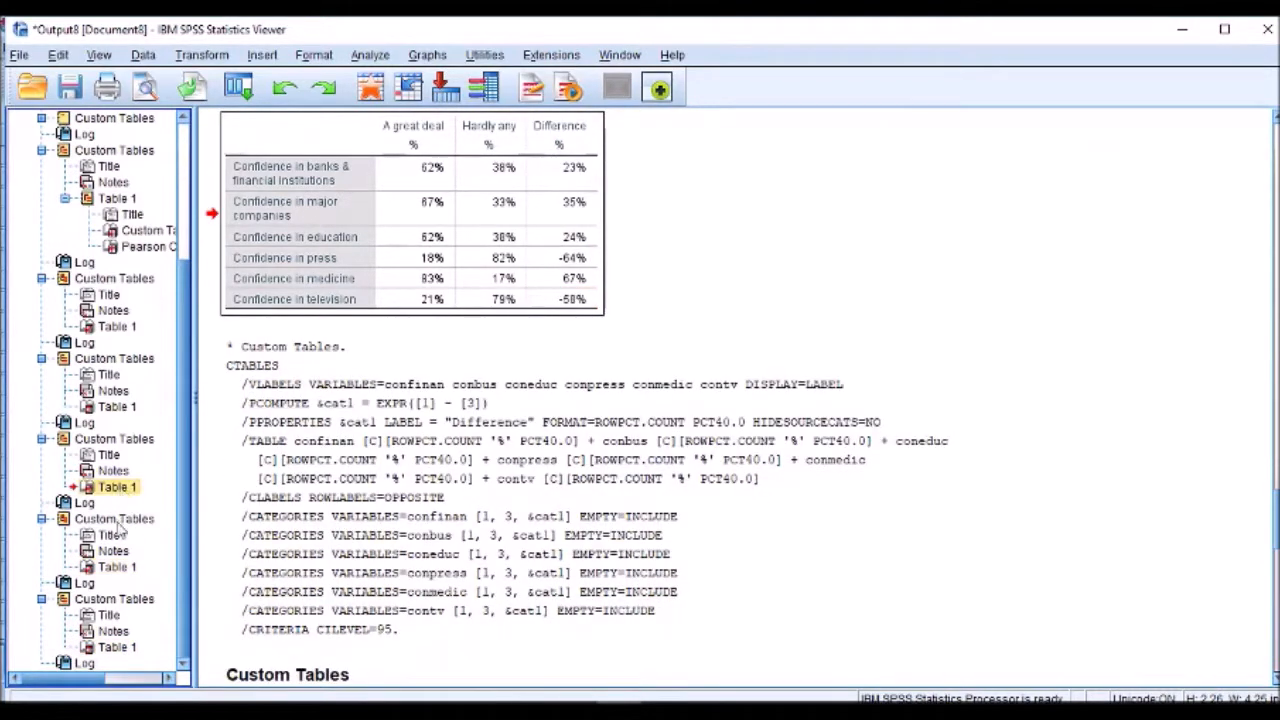
left_click(41, 438)
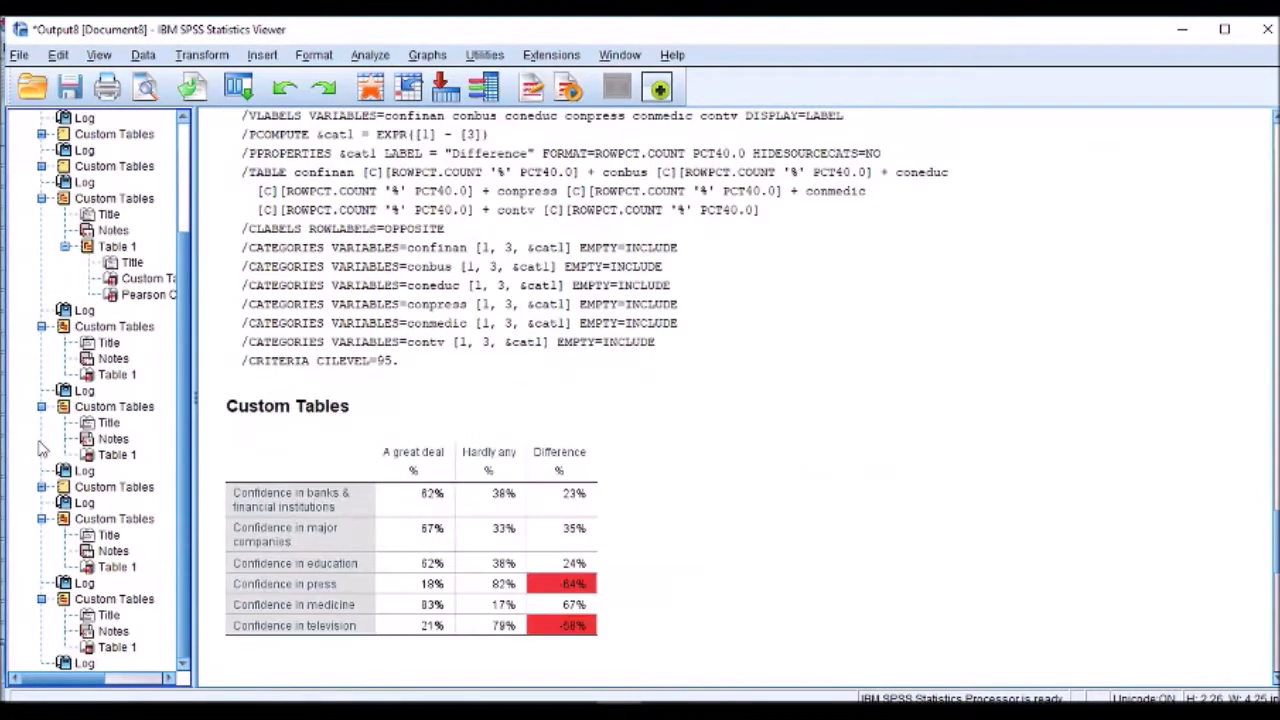
- Collapse the outline blocks of the highlighted Difference table without Gender, the three-category confidence table and the banks-only confidence table
left_click(41, 518)
left_click(106, 506)
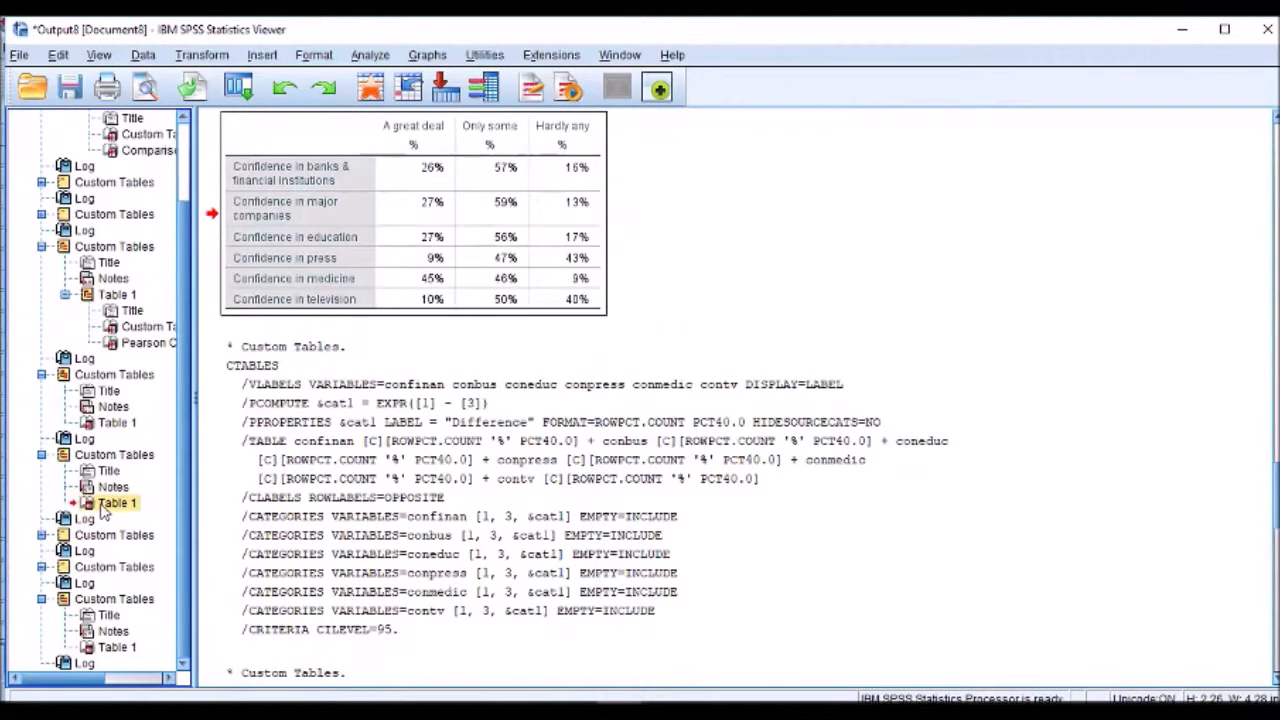
left_click(41, 454)
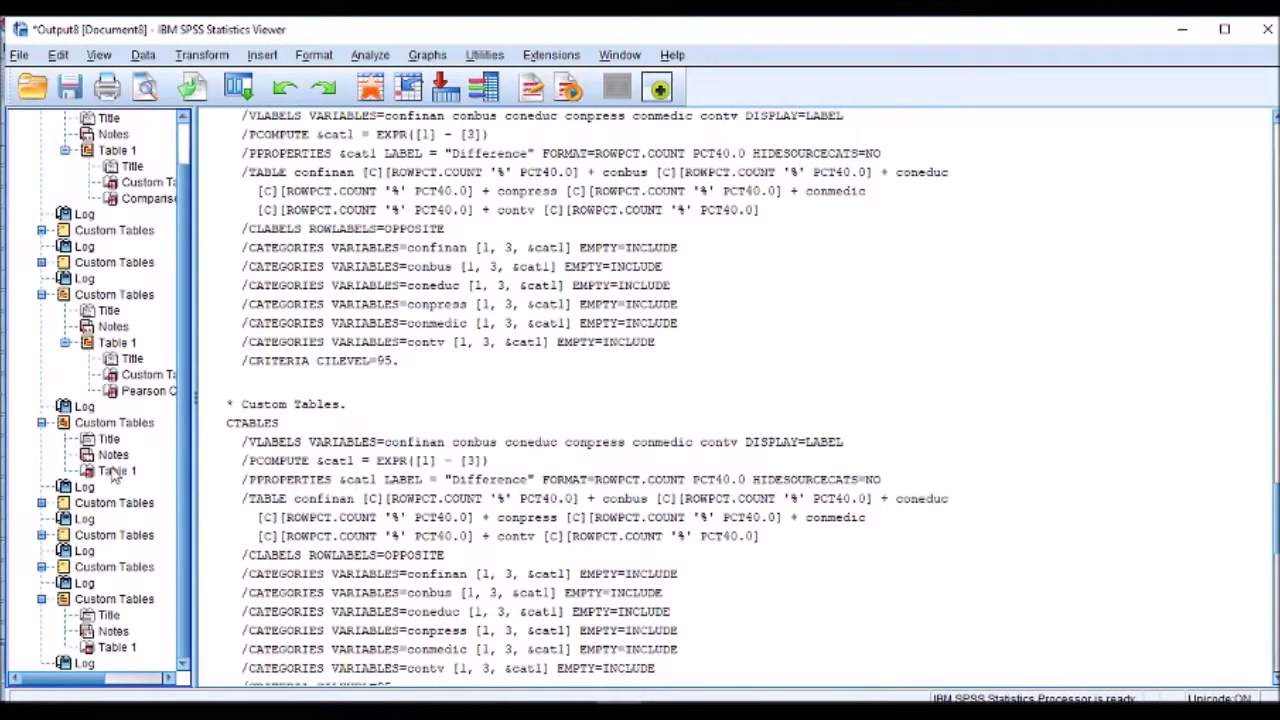
left_click(114, 471)
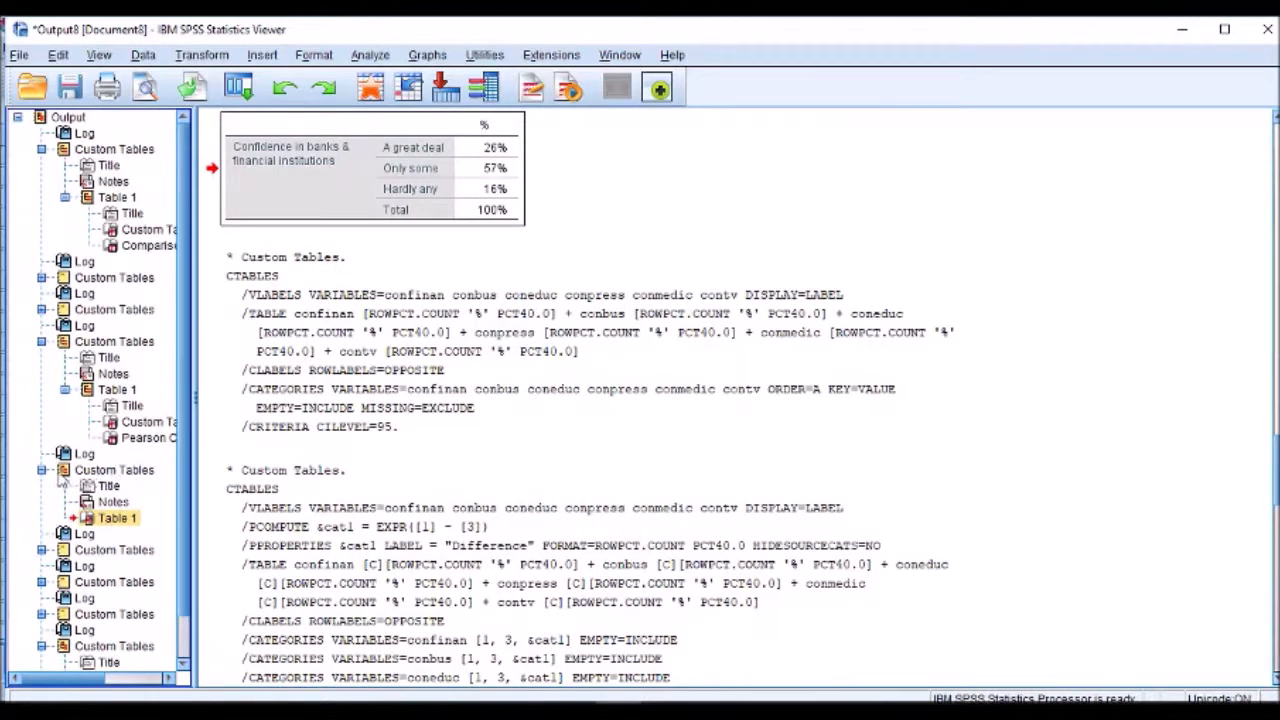
left_click(41, 469)
- View the Pearson Chi-Square Tests, the general happiness table and the Comparisons of Column Means in the output
left_click(145, 440)
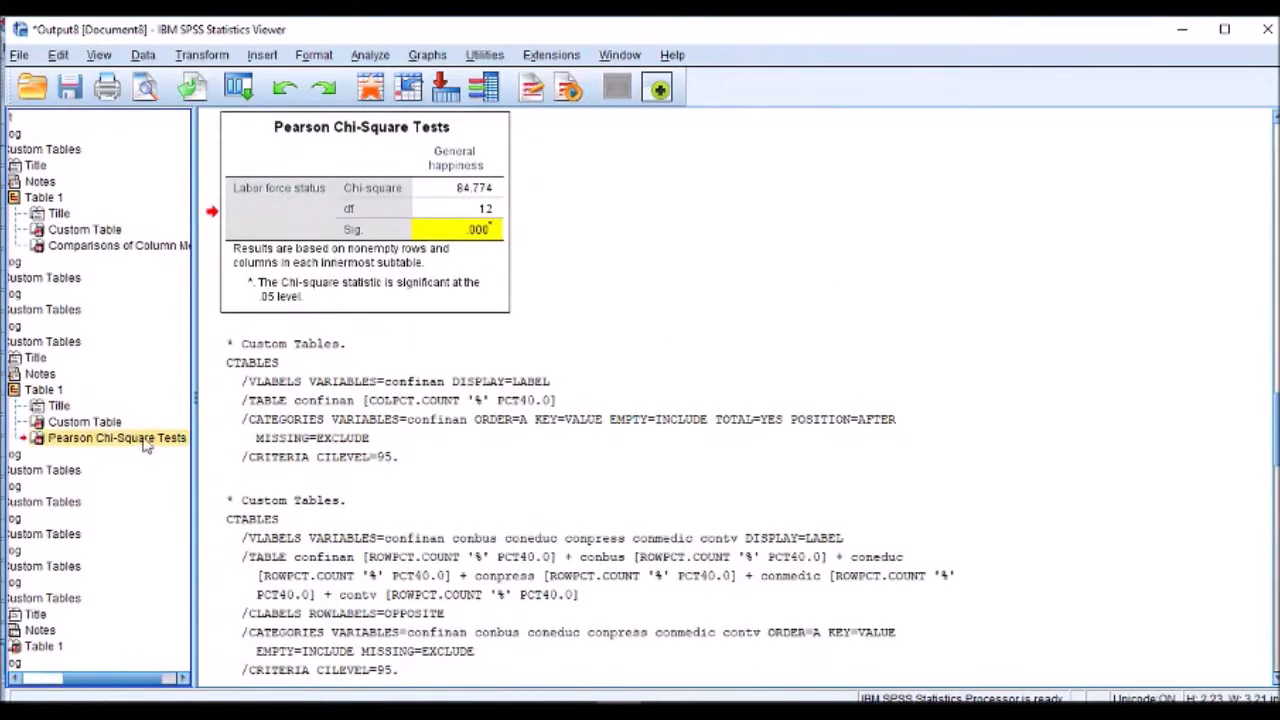
left_click(115, 423)
left_click(106, 246)
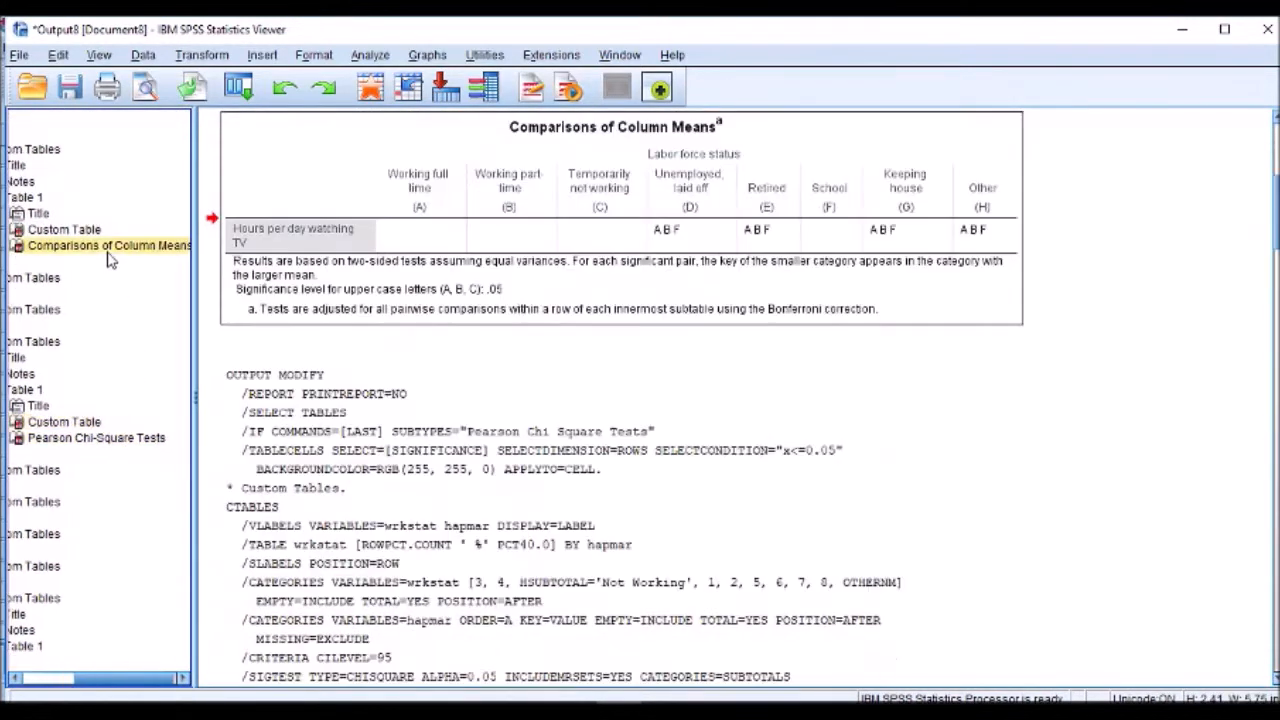
- Select together the TV hours table, its column means comparison, the happiness table, its chi-square tests, and the Gender-layered block's title, notes and table
left_click(88, 231)
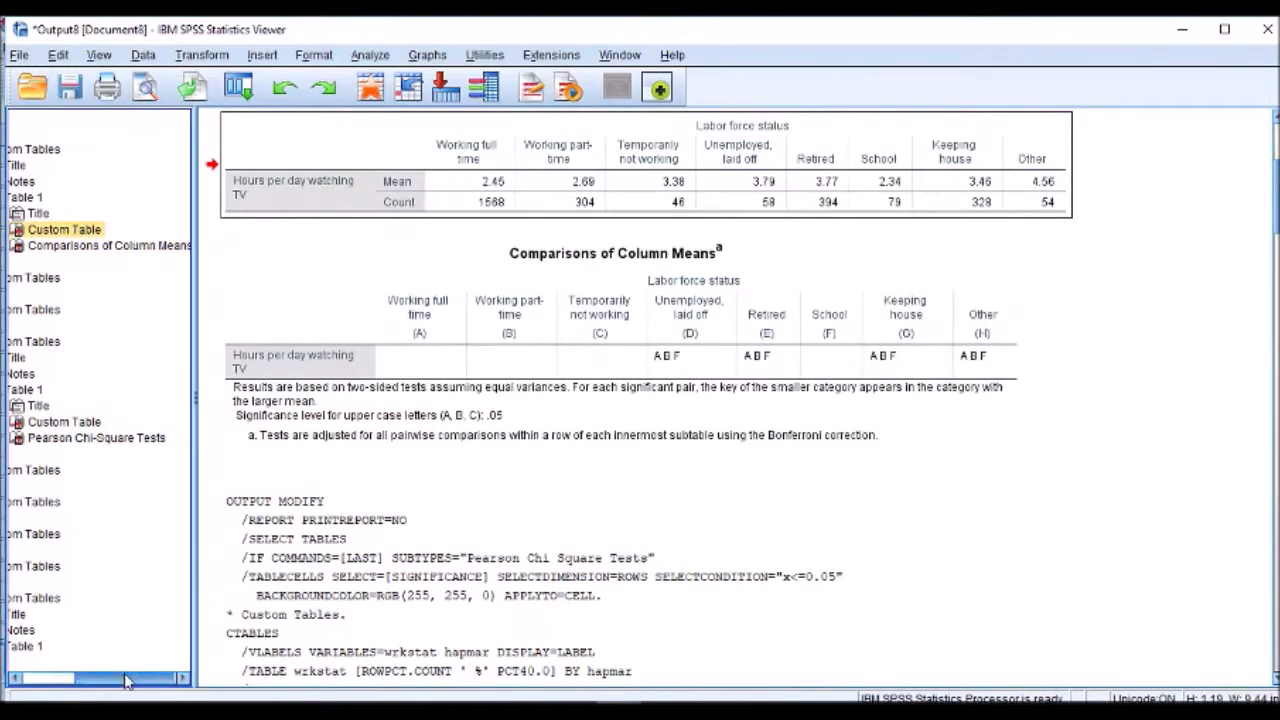
left_click_drag(126, 677, 70, 672)
scroll(234, 322, "up", 1)
scroll(234, 322, "up", 1)
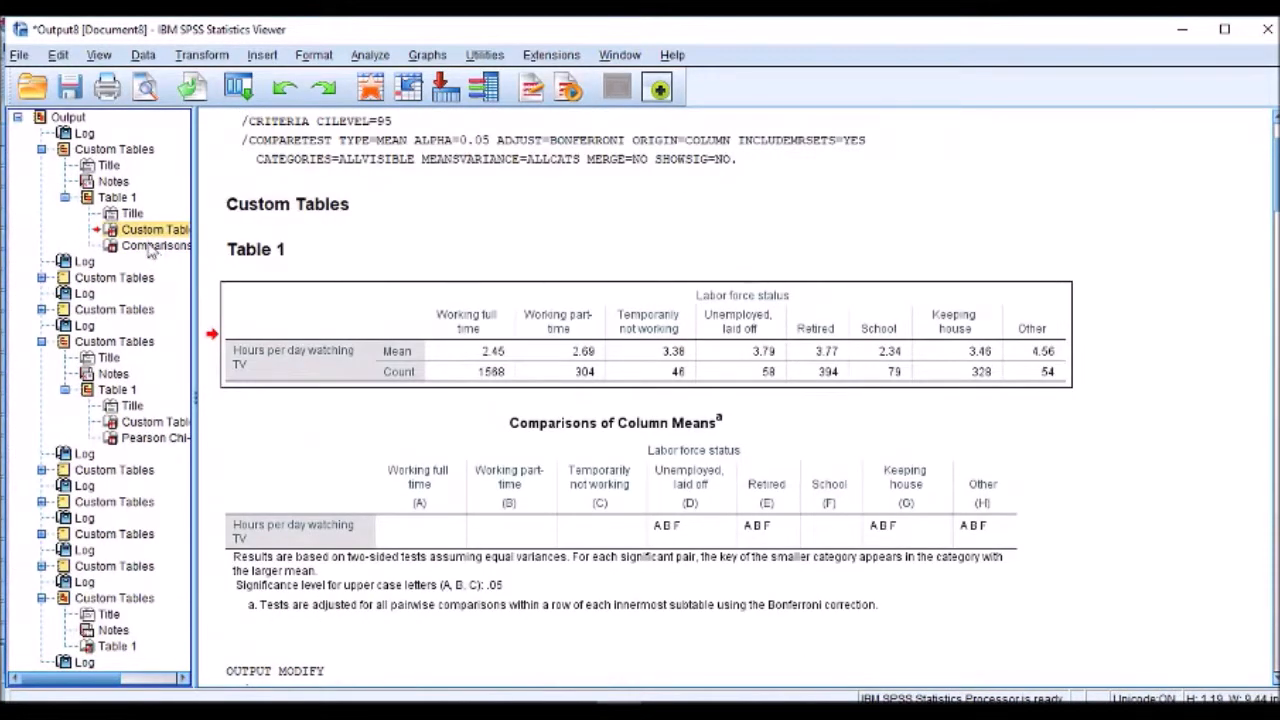
left_click(152, 246, "ctrl")
left_click(77, 424, "ctrl")
left_click(76, 440, "ctrl")
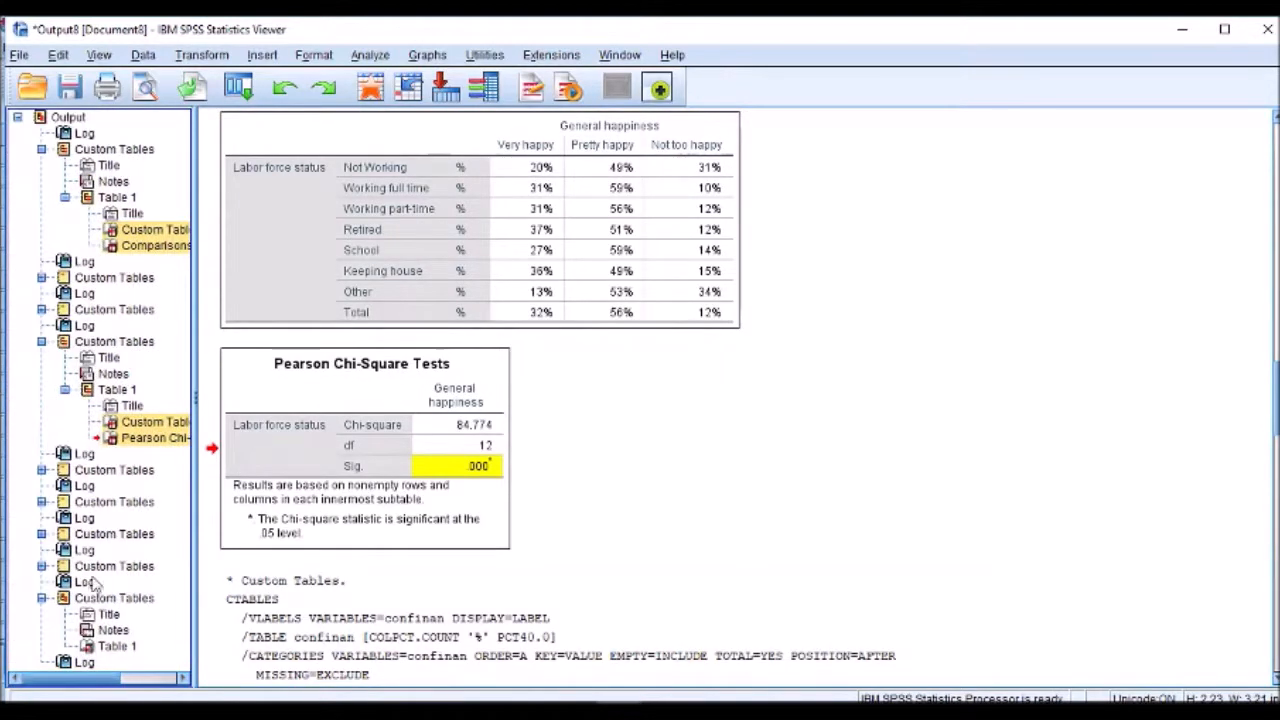
left_click(97, 647)
left_click(89, 630, "ctrl")
left_click(88, 615, "ctrl")
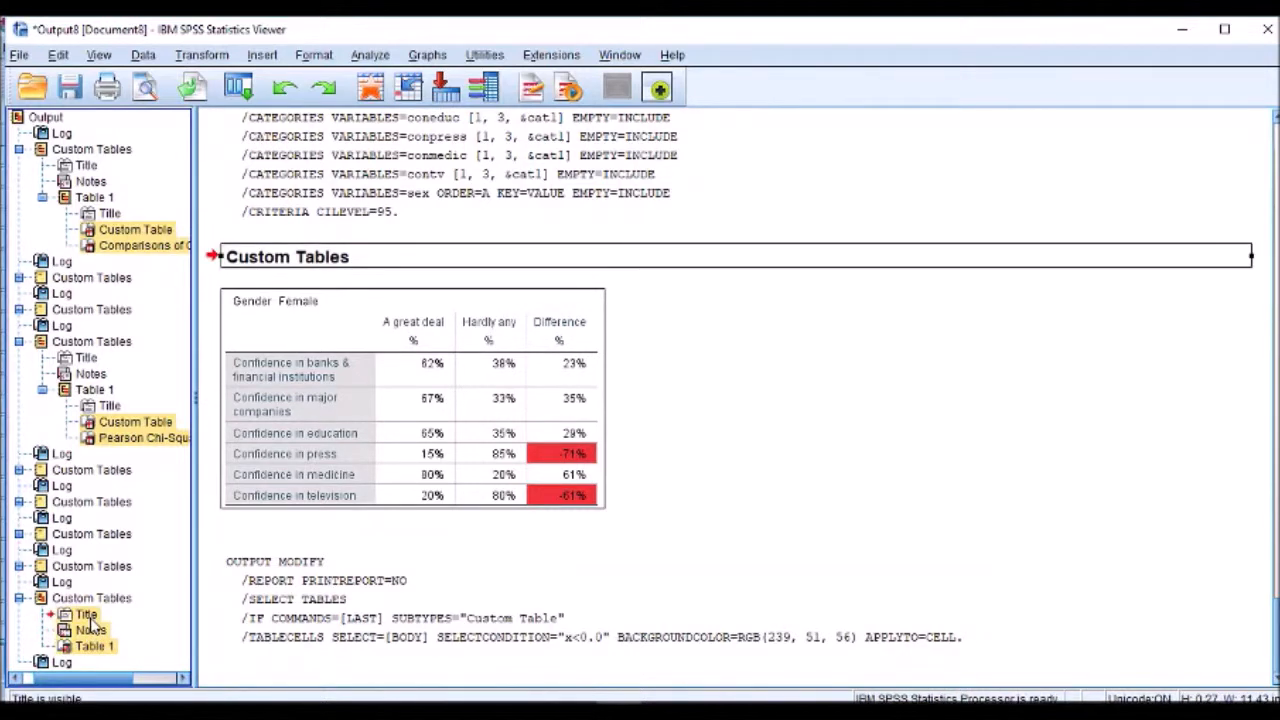
- Start exporting the selected output objects and set the document type to Web Report (*.htm or *.mht)
right_click(153, 247)
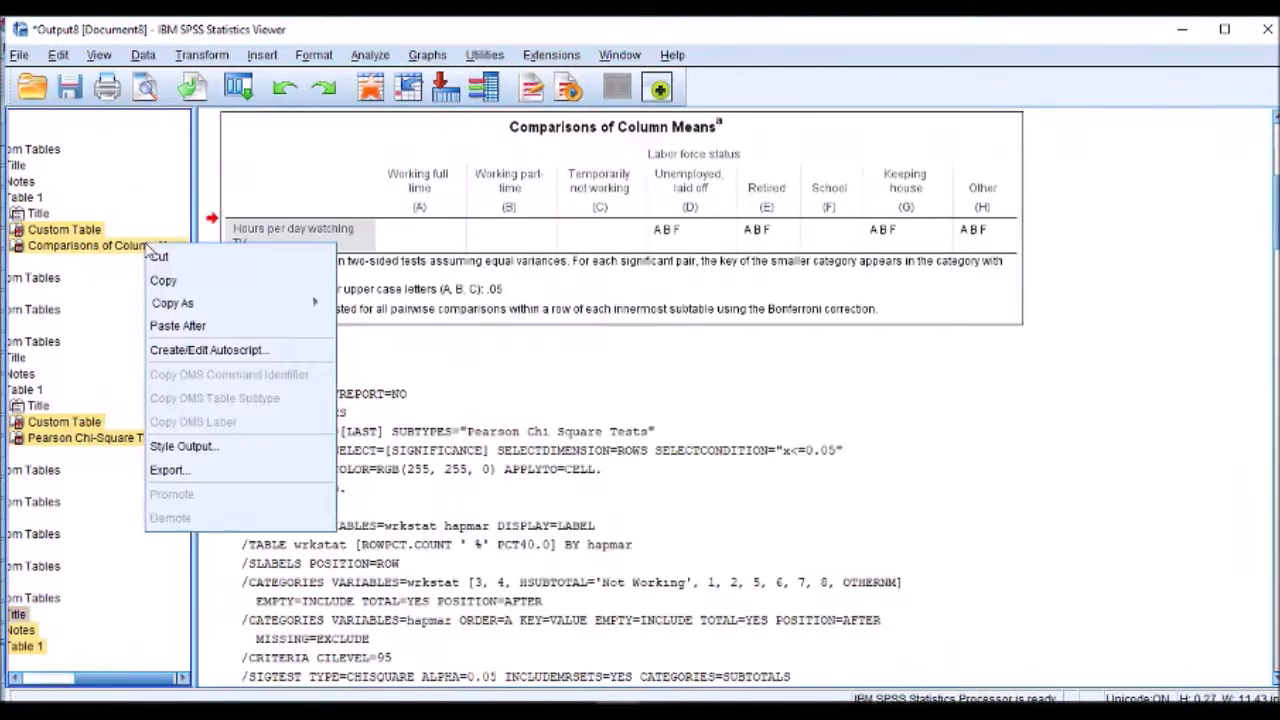
left_click(168, 472)
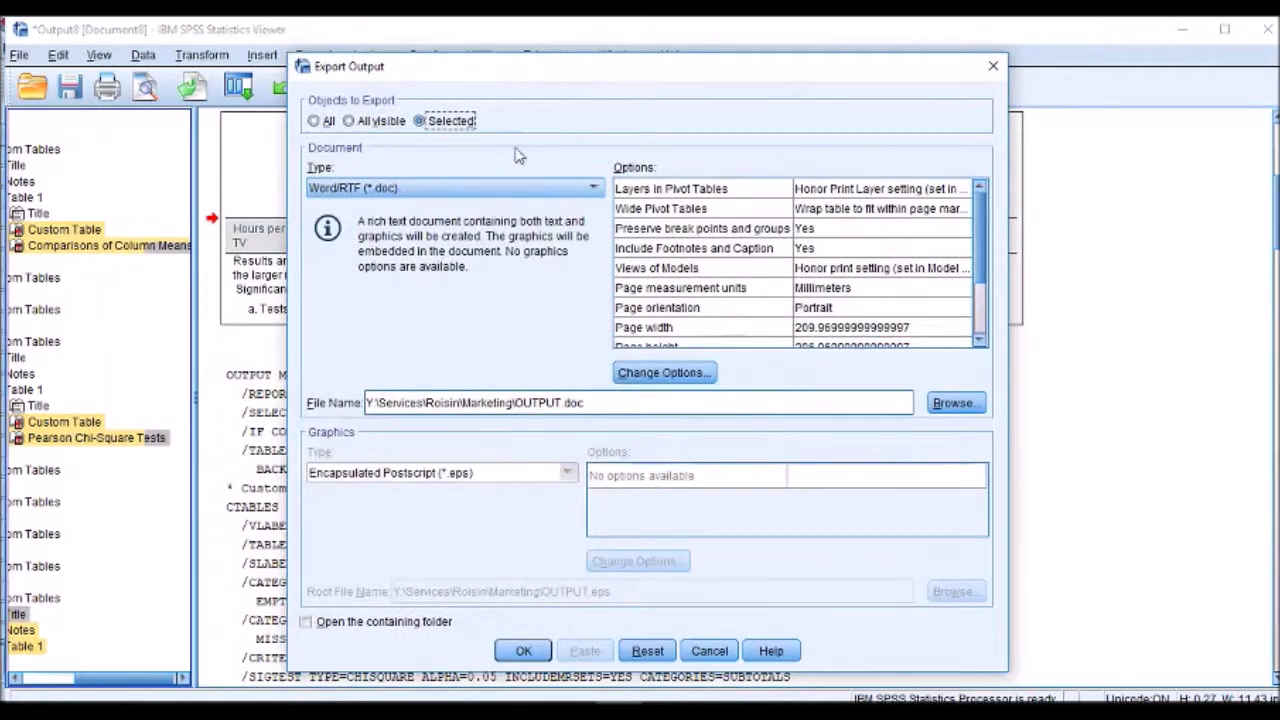
left_click(402, 190)
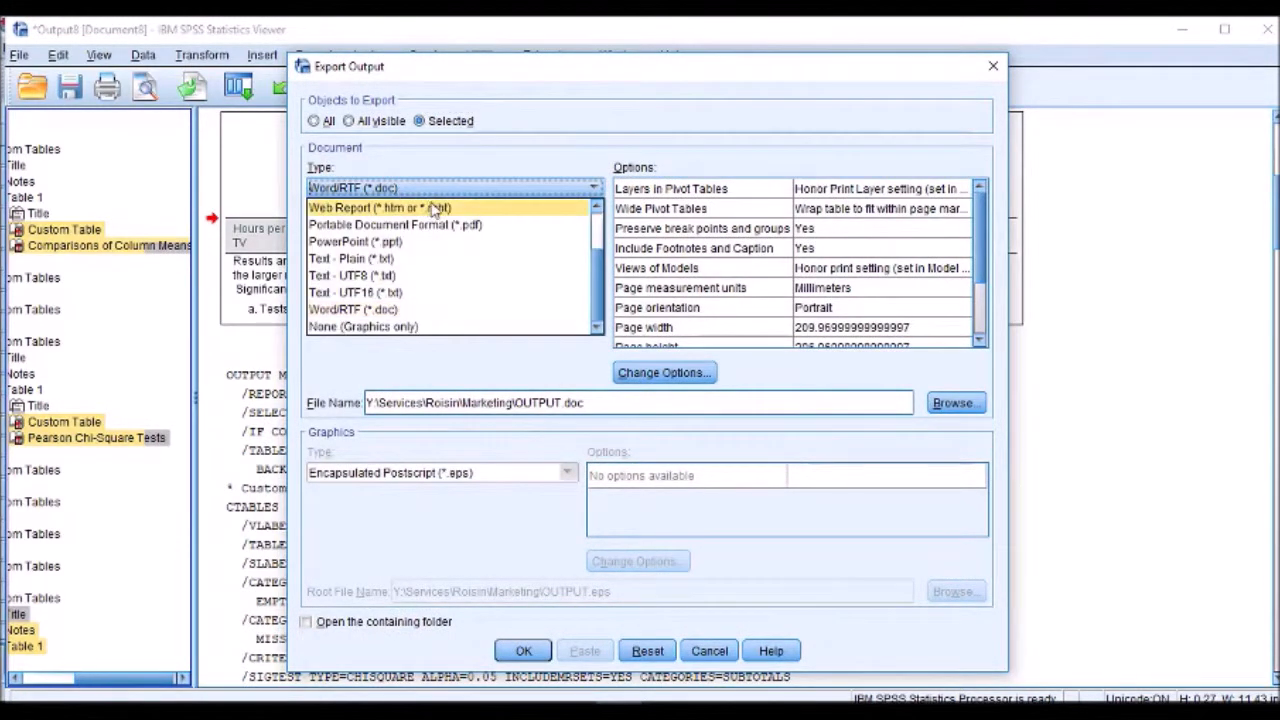
scroll(603, 295, "up", 2)
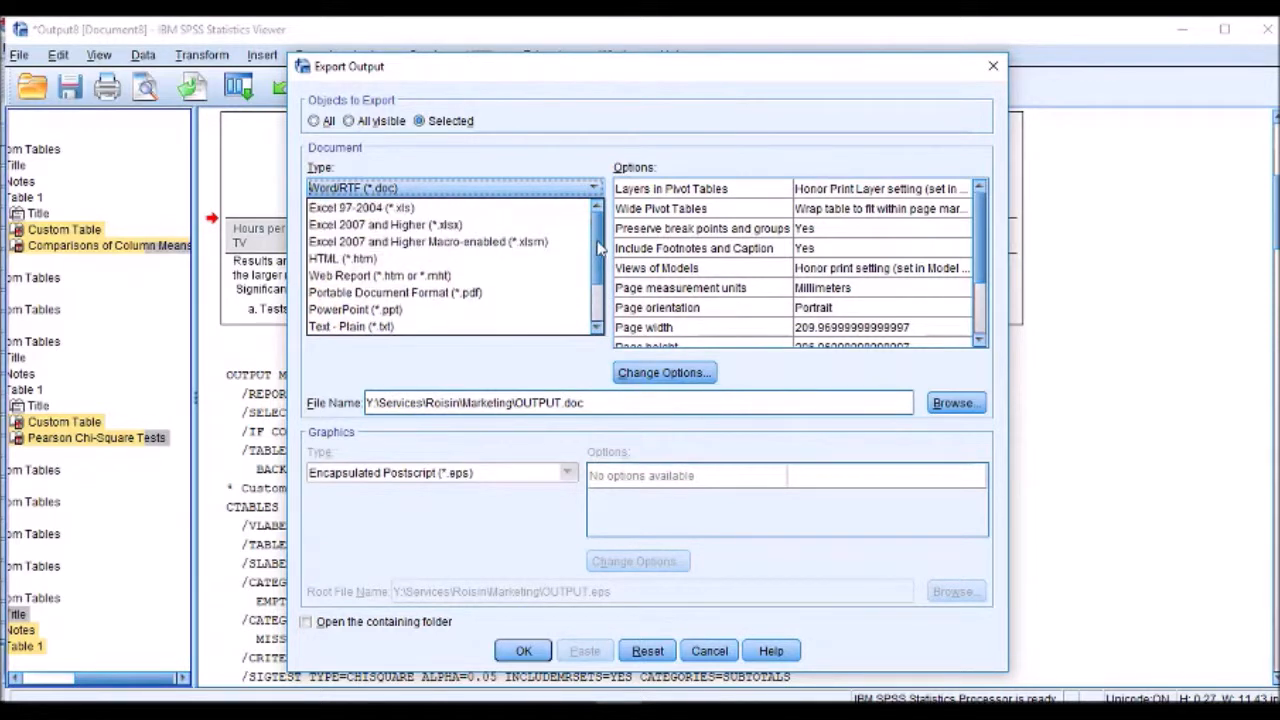
left_click(435, 276)
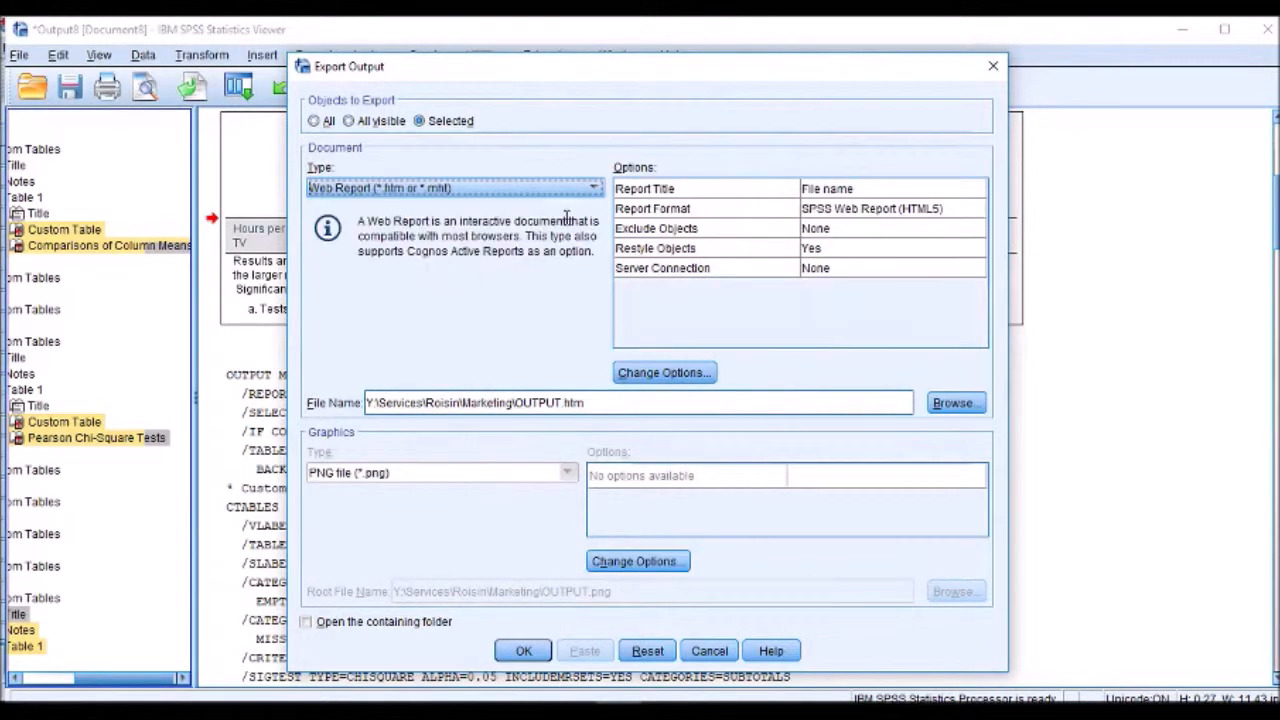
- Change the name of the export file to SurveyDataWebReport.htm within its current folder
left_click(561, 400)
double_click(561, 400)
left_click(561, 400)
double_click(561, 400)
left_click(561, 400)
key("BackSpace")
key("BackSpace")
key("BackSpace")
key("BackSpace")
key("BackSpace")
key("BackSpace")
type("Surve")
type("y")
type("DataWeb")
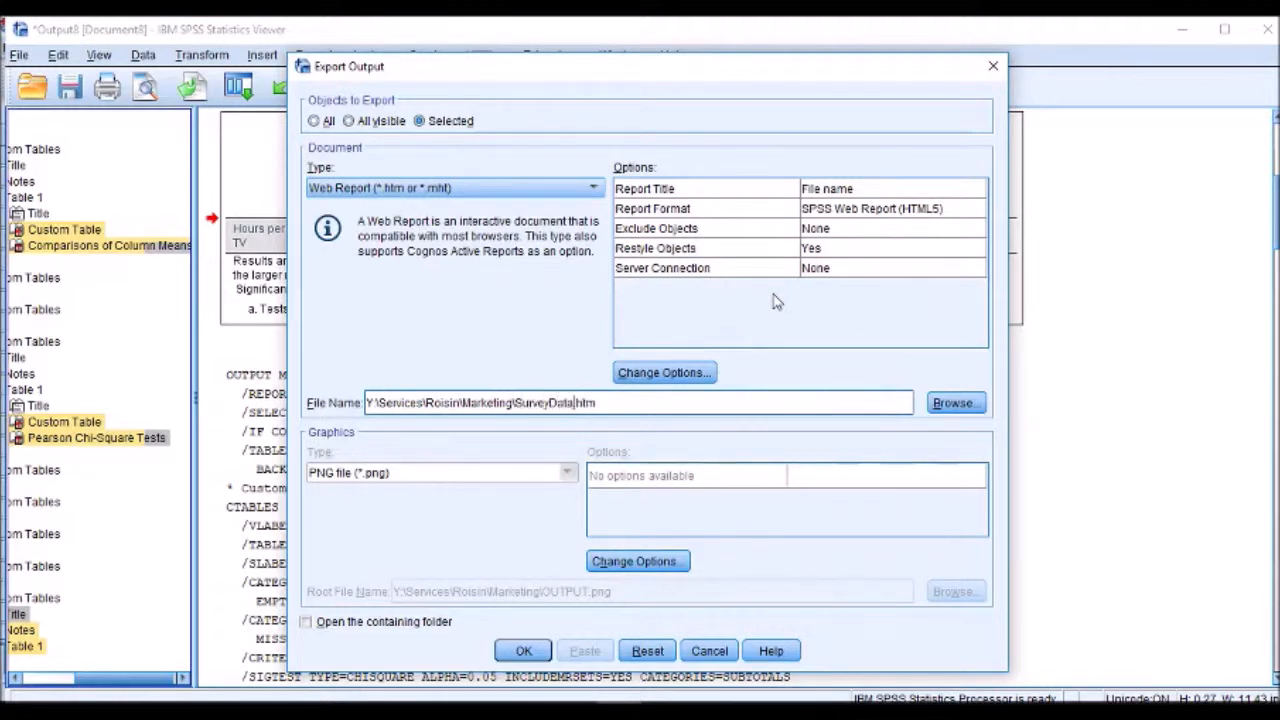
type("Report")
key("BackSpace")
key("BackSpace")
key("BackSpace")
type("ort")
- Have the containing folder opened after export and give the web report the custom title Survey Report
left_click(405, 622)
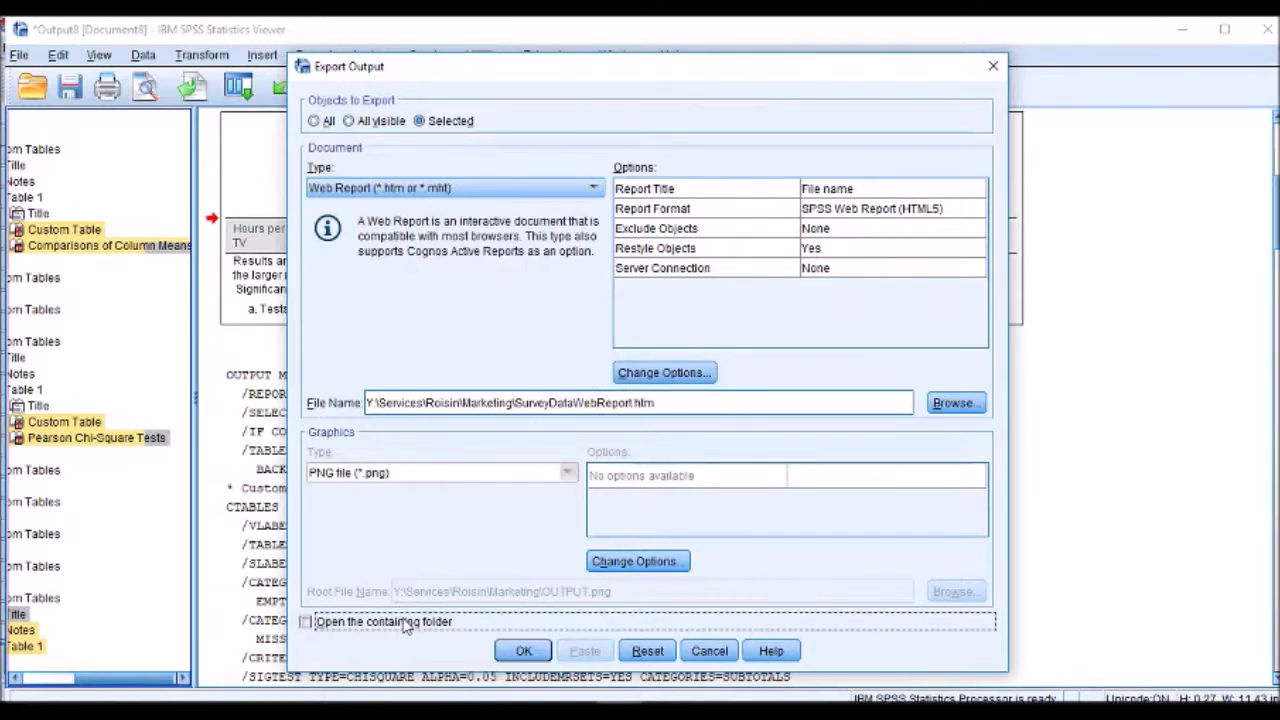
left_click(656, 373)
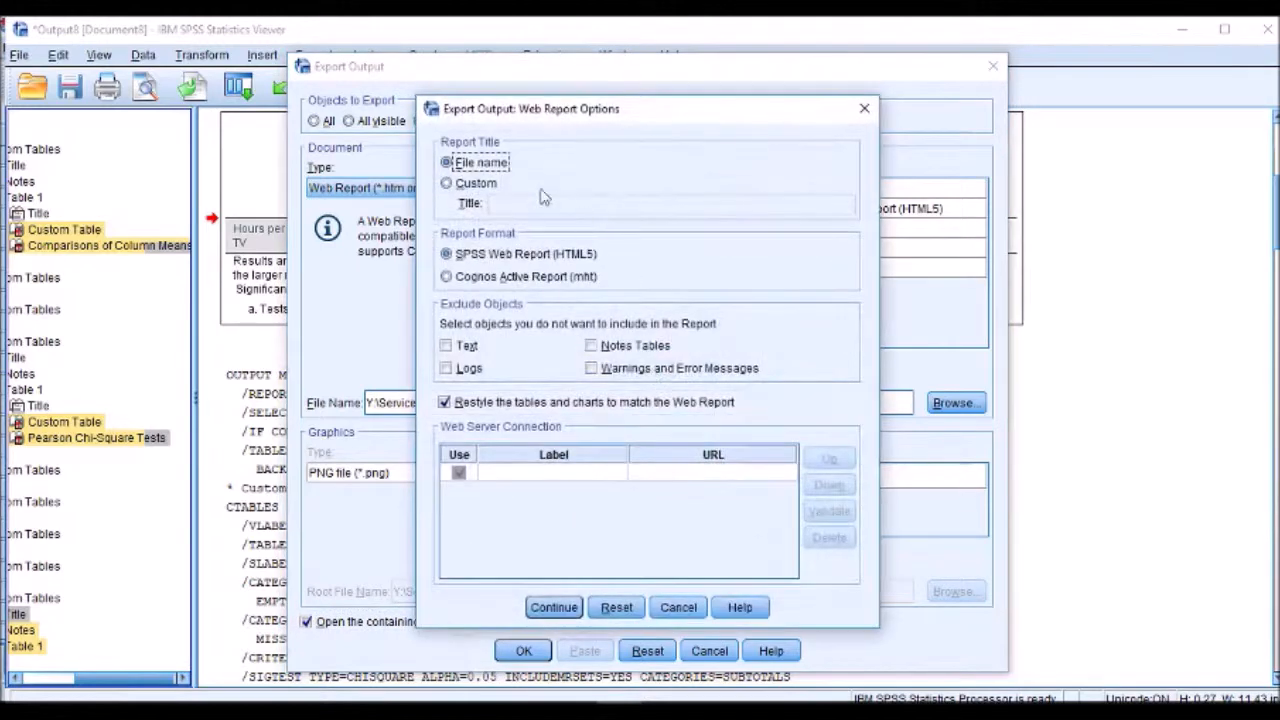
left_click(472, 184)
left_click(497, 203)
type("Survey REp")
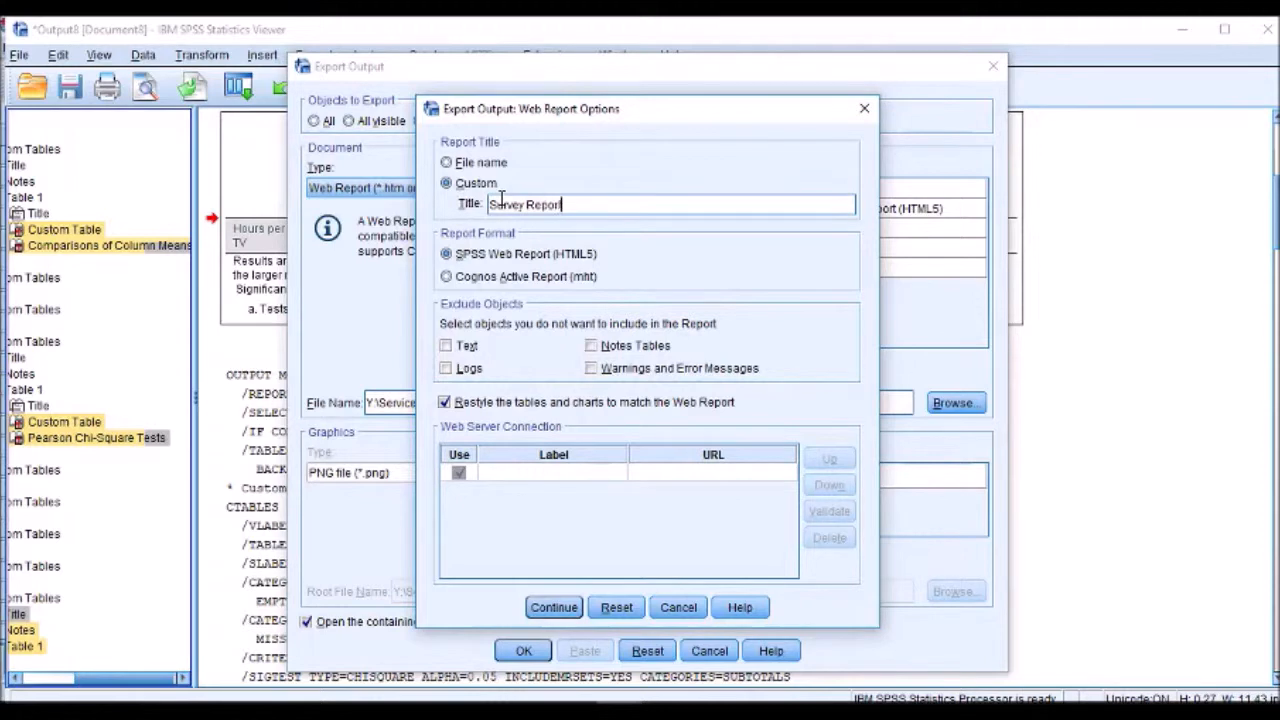
left_click(556, 605)
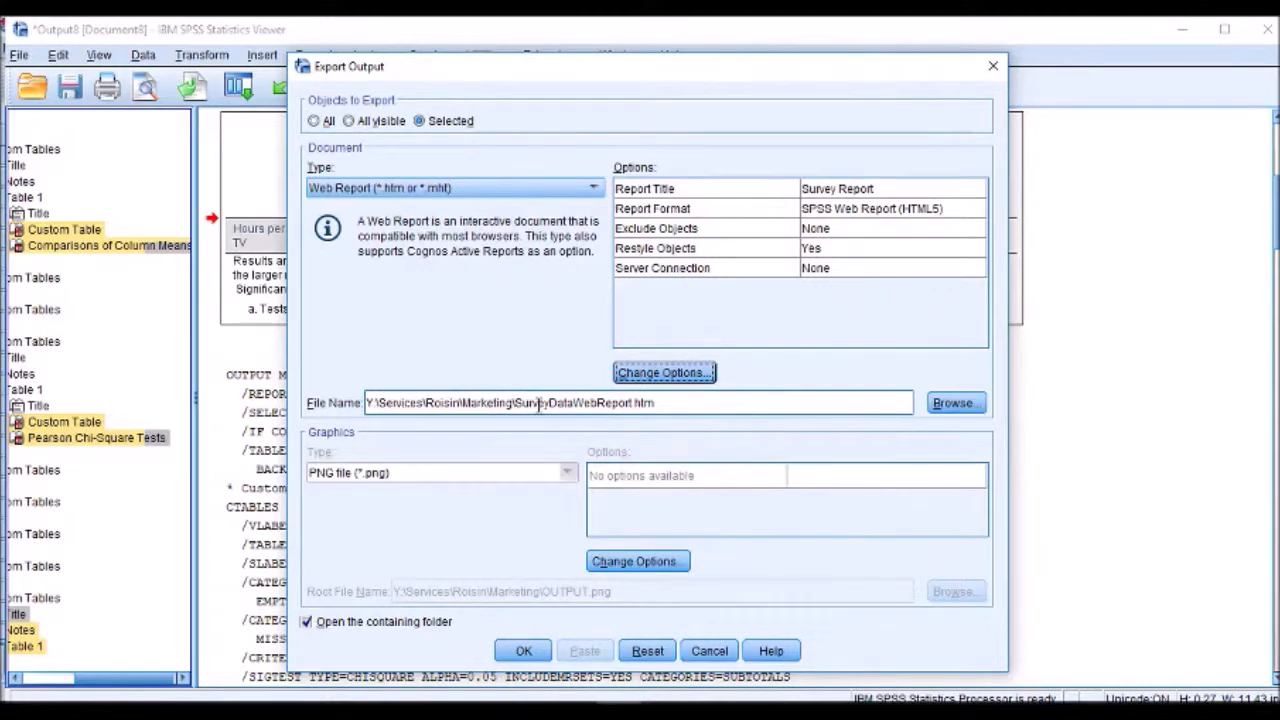
- Set the export destination to the Desktop with the file name webreport Survey and run the export
left_click(945, 404)
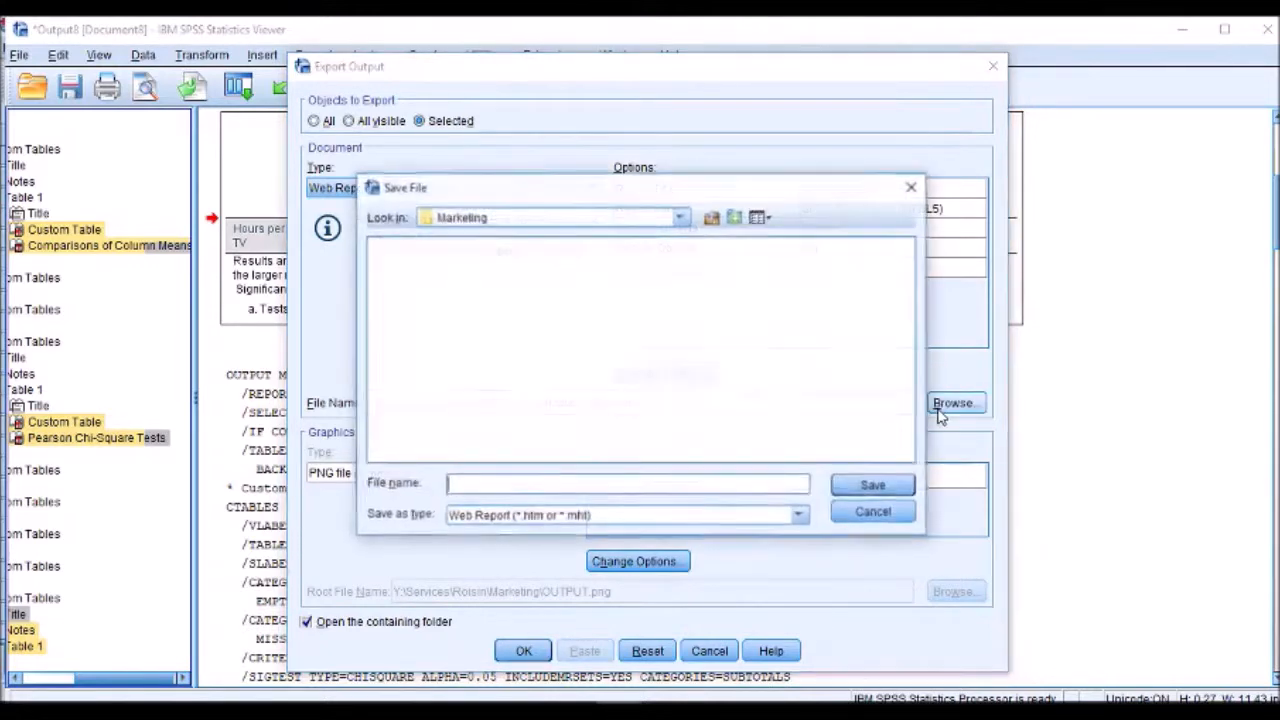
left_click(681, 217)
left_click_drag(682, 340, 681, 222)
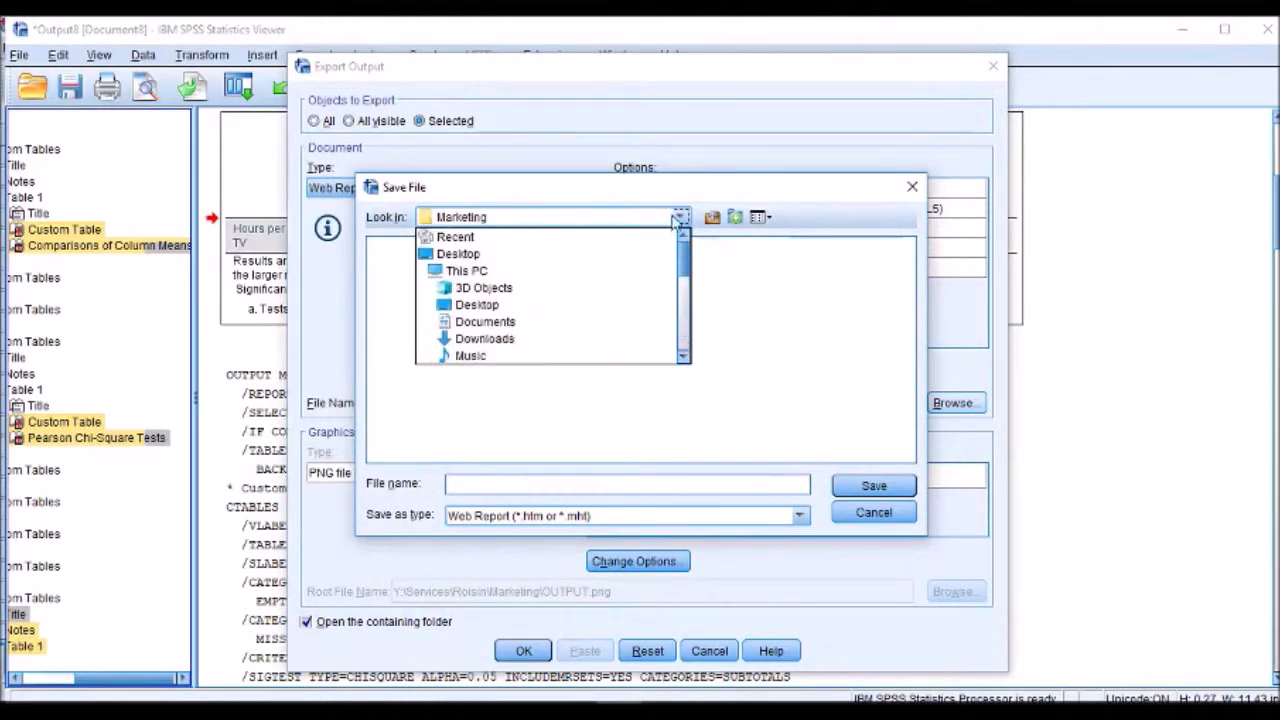
left_click(470, 253)
left_click(557, 483)
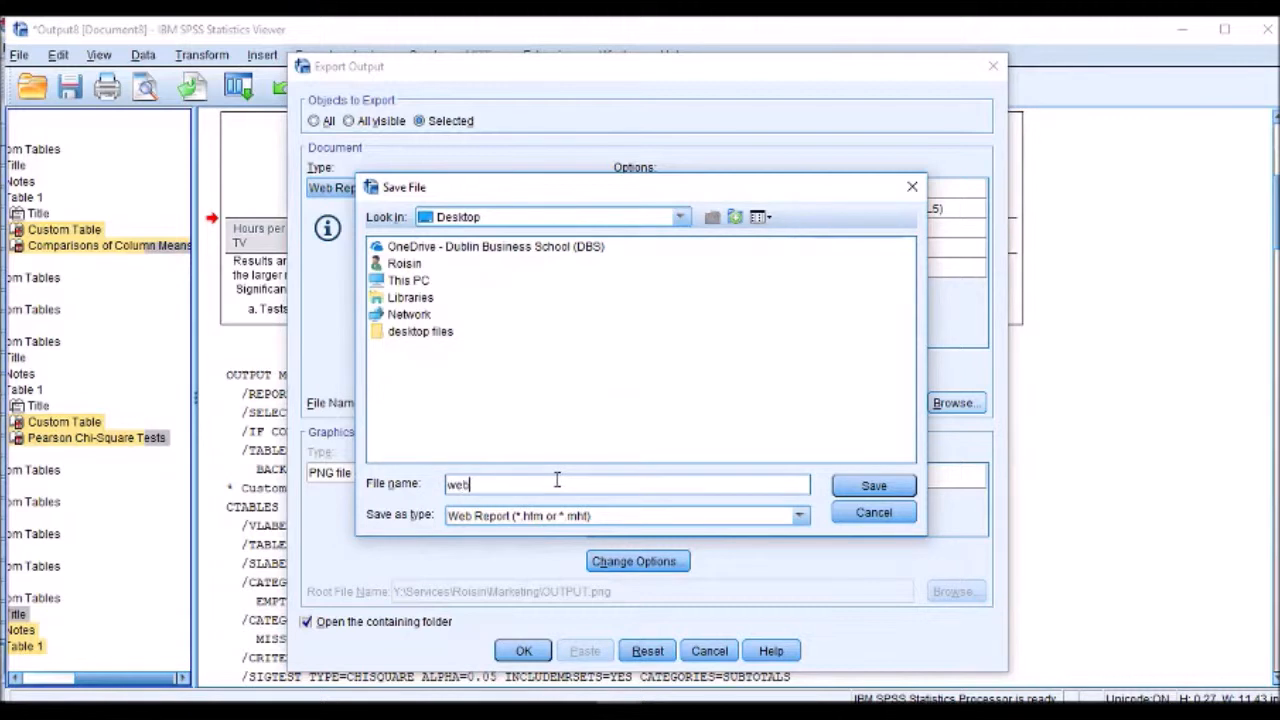
type("webreport Survey")
left_click(833, 490)
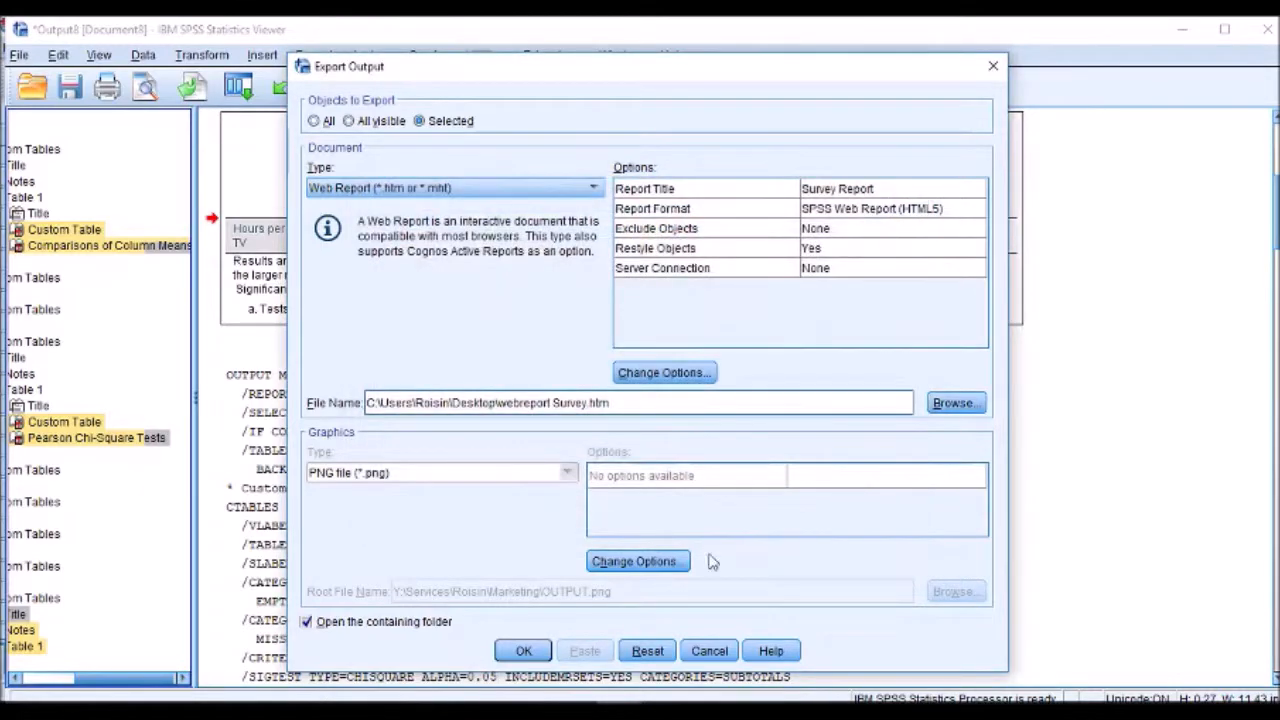
left_click(533, 655)
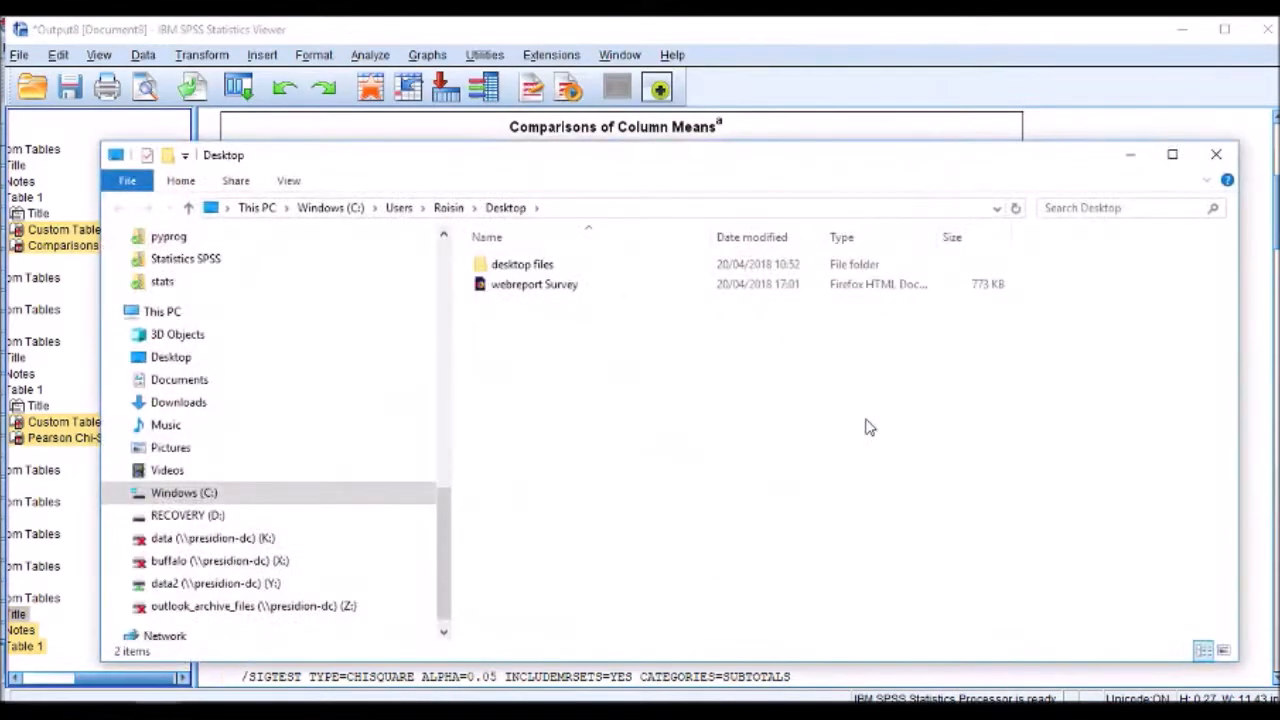
- Open the exported webreport Survey file in the browser and view its column means, happiness, chi-square and Gender-layered confidence tables
double_click(568, 285)
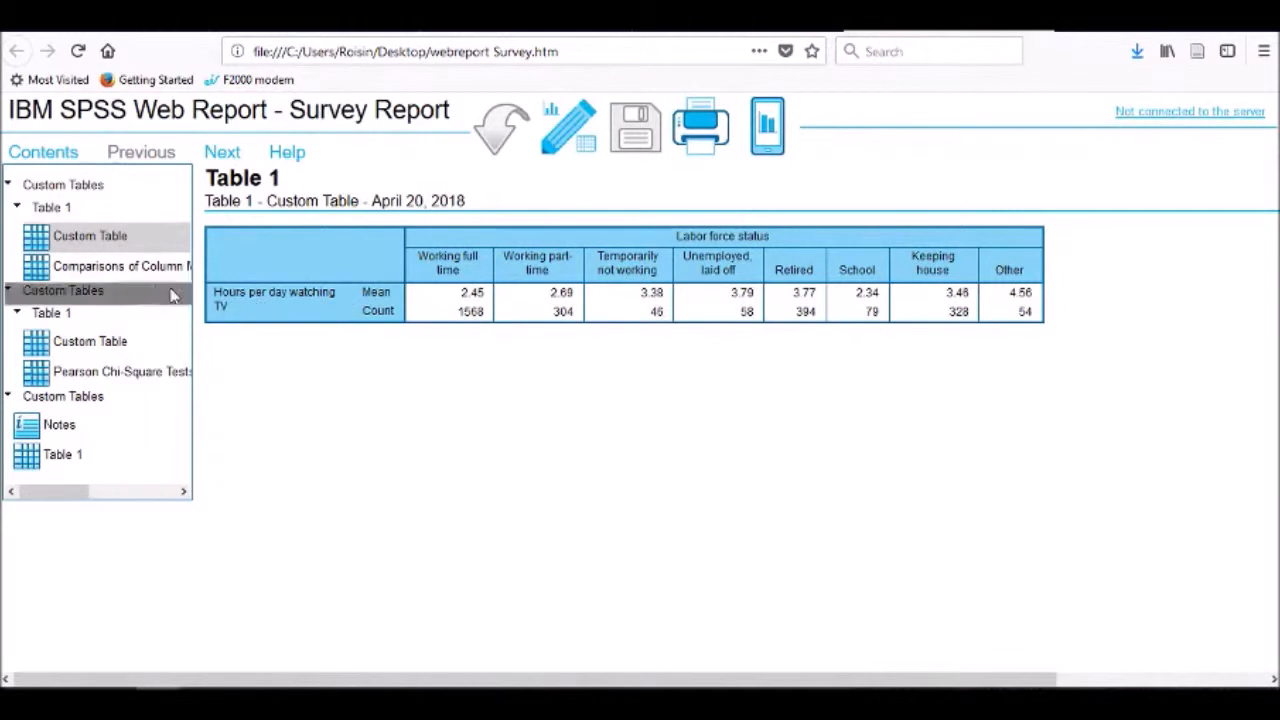
left_click(119, 274)
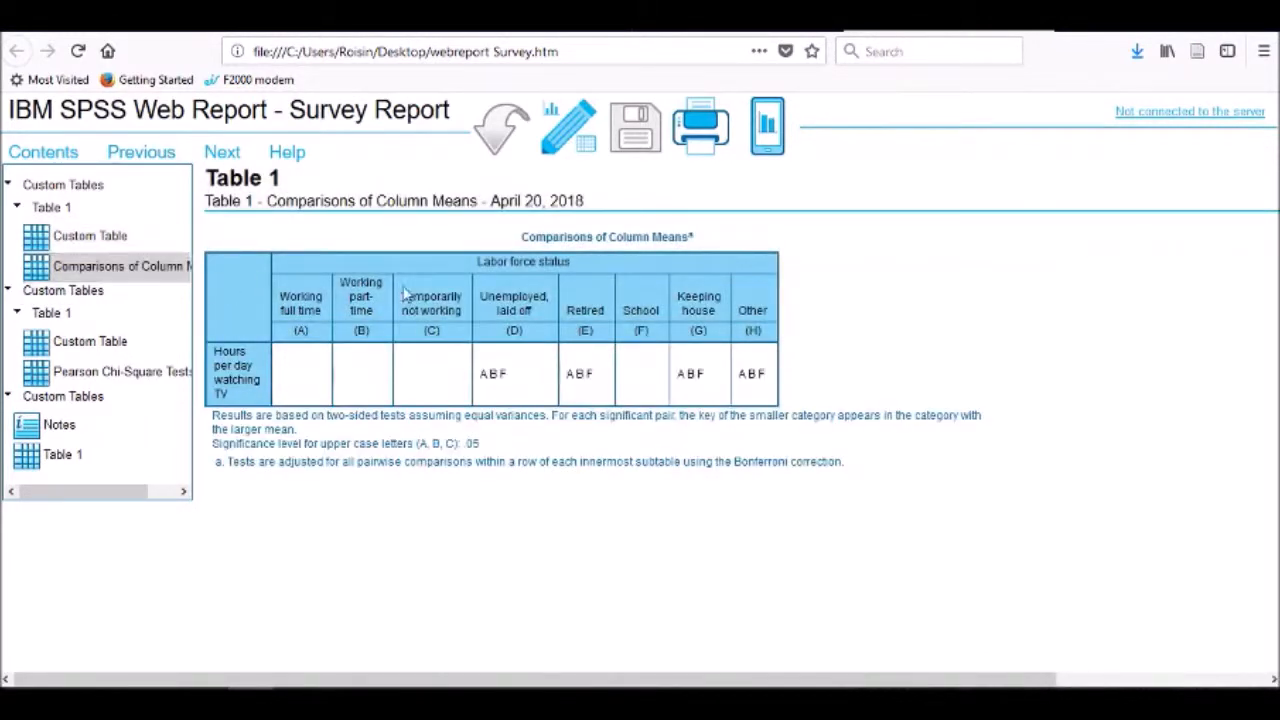
left_click(80, 343)
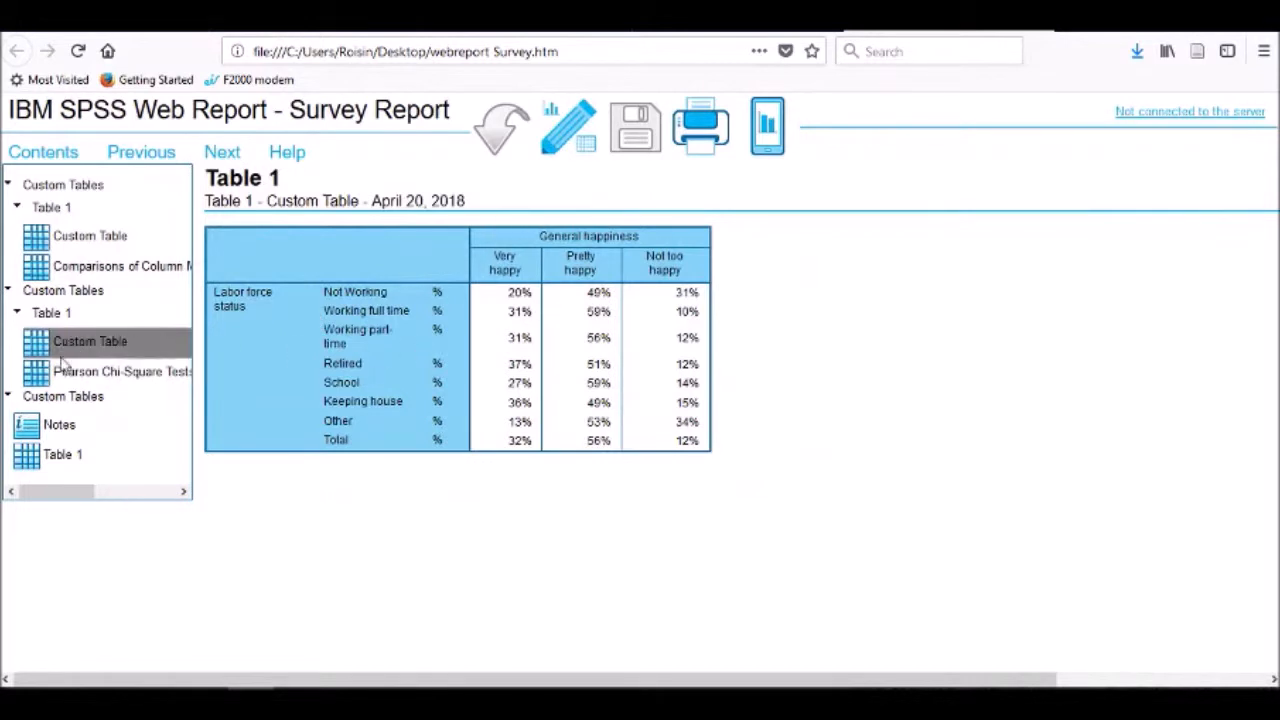
left_click(75, 375)
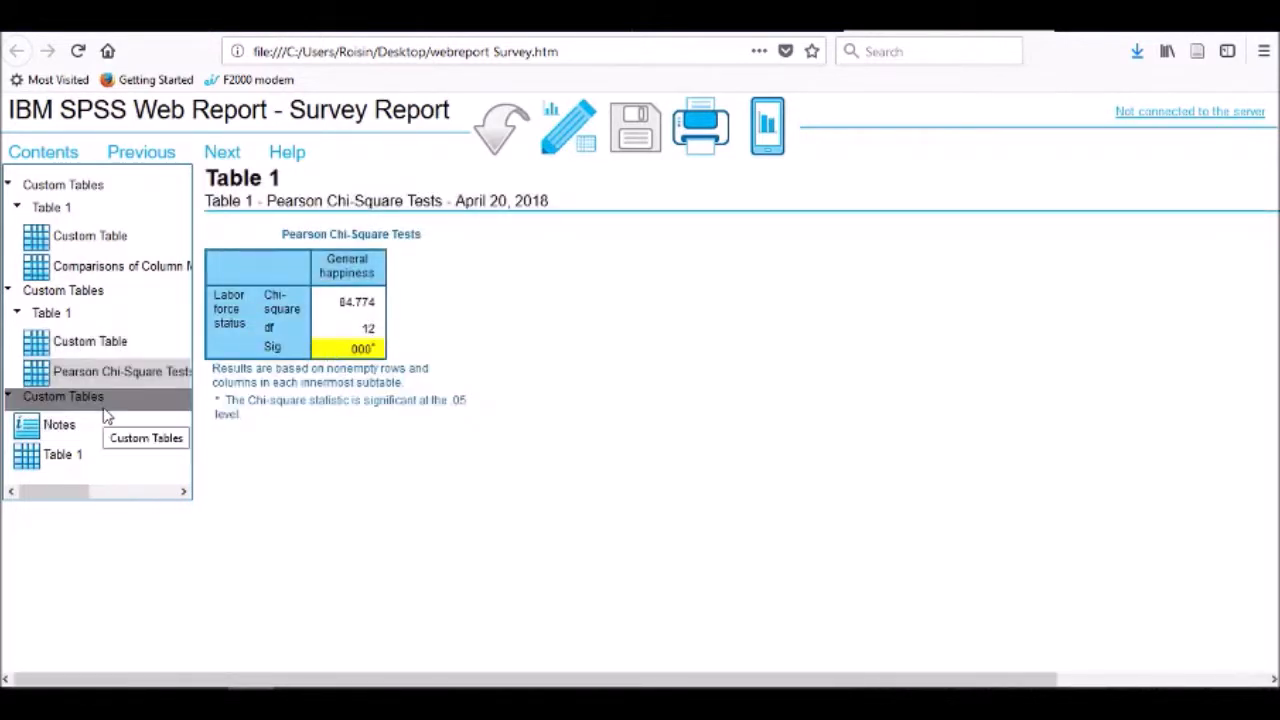
left_click(70, 460)
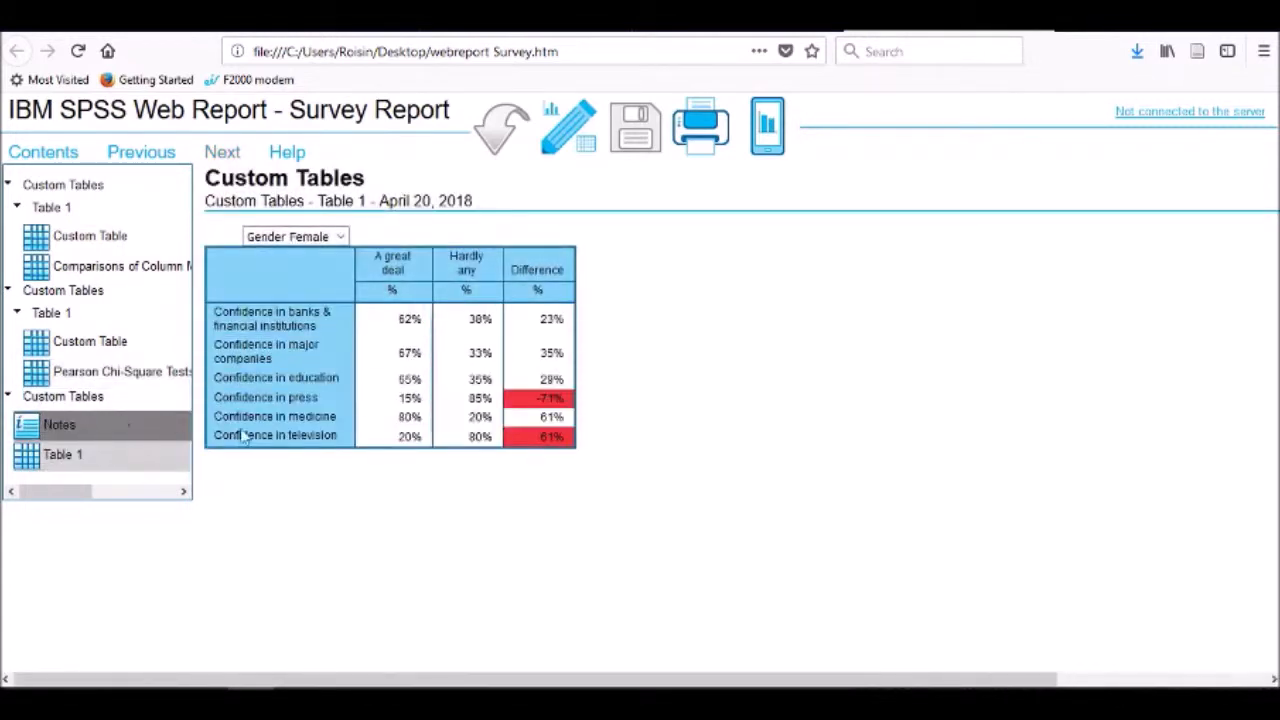